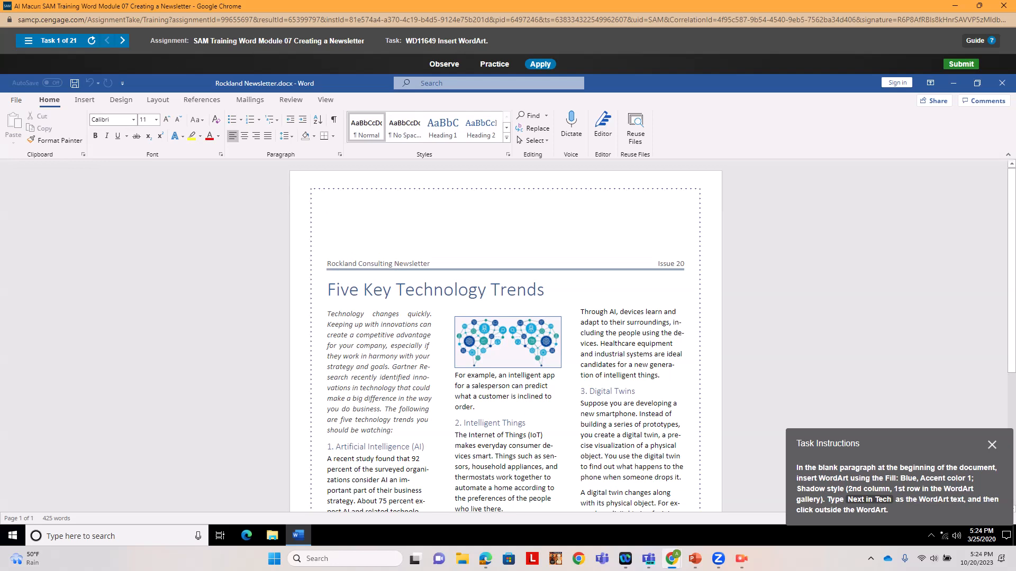
Insert WordArt reading "Next in Tech" in the blank first paragraph with the Fill: Blue, Accent color 1; Shadow style, without submitting the assignment
left_click(84, 100)
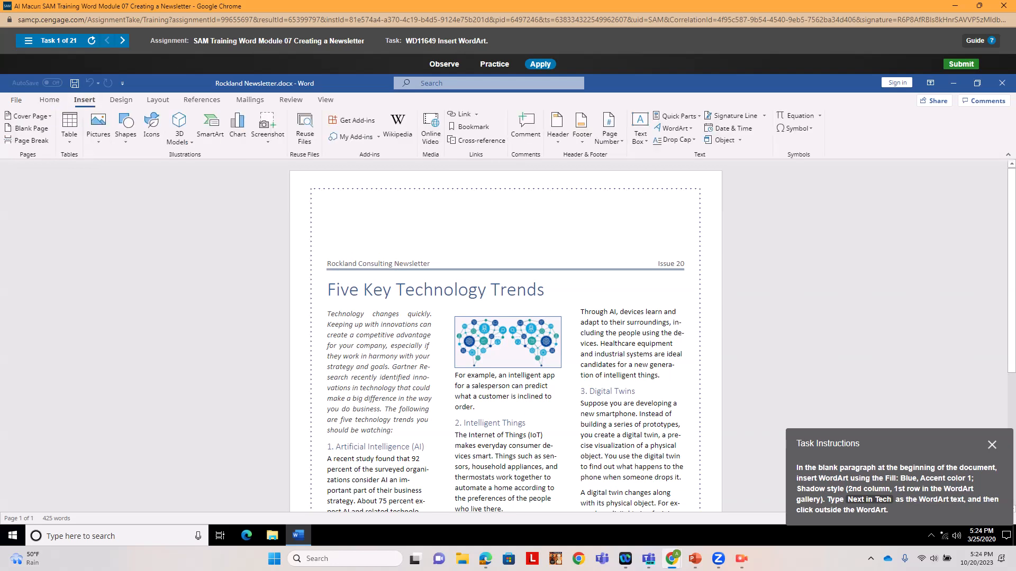
left_click(675, 128)
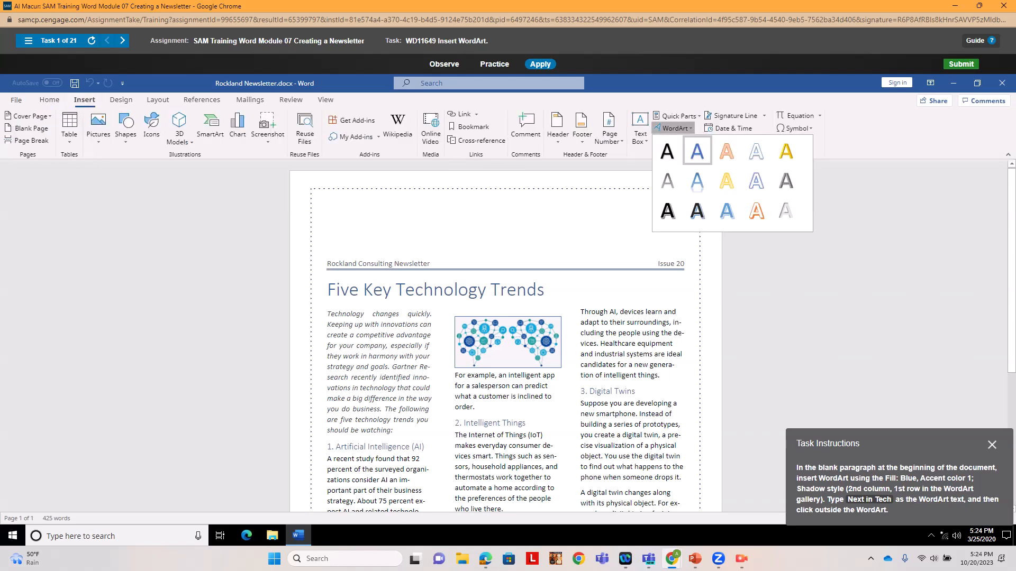
left_click(697, 151)
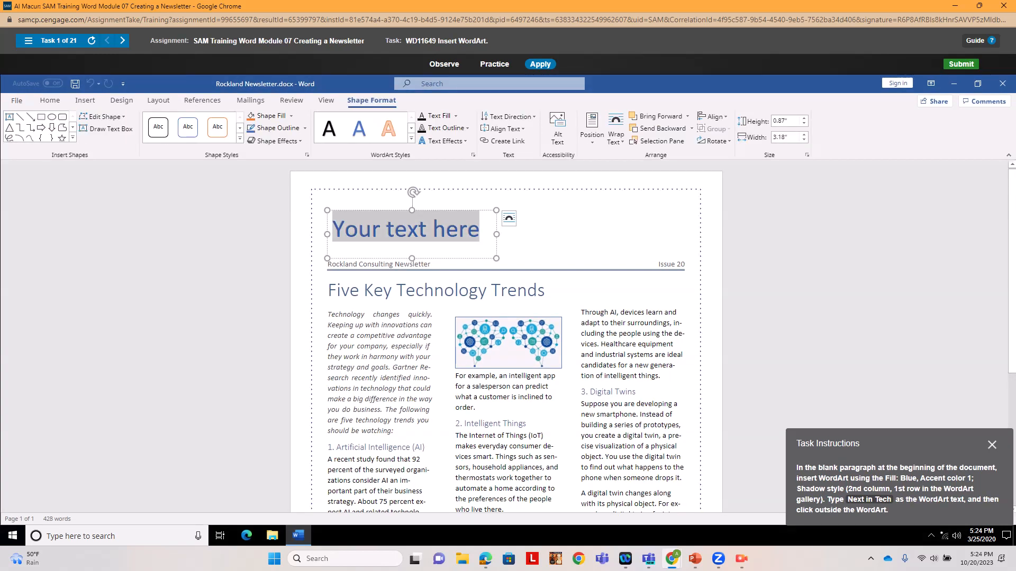
type("Ne")
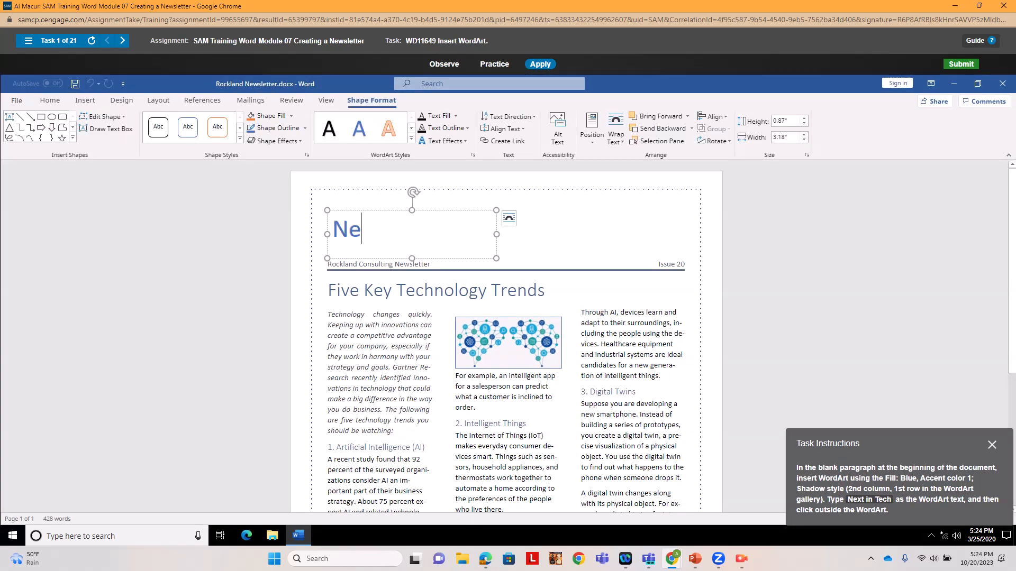
type("xt in Tech")
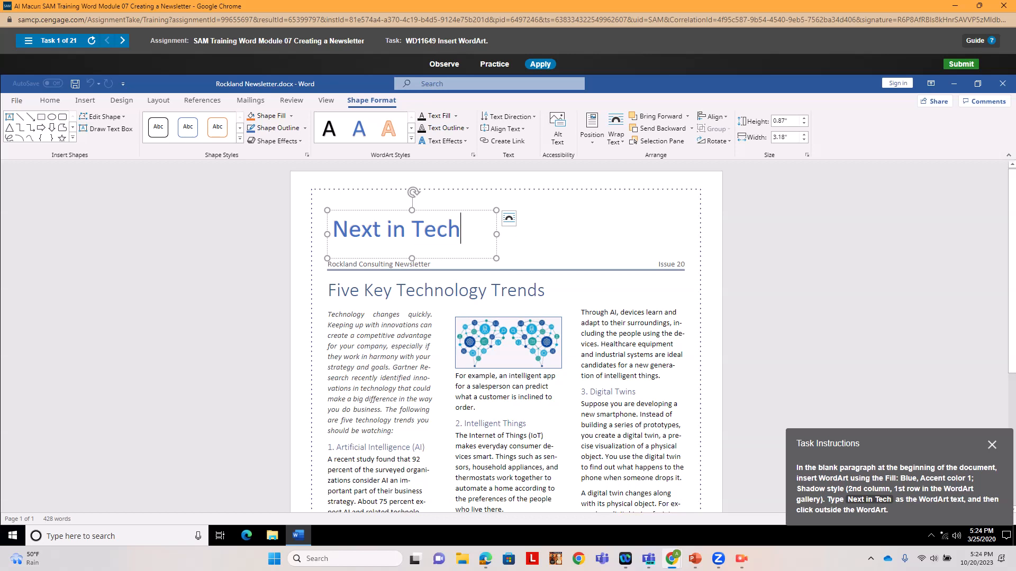
left_click(431, 264)
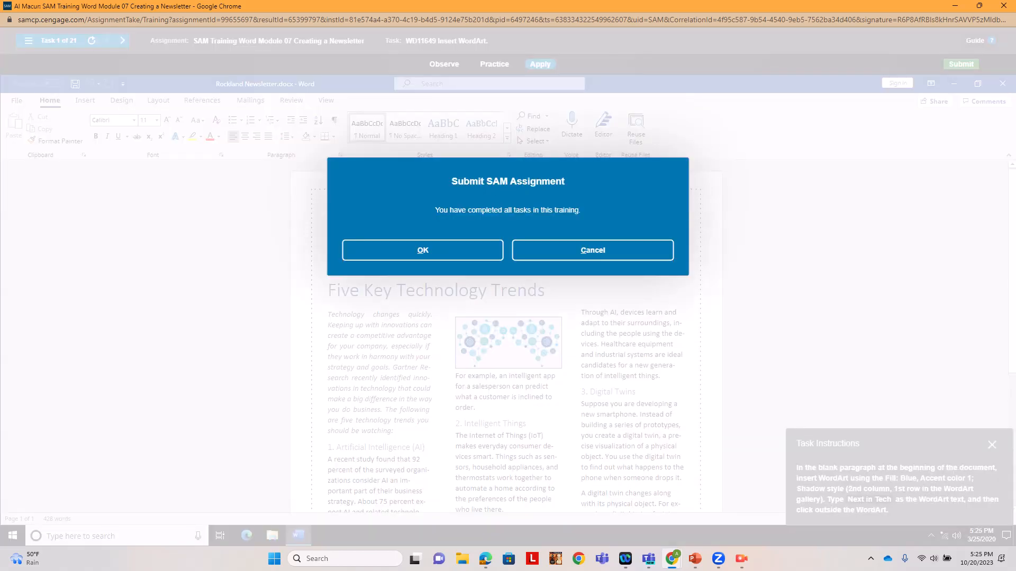
left_click(593, 251)
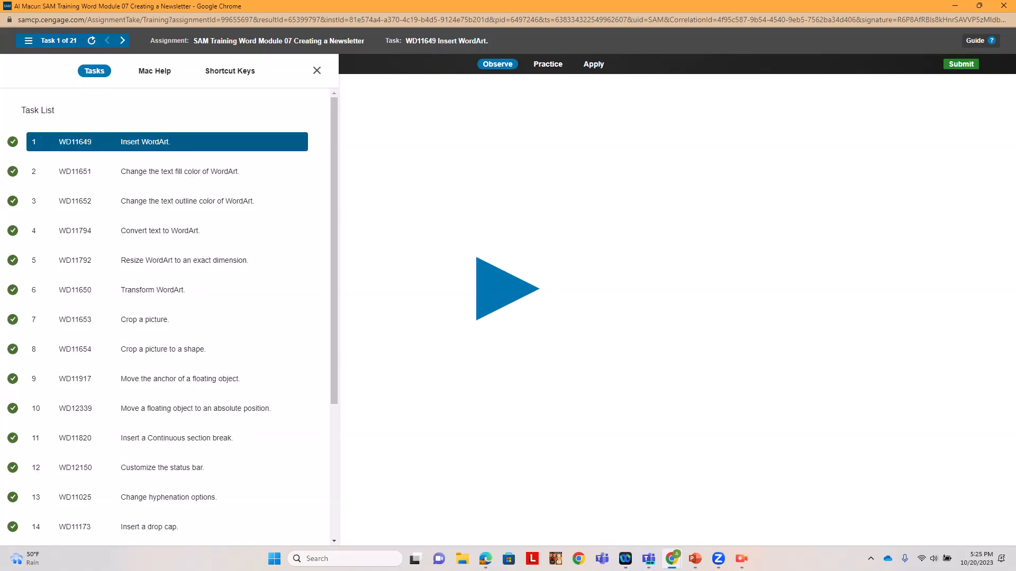
Open task 2 in Apply mode and change the "Next in Tech" WordArt's text fill to Orange, Accent 2, without submitting the assignment
left_click(159, 171)
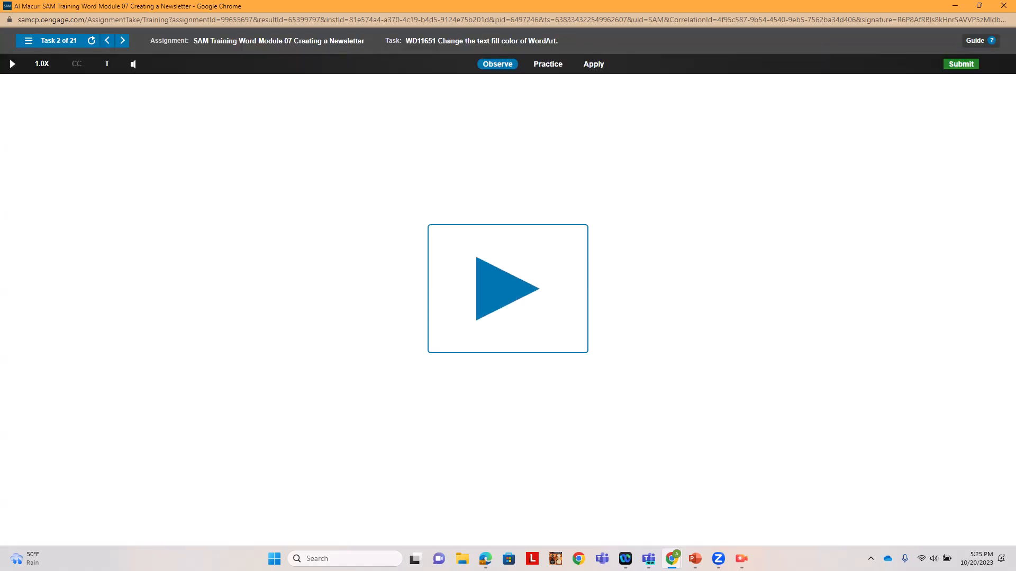
left_click(9, 58)
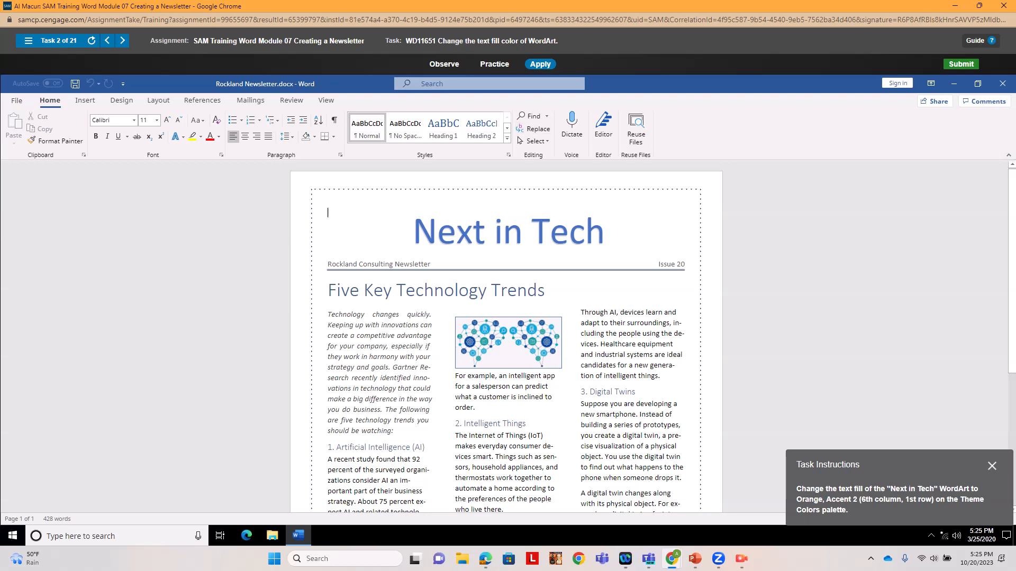
left_click(606, 230)
left_click_drag(606, 230, 412, 230)
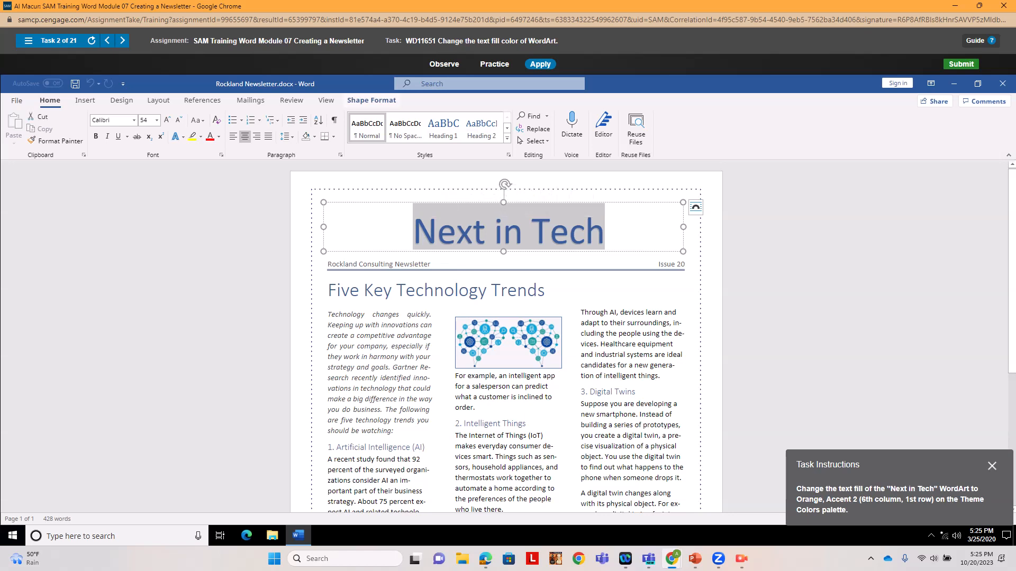
left_click(372, 100)
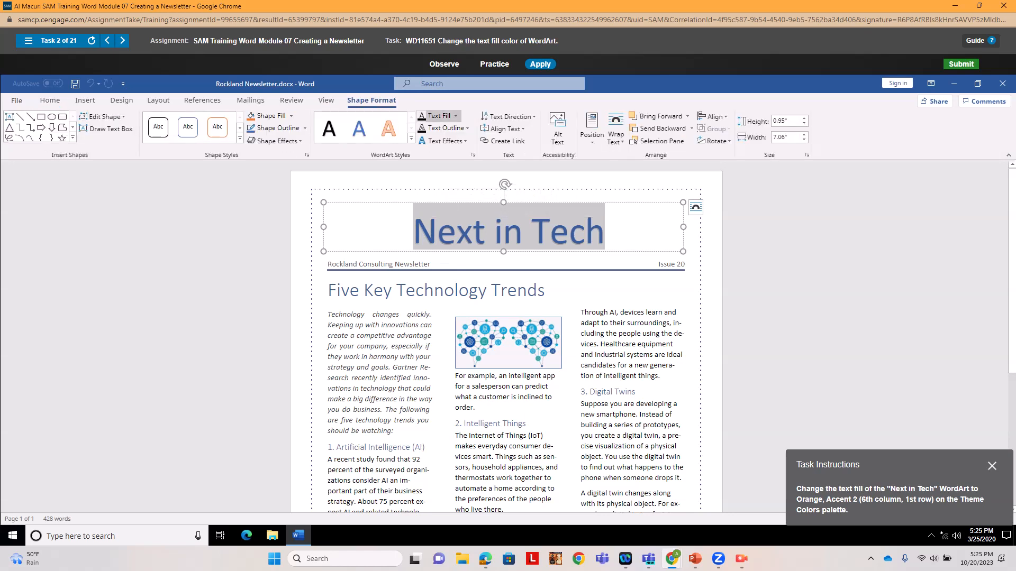
left_click(455, 116)
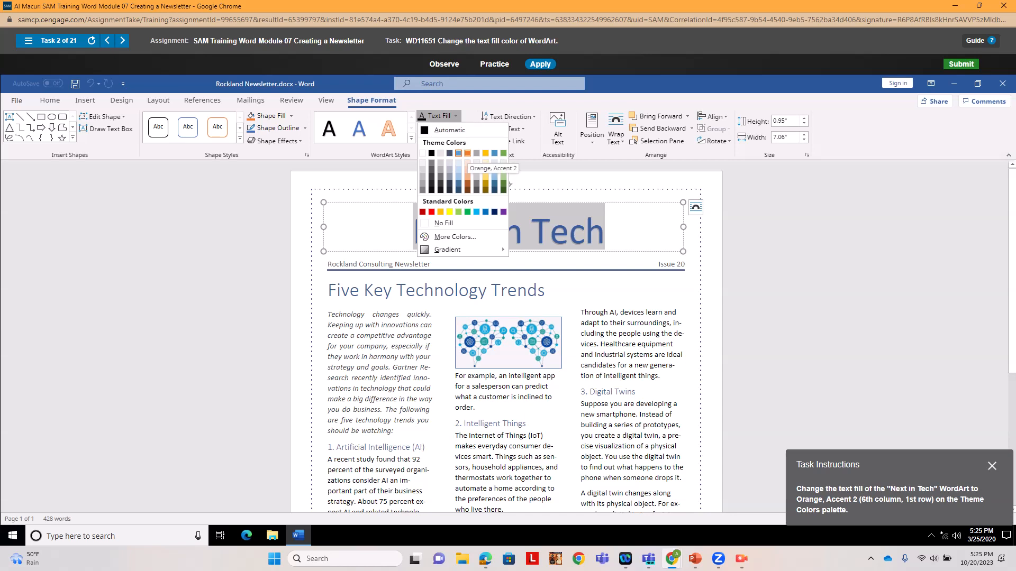
left_click(467, 154)
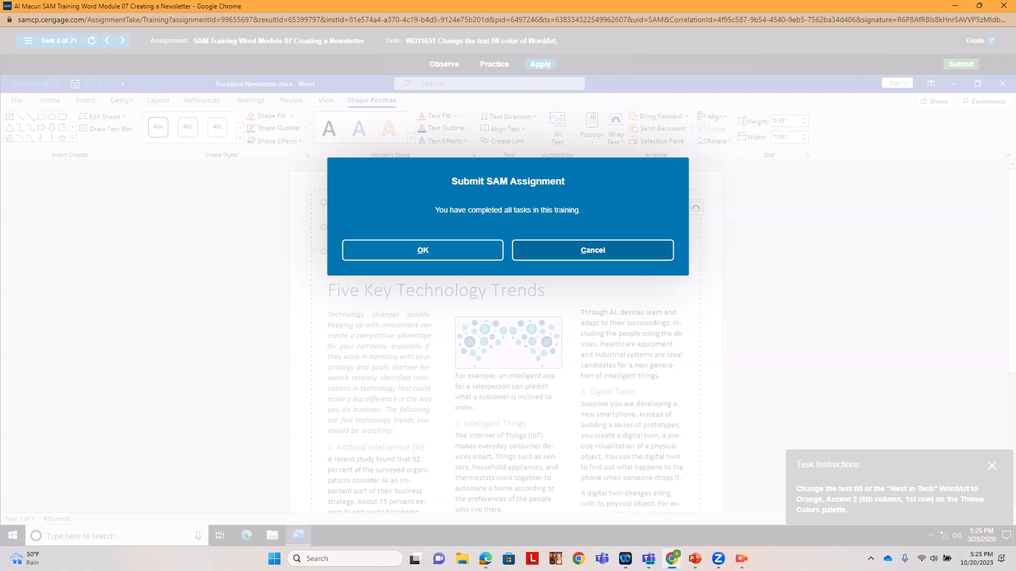
key("Return")
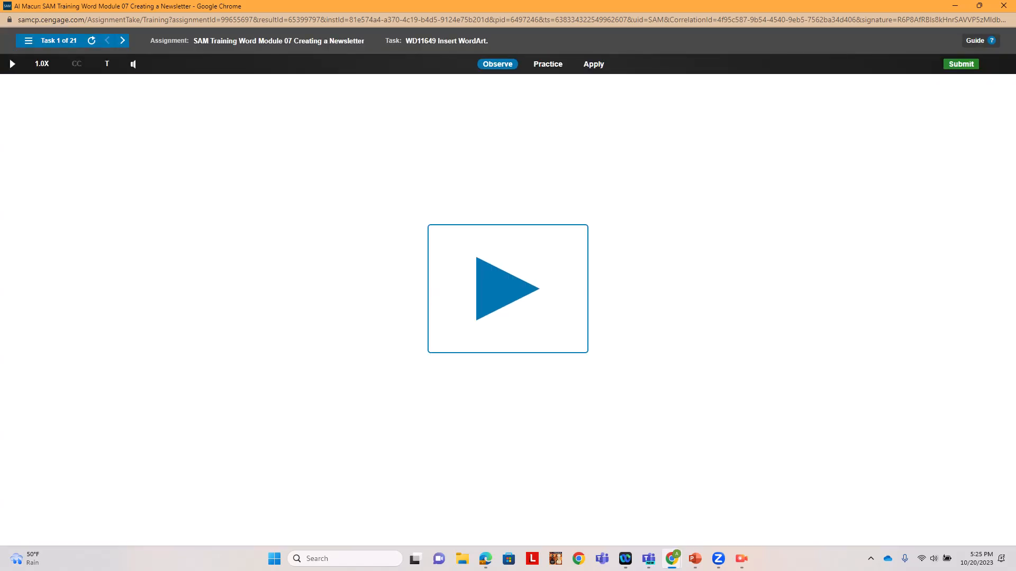
Open task 3 in Apply mode and set the "Next in Tech" WordArt's text outline to Blue-Gray, Text 2, without submitting the assignment
left_click(53, 40)
left_click(138, 199)
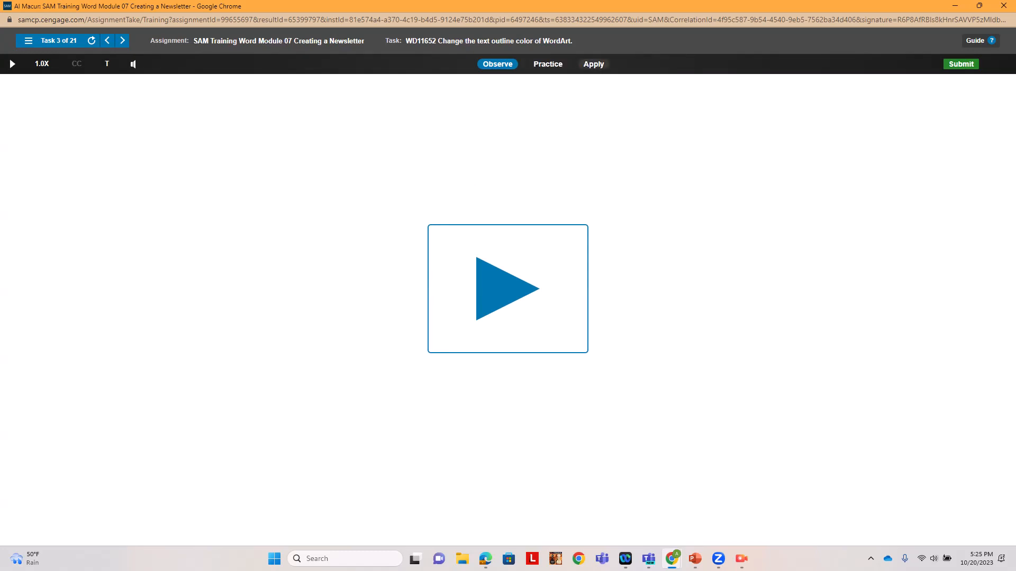
left_click(593, 64)
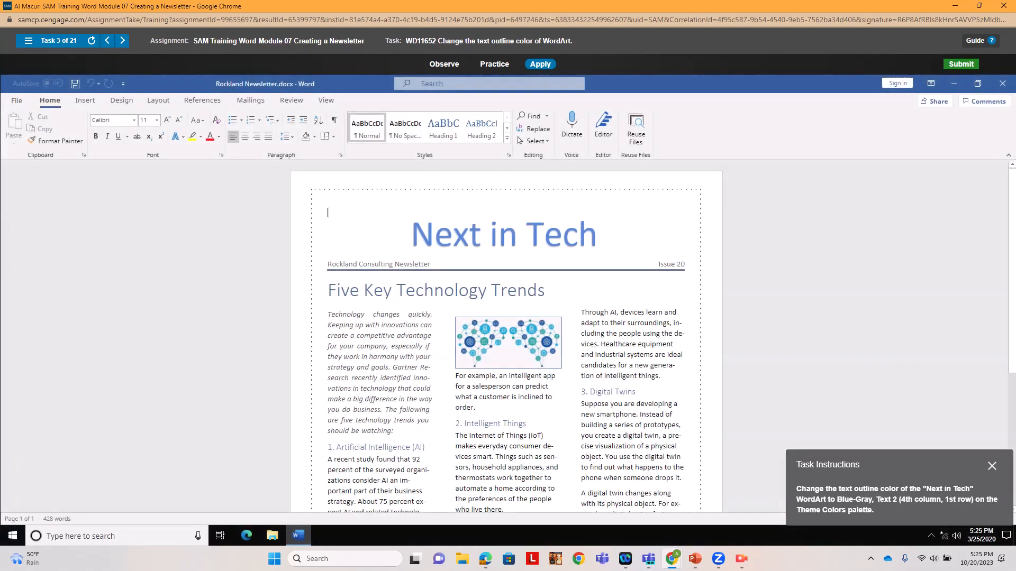
left_click(578, 233)
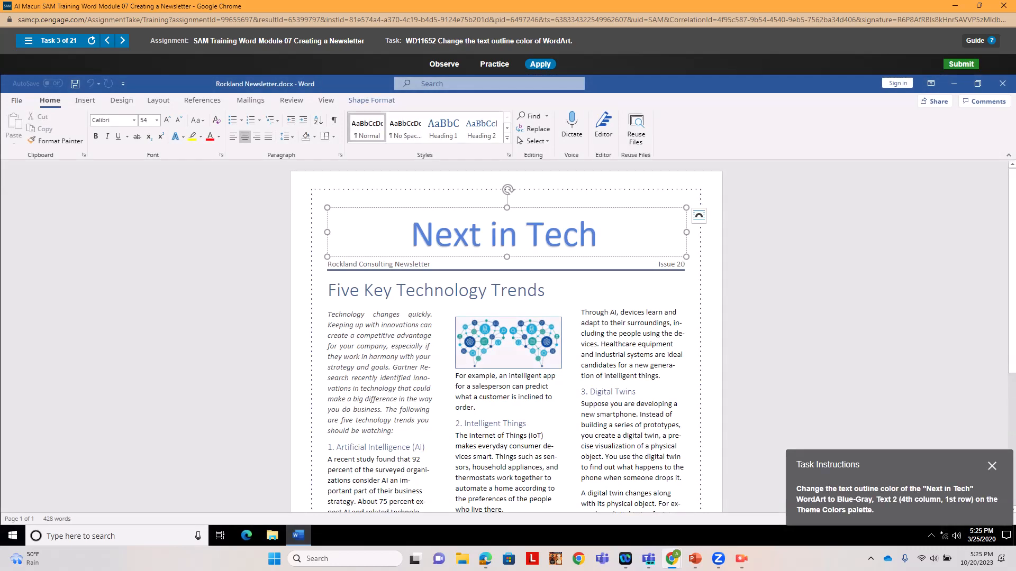
key("Escape")
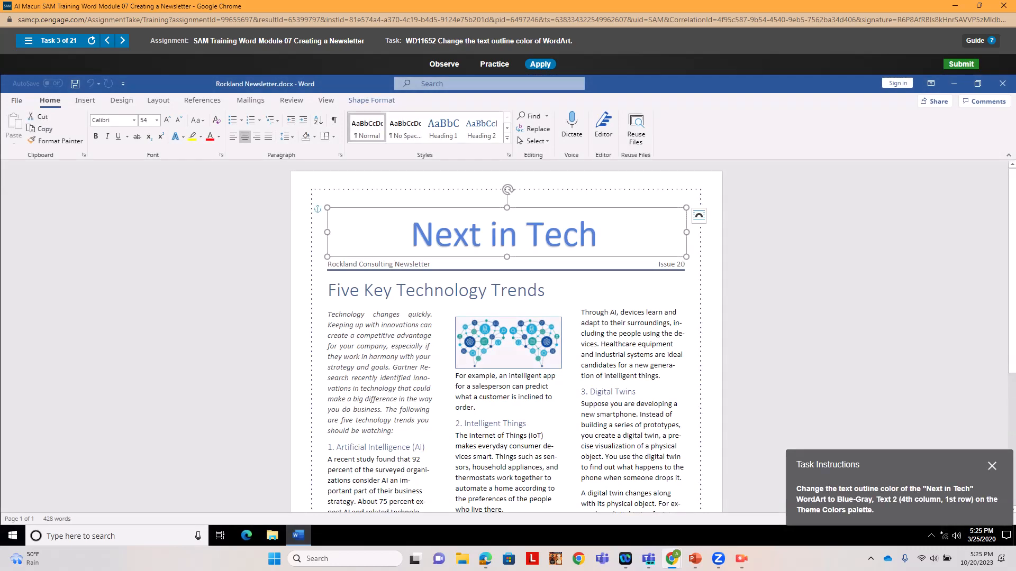
left_click(371, 100)
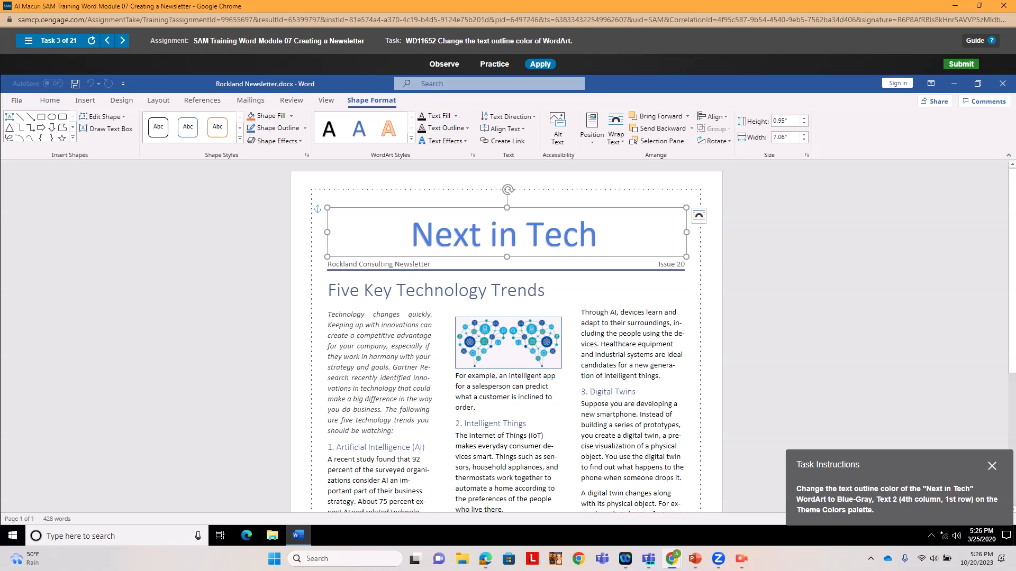
left_click(467, 128)
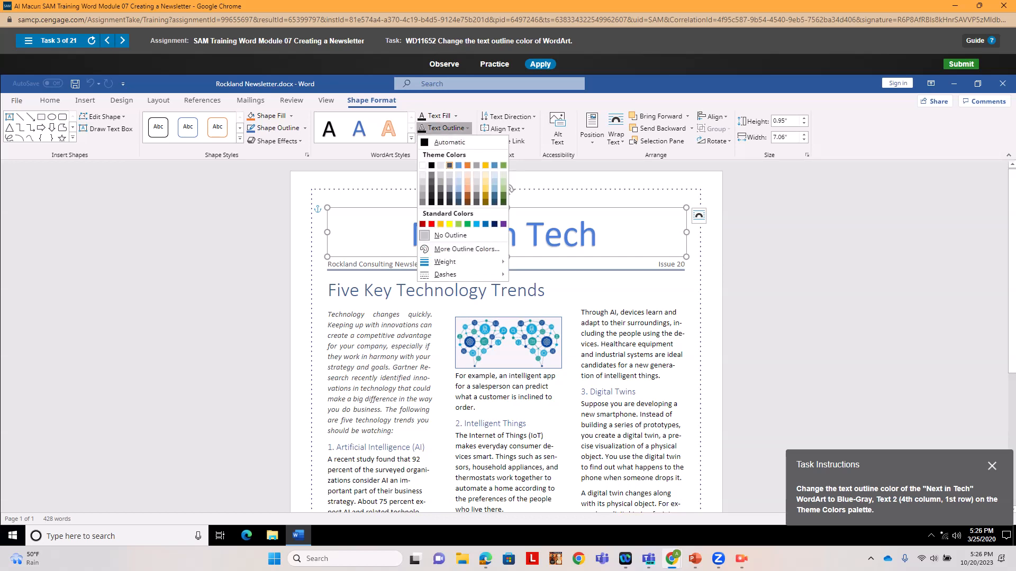
left_click(450, 165)
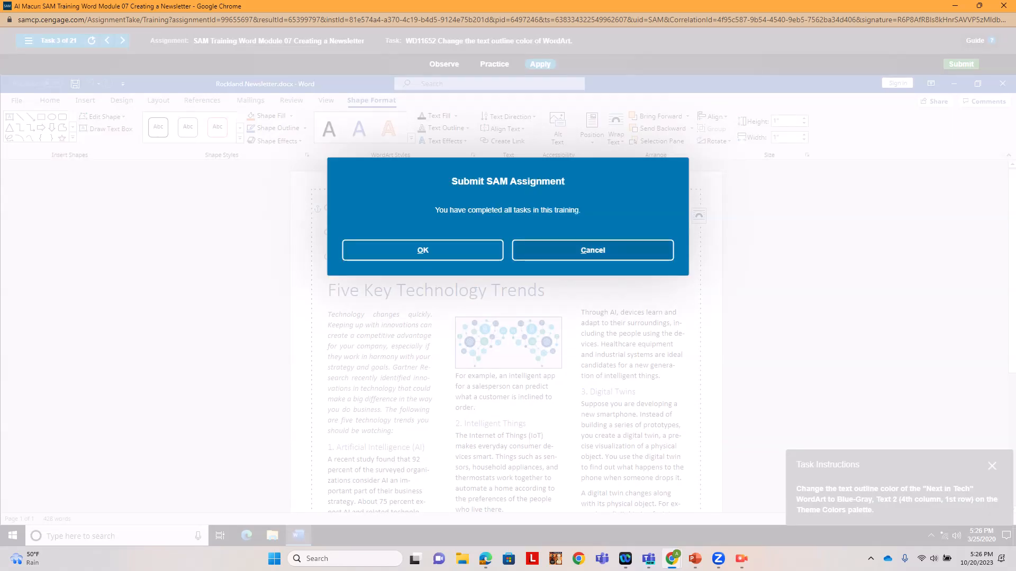
left_click(593, 251)
Open task 4, "Convert text to WordArt", from the task list in Apply mode
left_click(9, 58)
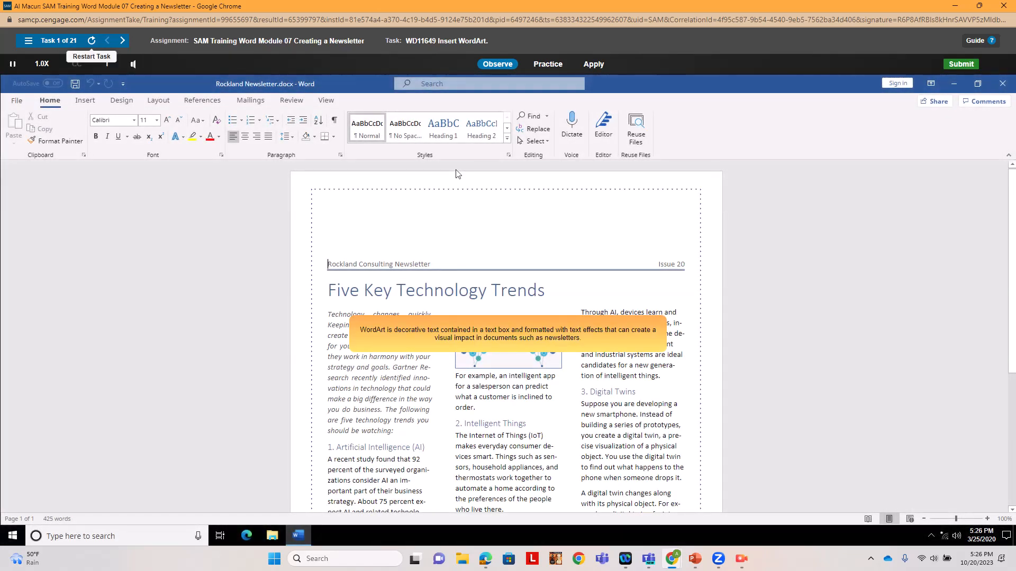
left_click(29, 41)
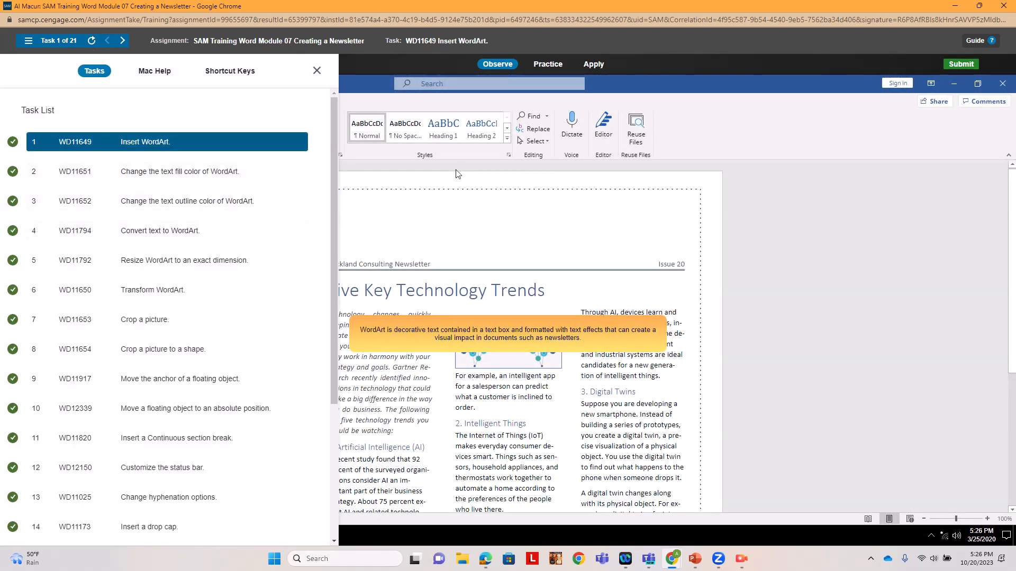
left_click(13, 260)
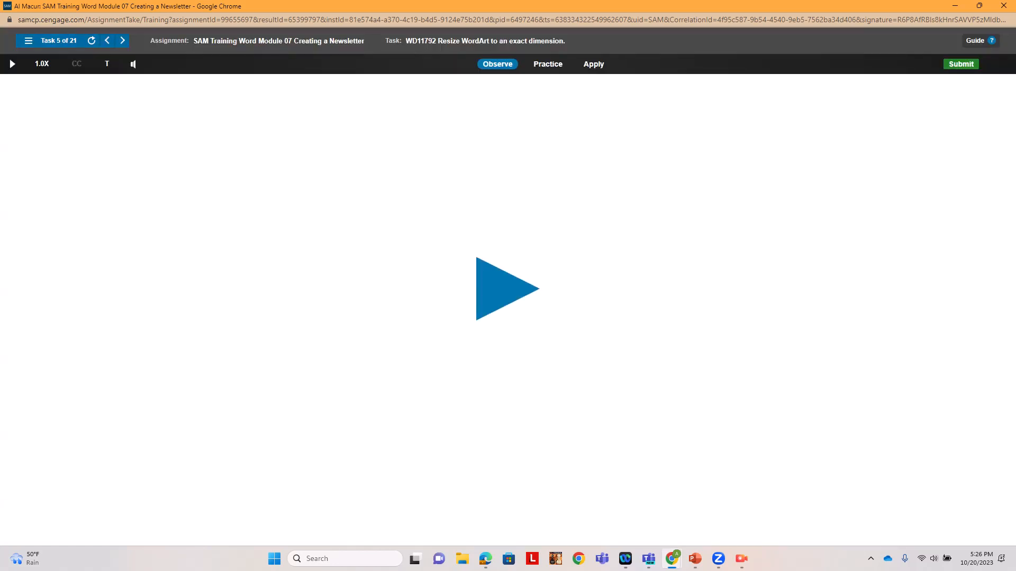
left_click(28, 40)
left_click(13, 229)
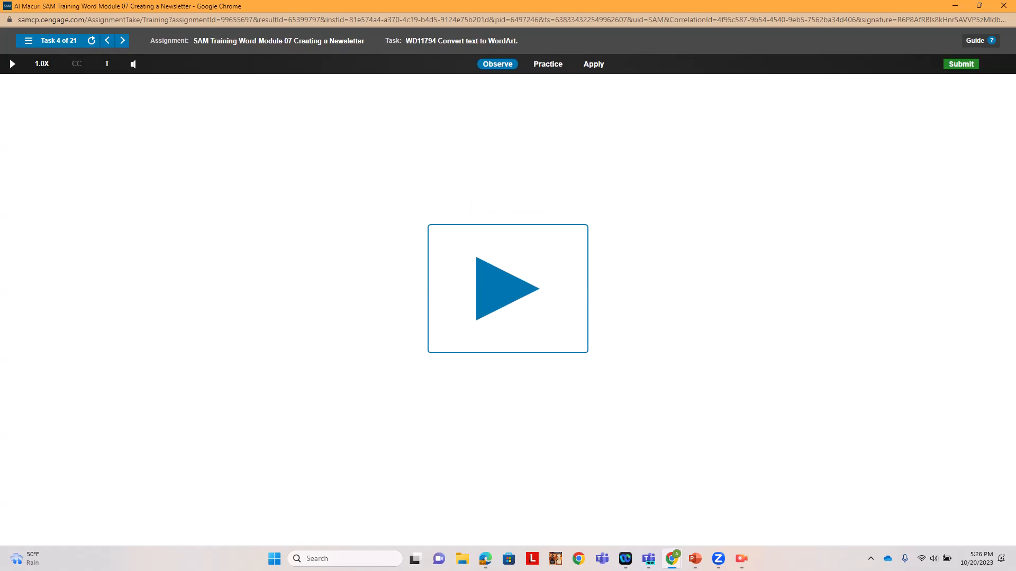
left_click(593, 64)
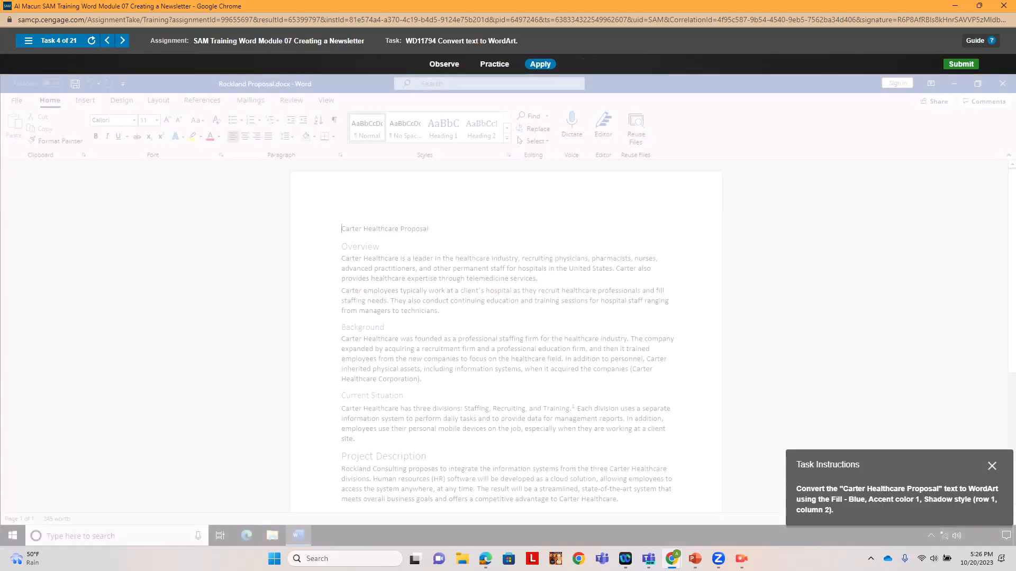
Convert the "Carter Healthcare Proposal" text to WordArt with the Fill - Blue, Accent color 1, Shadow style, without submitting the assignment
left_click_drag(429, 228, 341, 229)
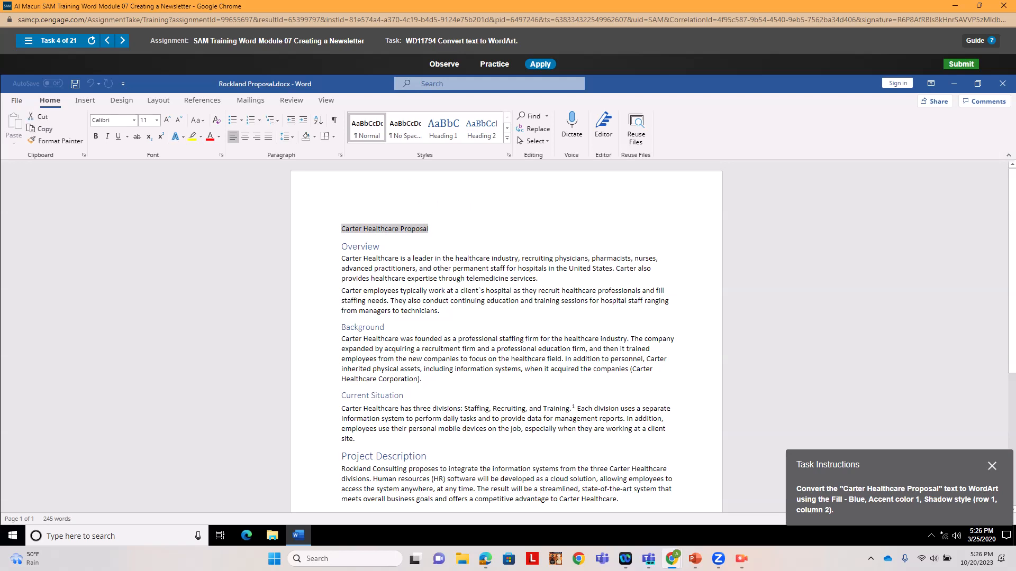
left_click(84, 100)
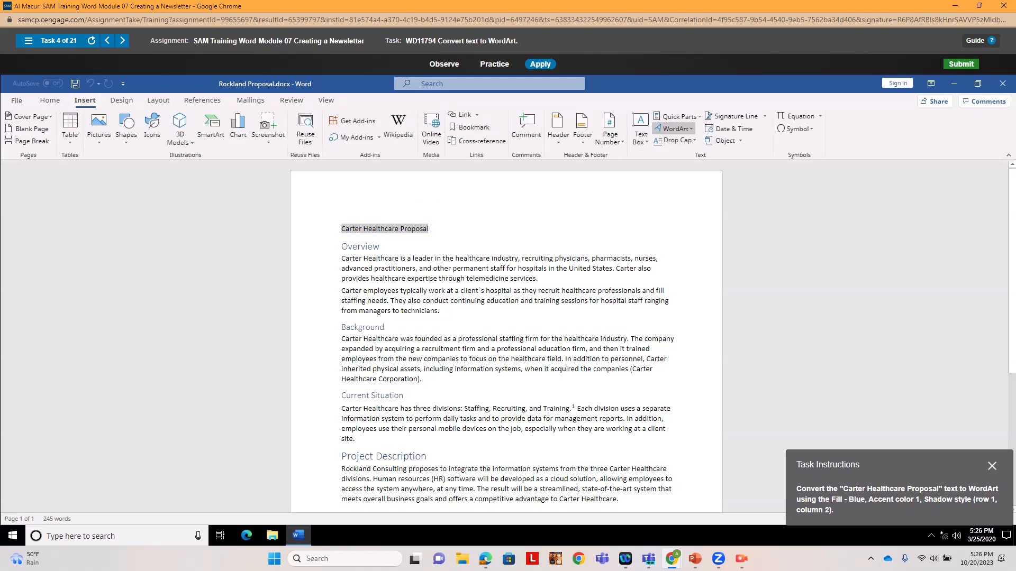
left_click(675, 129)
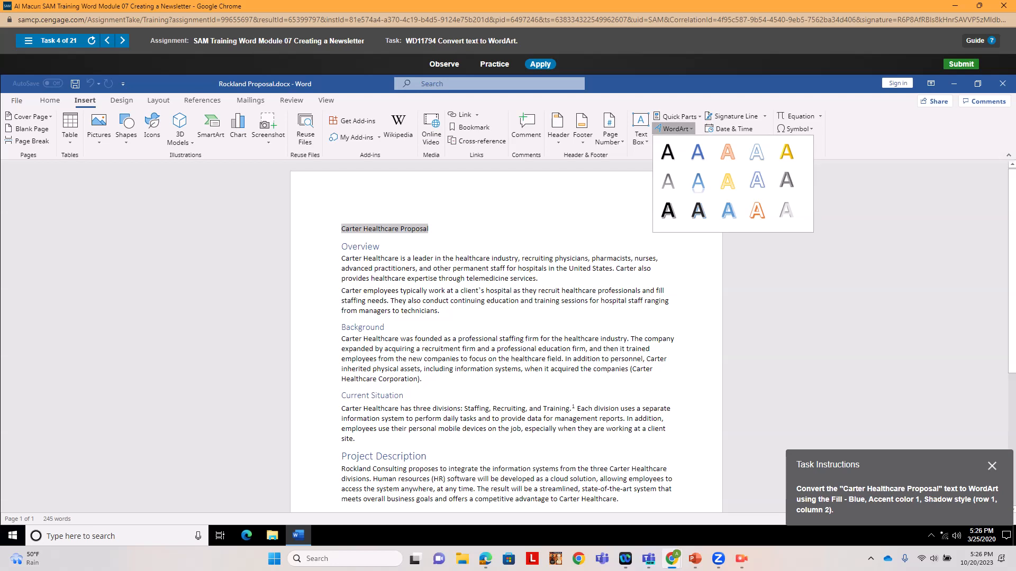
left_click(698, 151)
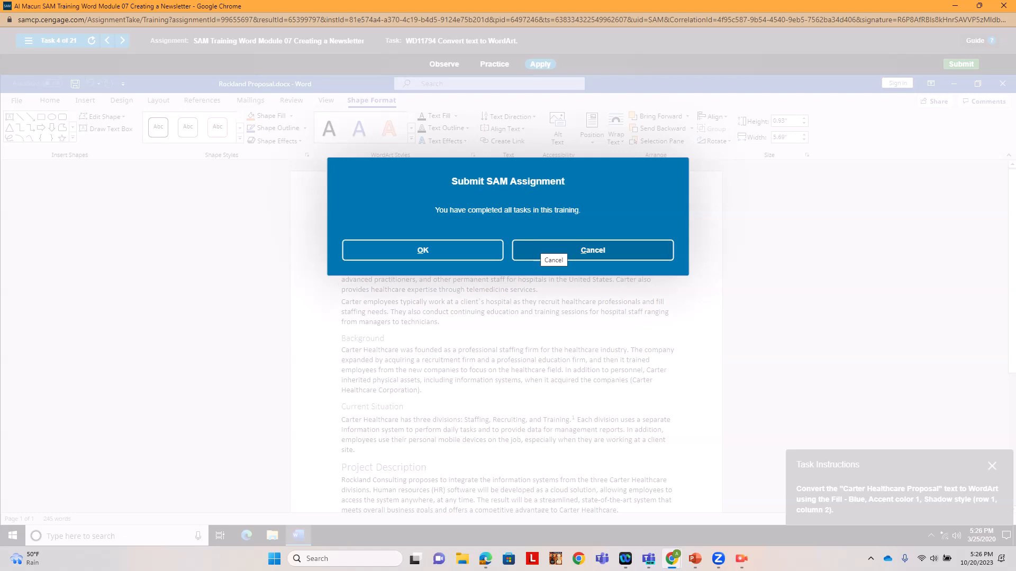
key("Tab")
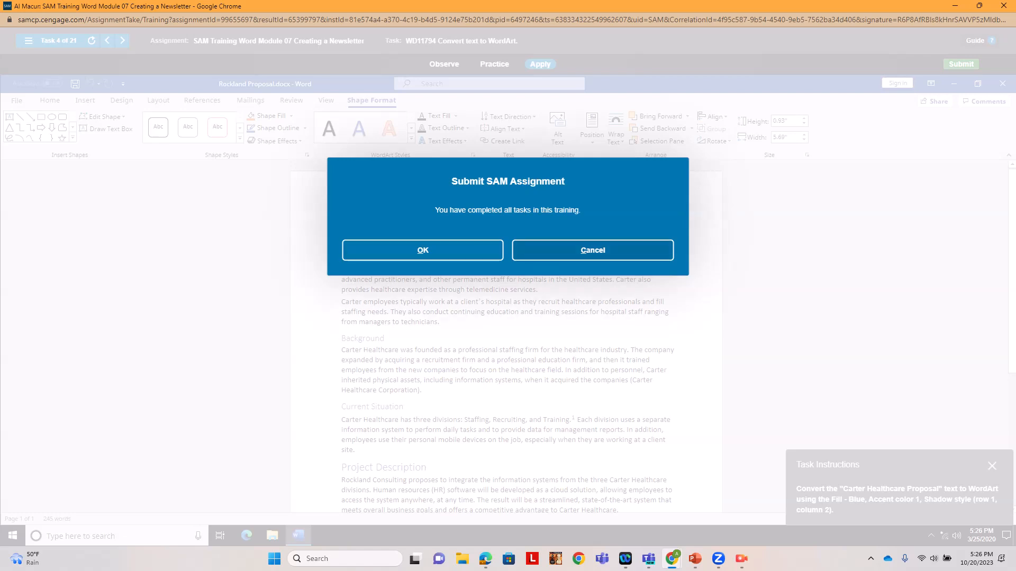
key("Return")
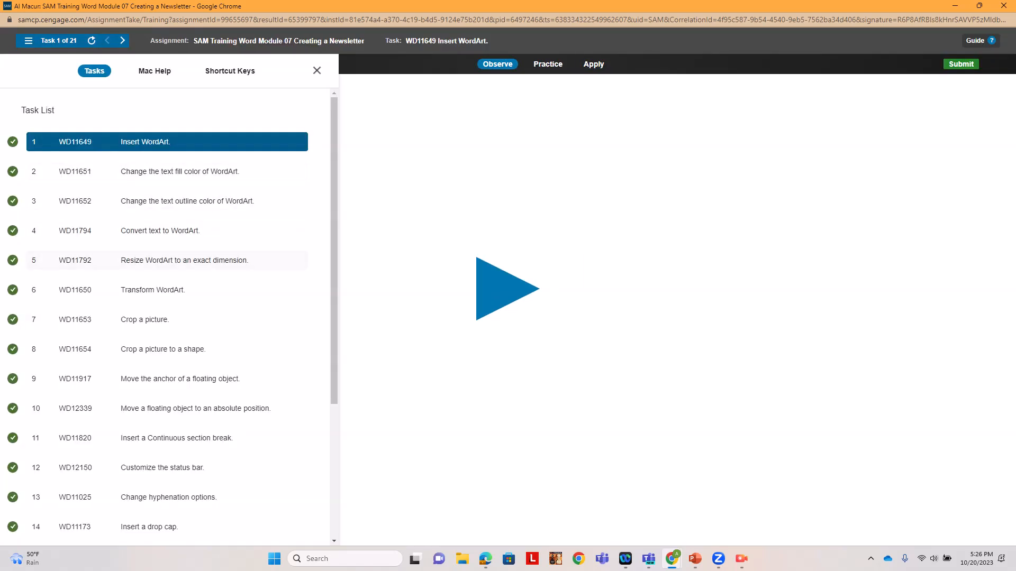
Open task 5 in Apply mode and resize the "Carter Healthcare Proposal" WordArt to 1 inch high and 6.3 inches wide, without submitting the assignment
left_click(184, 260)
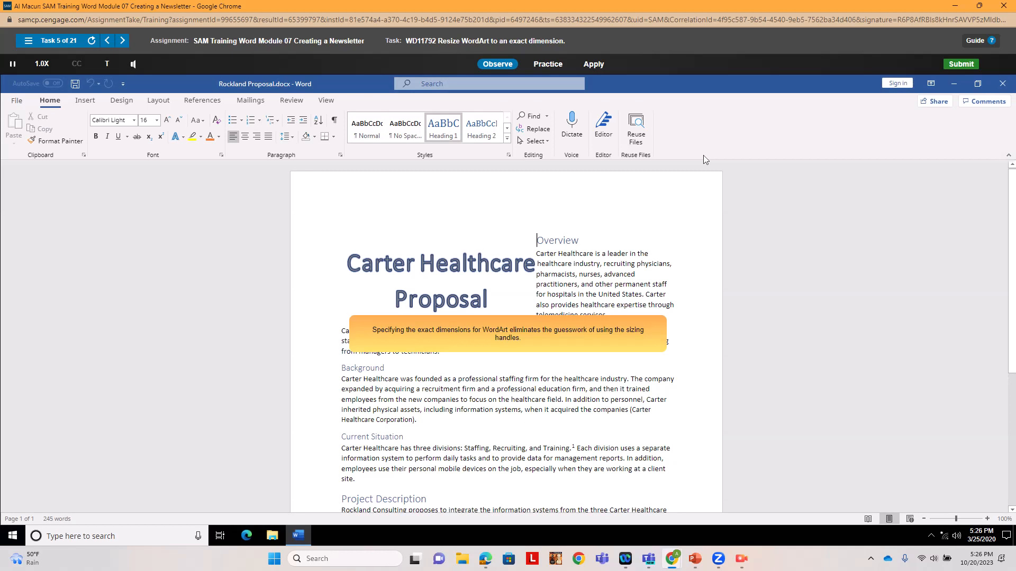
left_click(593, 64)
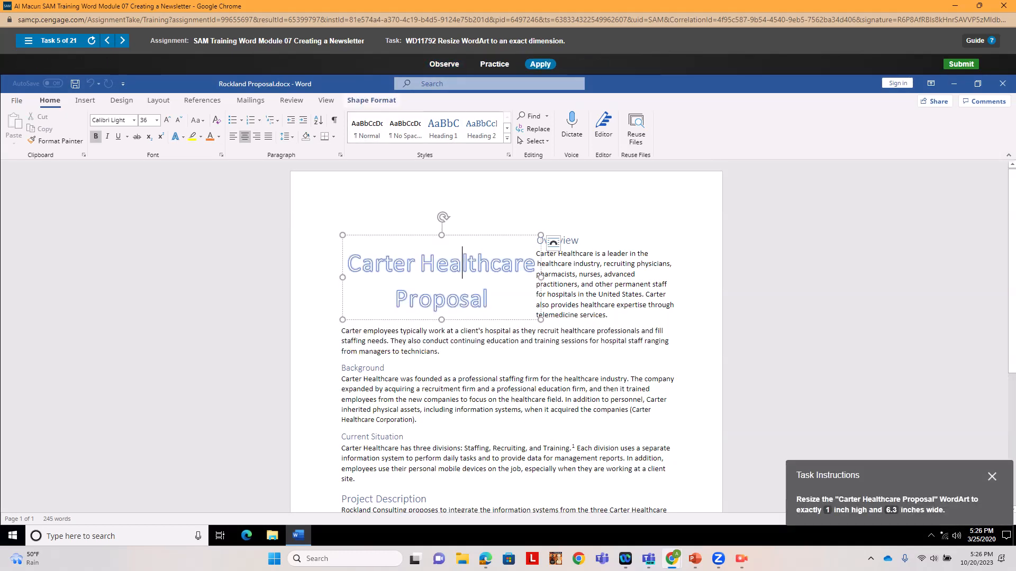
left_click(371, 100)
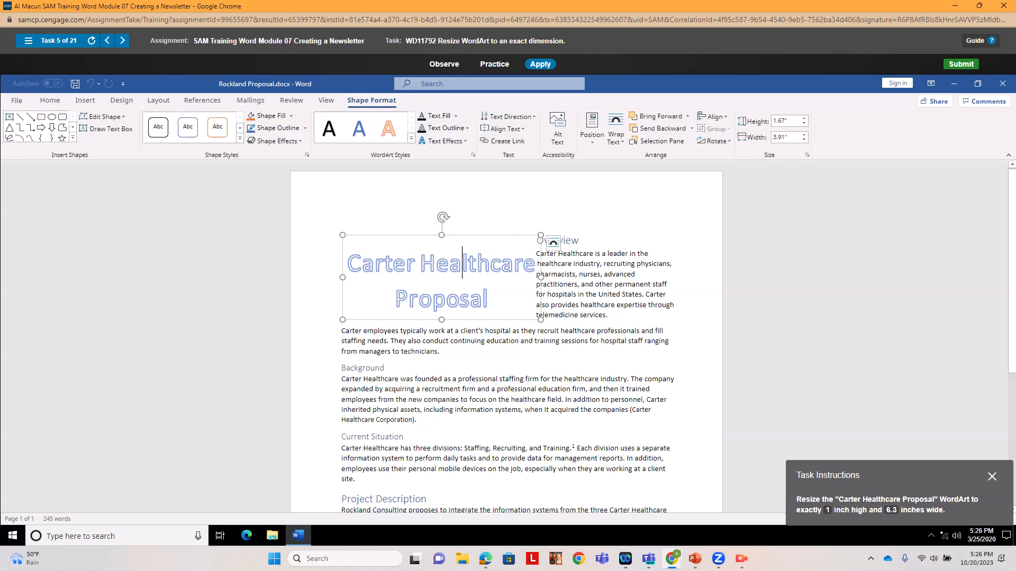
left_click(783, 121)
type("1")
key("Return")
left_click(785, 137)
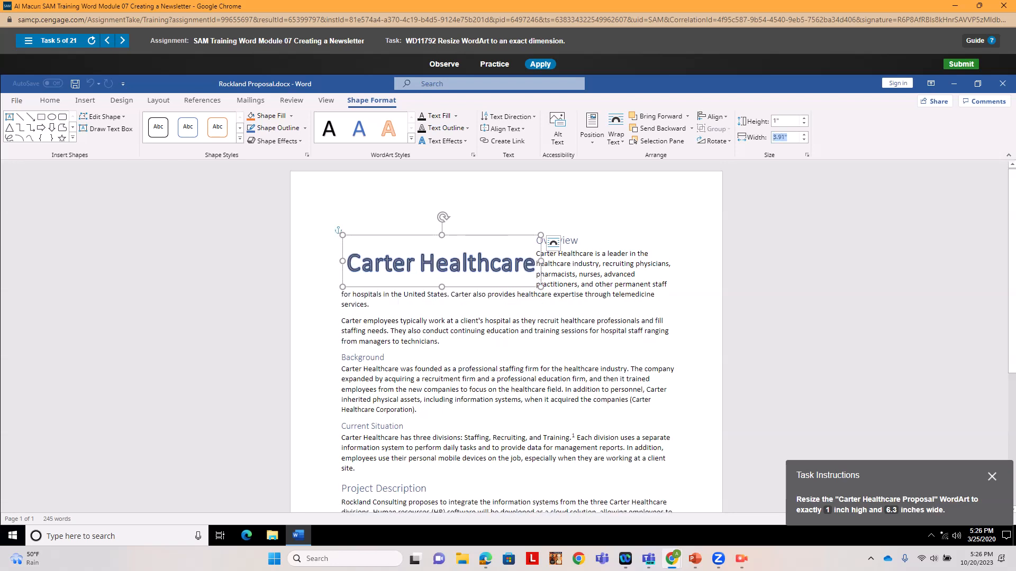
double_click(781, 137)
type("6.3")
key("Return")
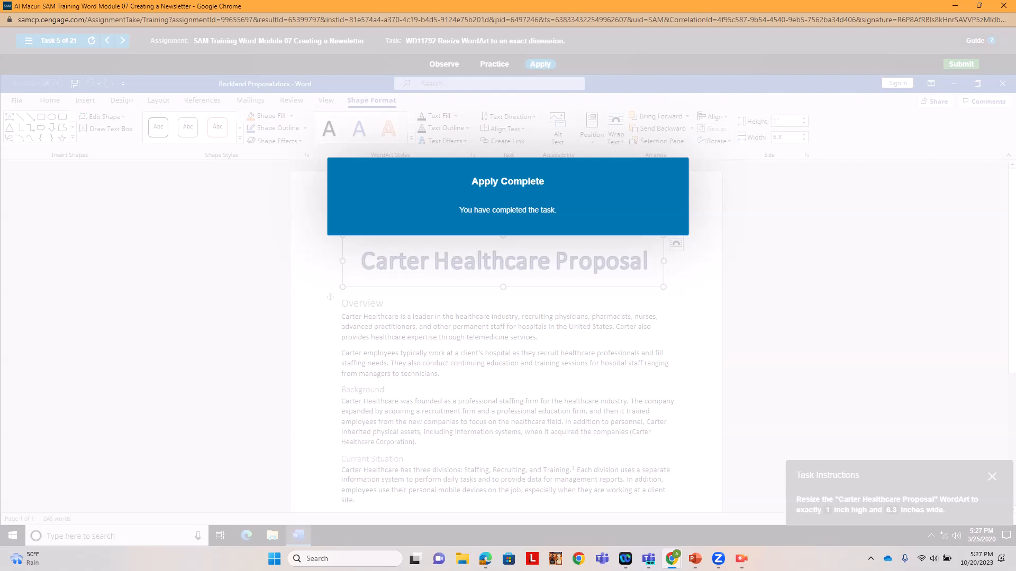
left_click(593, 250)
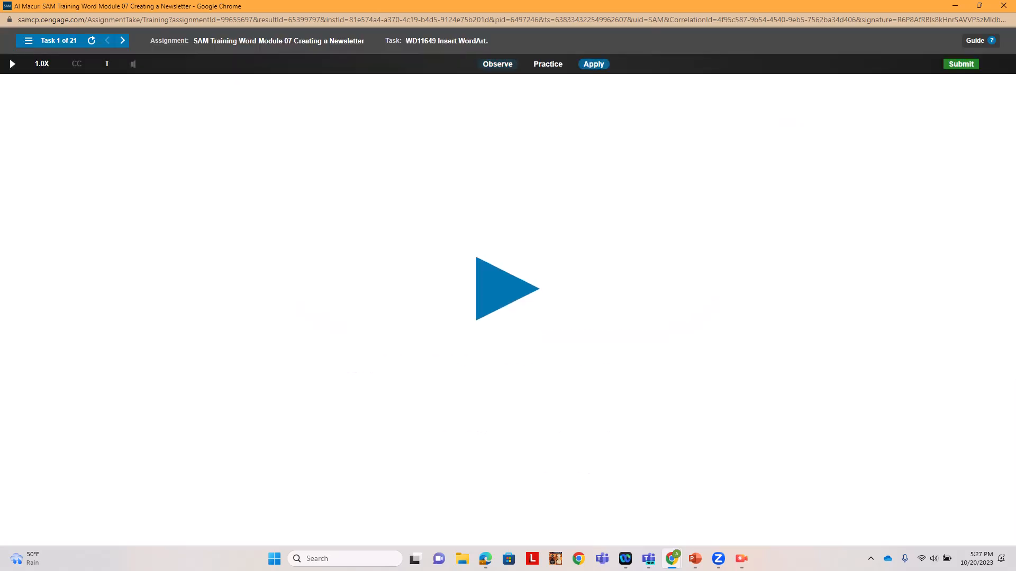
Open task 6, "Transform WordArt", in Apply mode and place the cursor in the "Next in Tech" WordArt
left_click(152, 290)
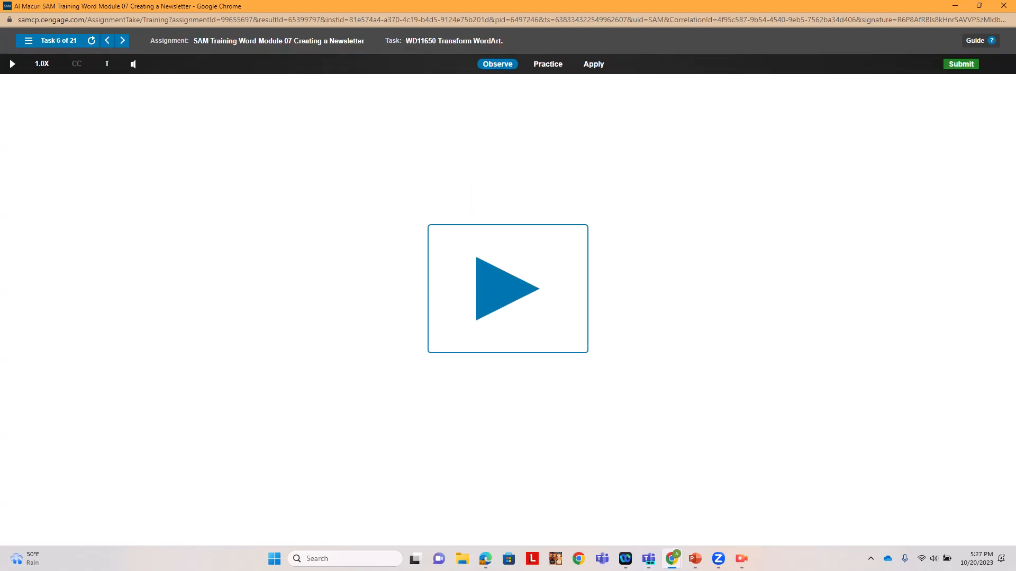
key("space")
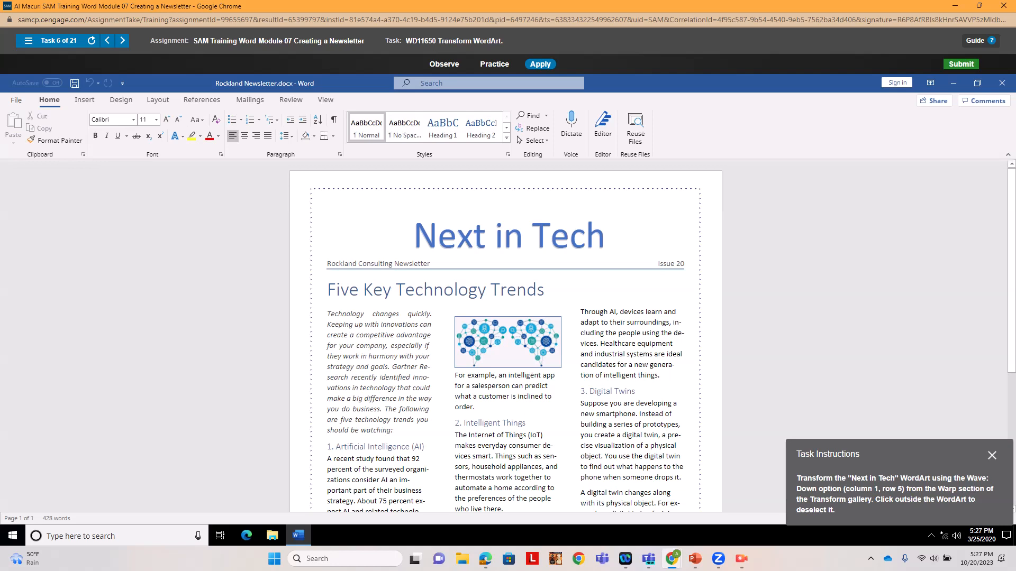
left_click(509, 235)
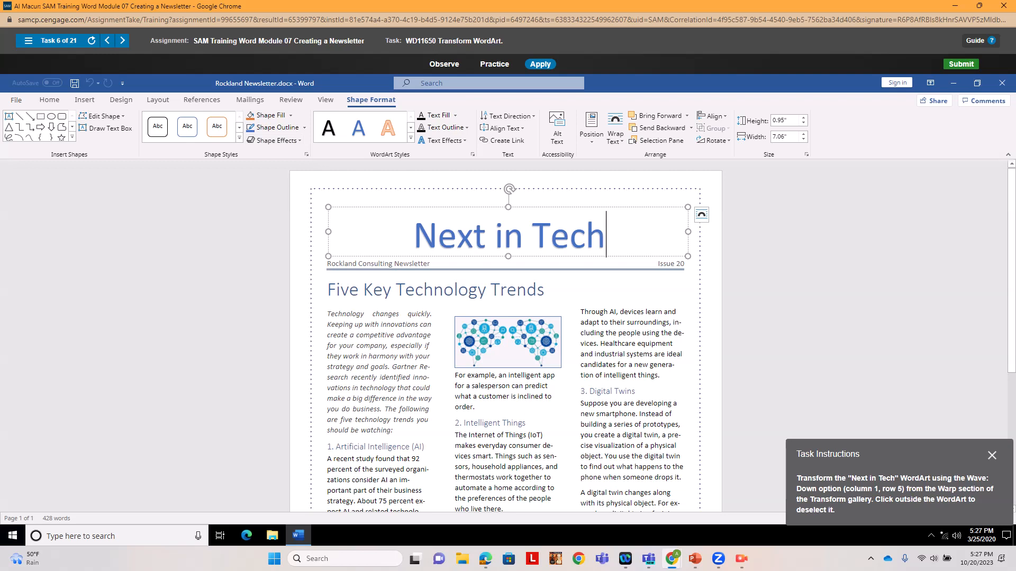
left_click(442, 140)
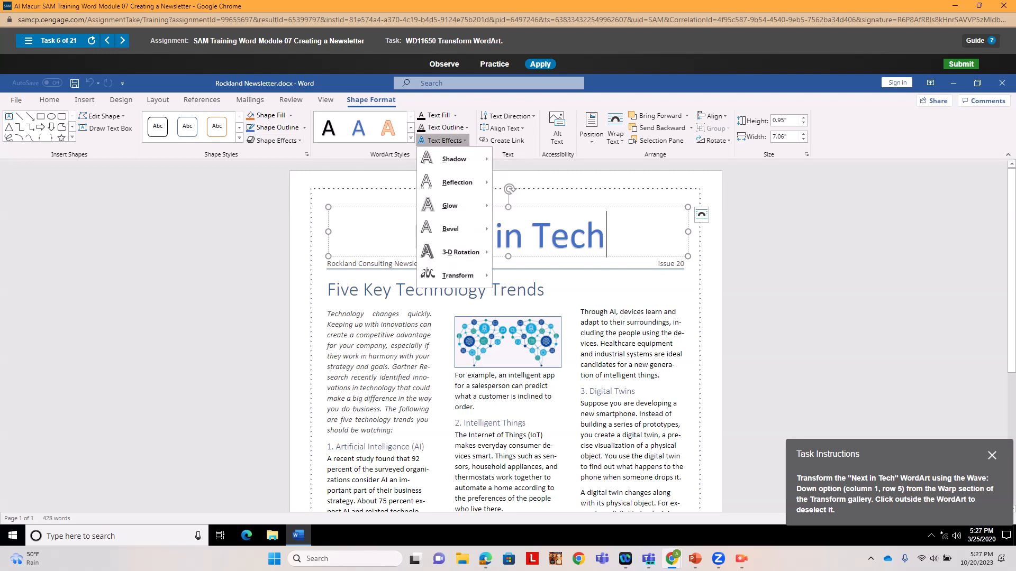
mouse_move(454, 159)
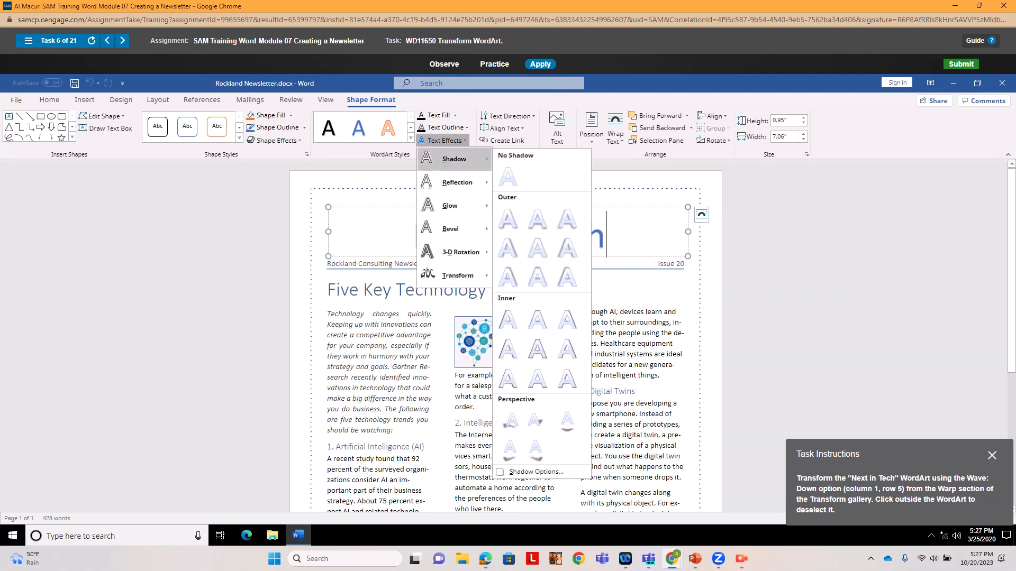
key("Escape")
Transform the "Next in Tech" WordArt with the Wave: Down warp and deselect it, without submitting the assignment
left_click_drag(606, 238, 415, 236)
left_click(443, 140)
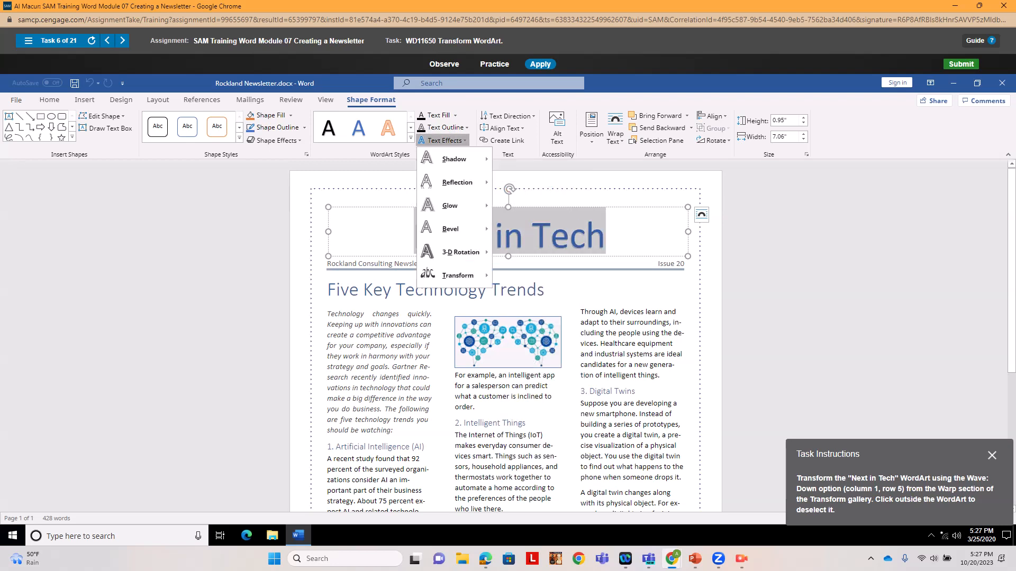
mouse_move(457, 275)
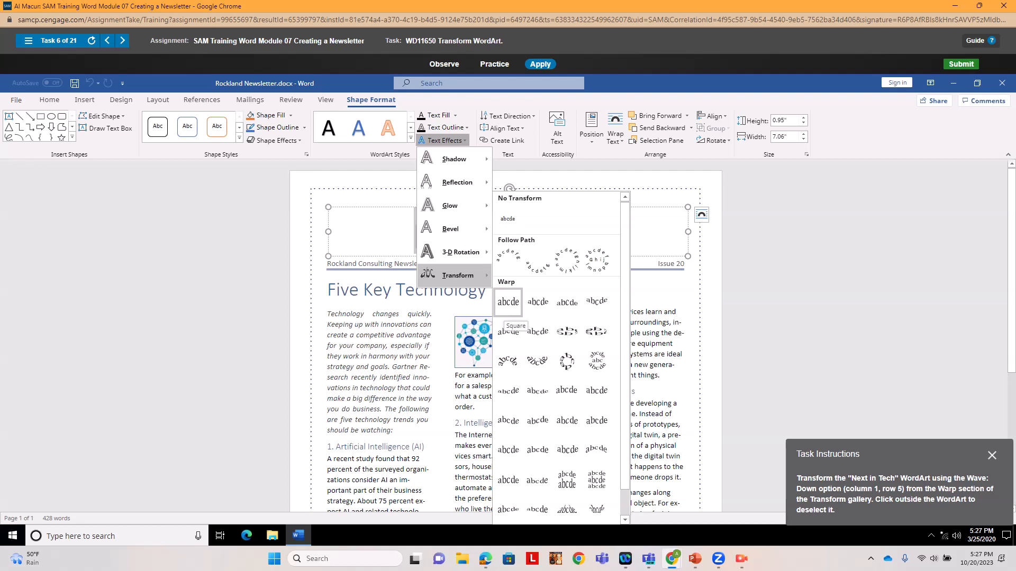
left_click(508, 421)
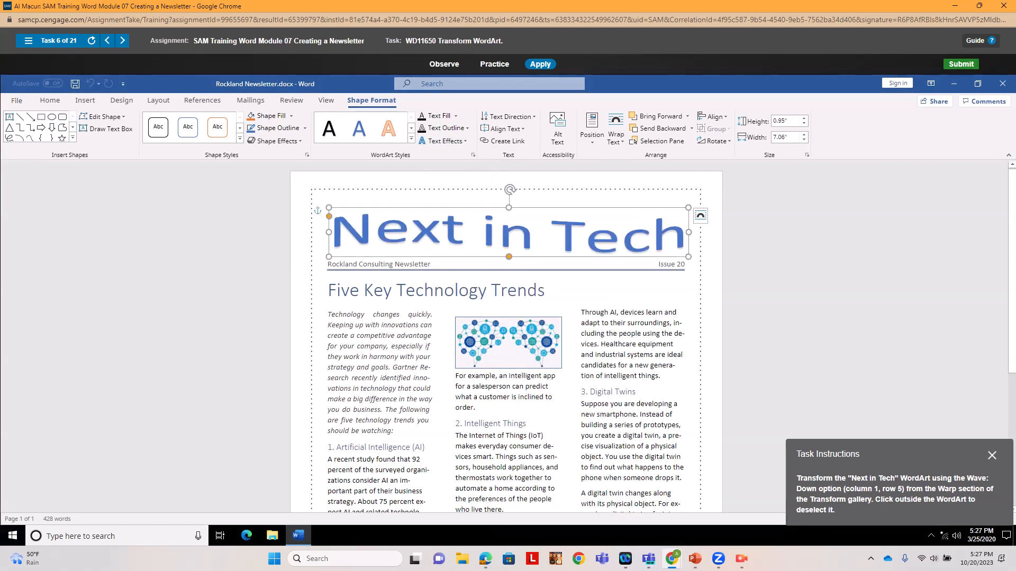
left_click(546, 290)
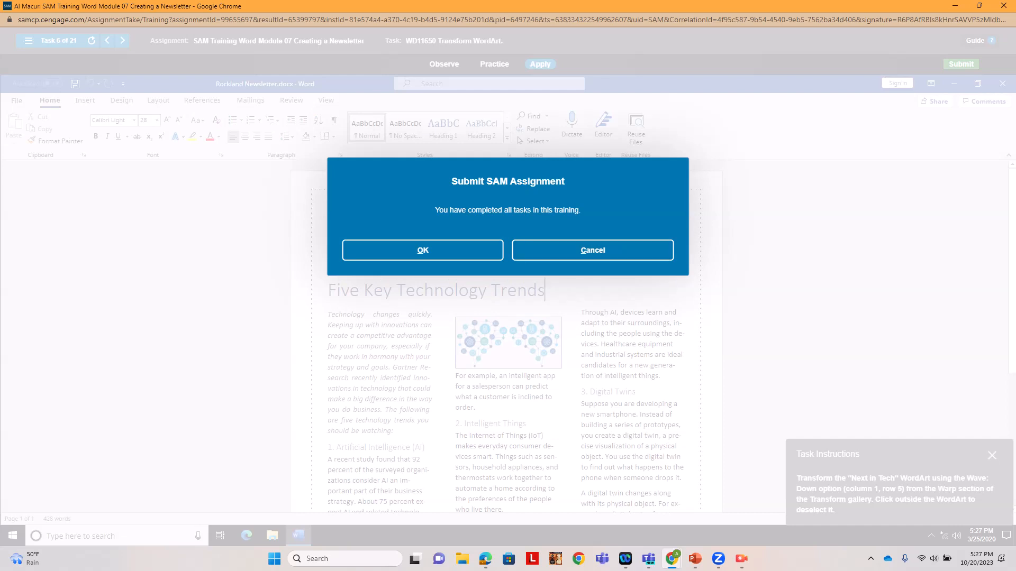
left_click(593, 251)
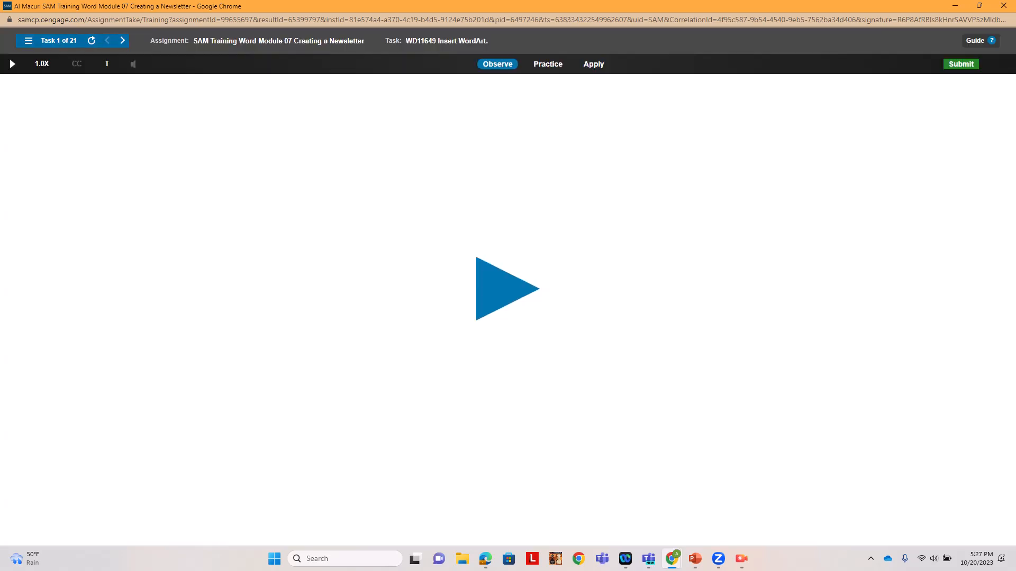
Open task 7 in Apply mode and crop the red part off the picture above "Plan for Success", without submitting the assignment
left_click(29, 40)
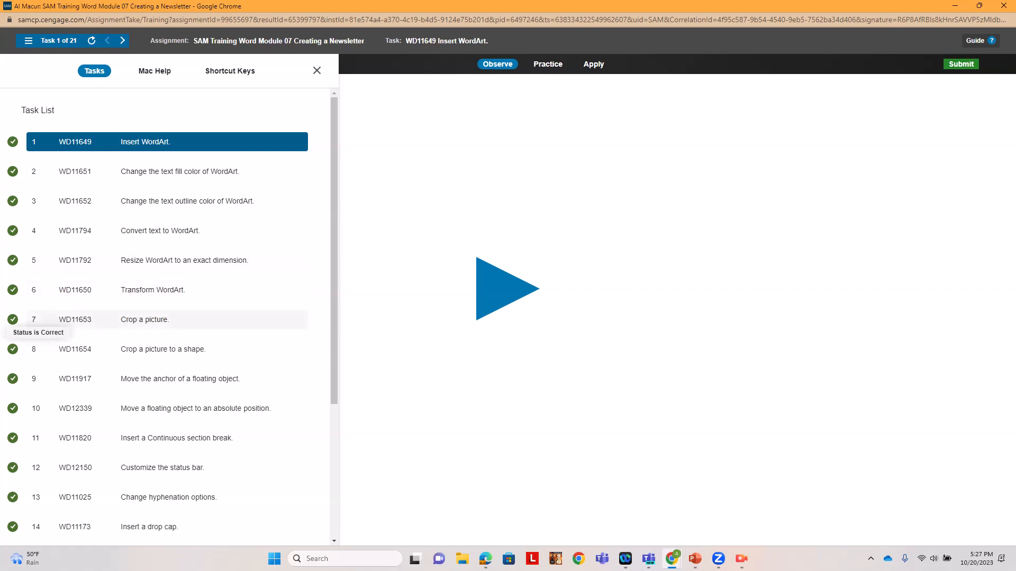
left_click(10, 320)
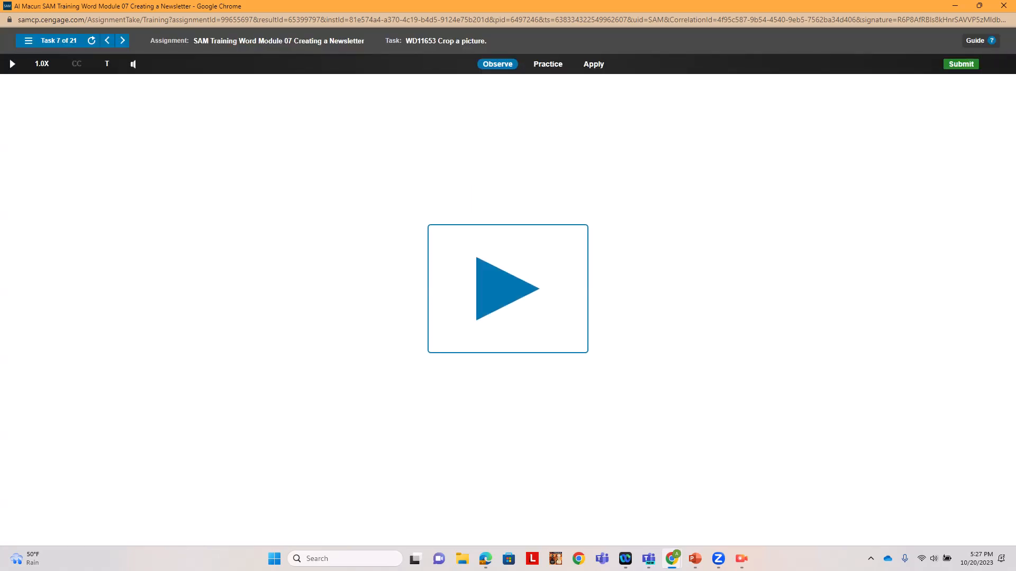
left_click(11, 63)
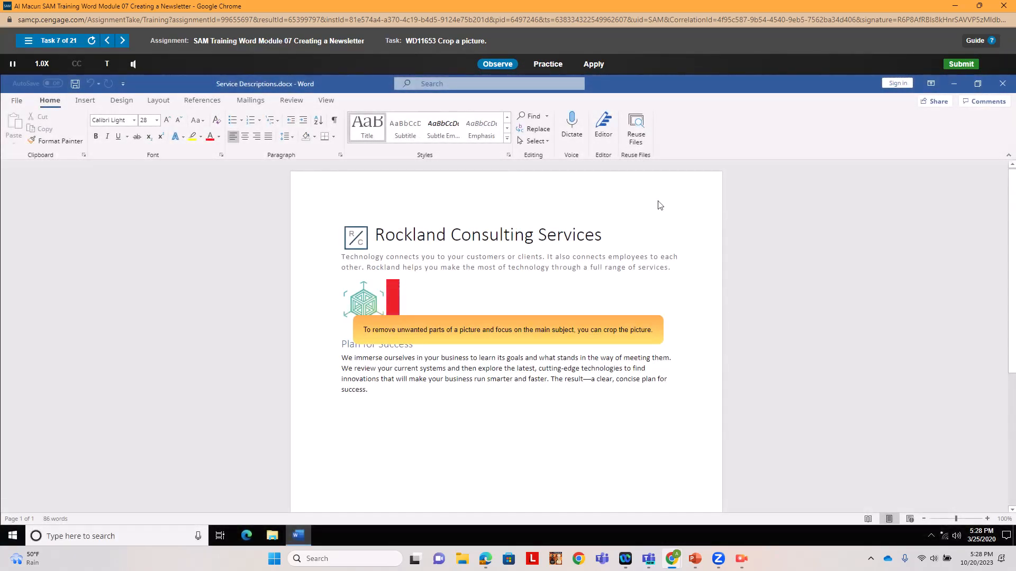
left_click(593, 63)
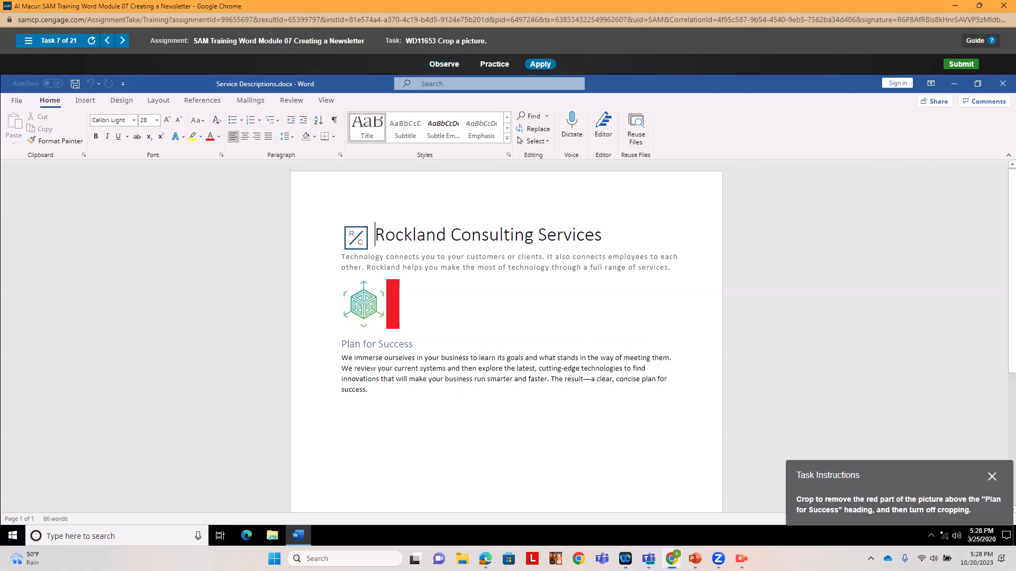
left_click(365, 304)
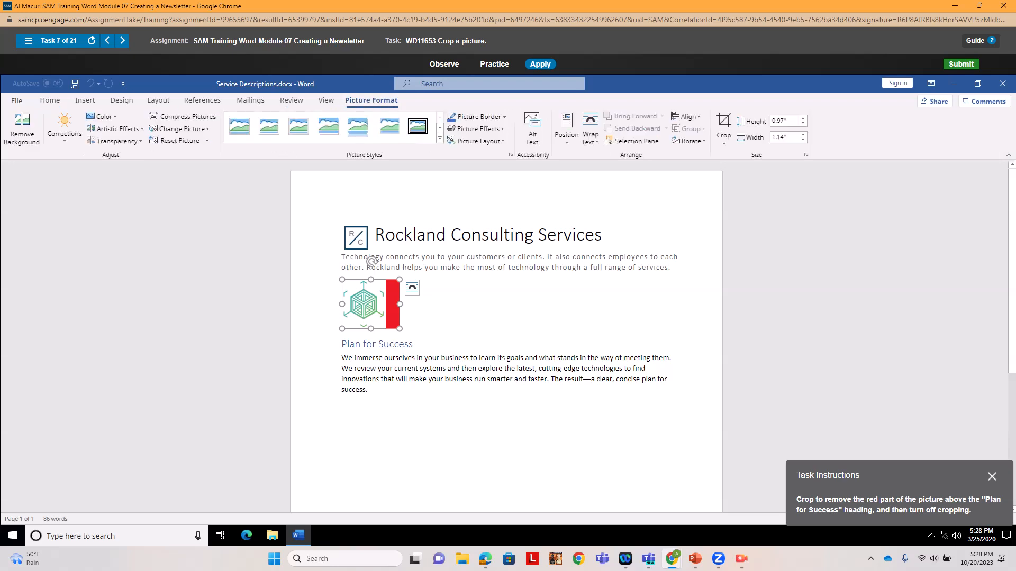
left_click(724, 139)
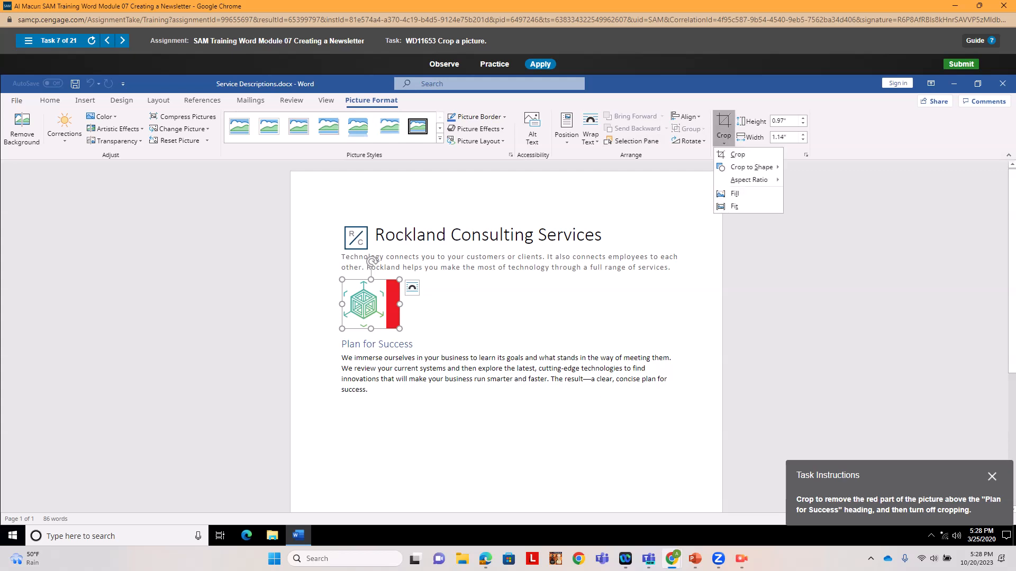
key("Return")
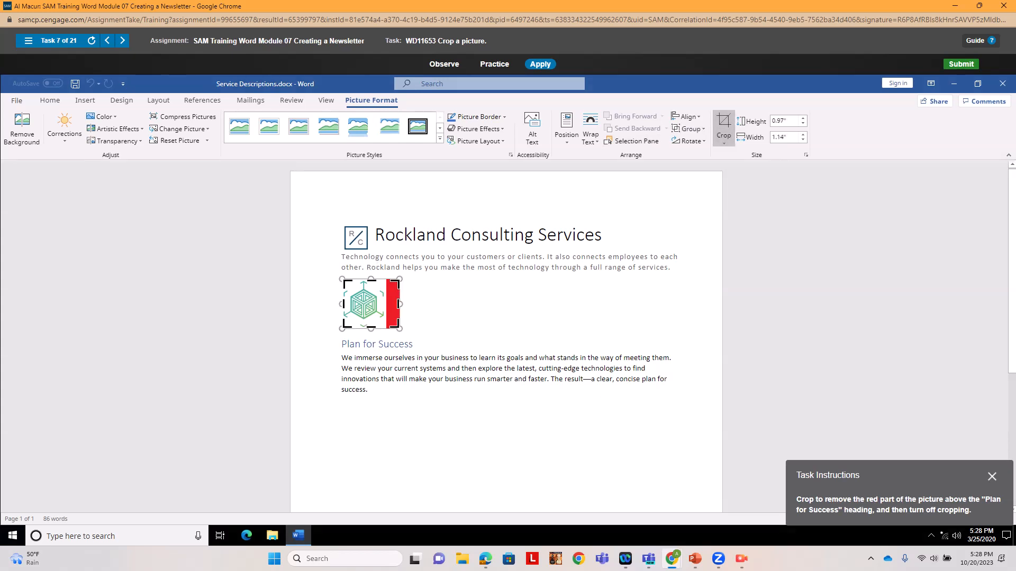
left_click_drag(400, 304, 385, 304)
key("Escape")
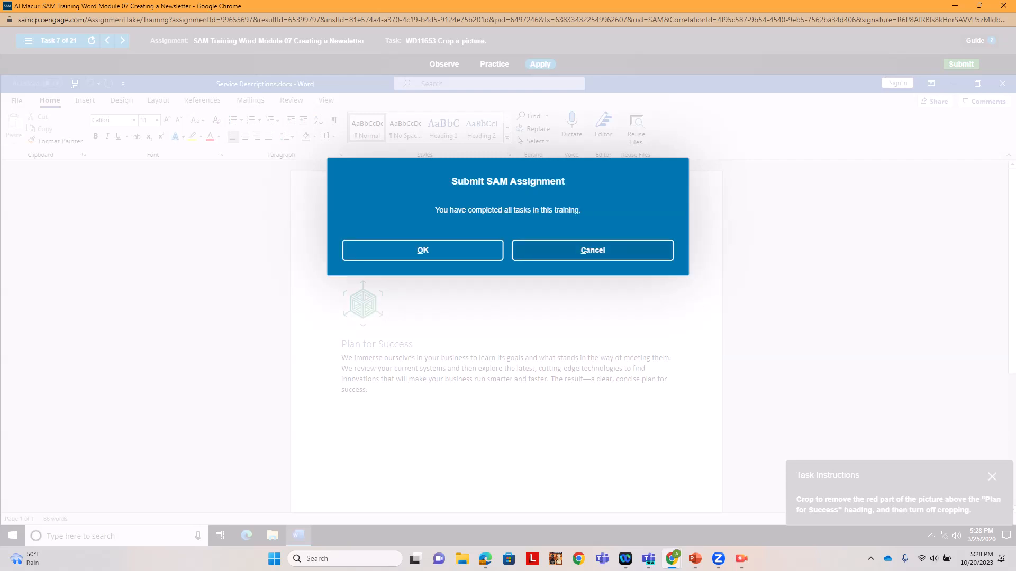
left_click(582, 257)
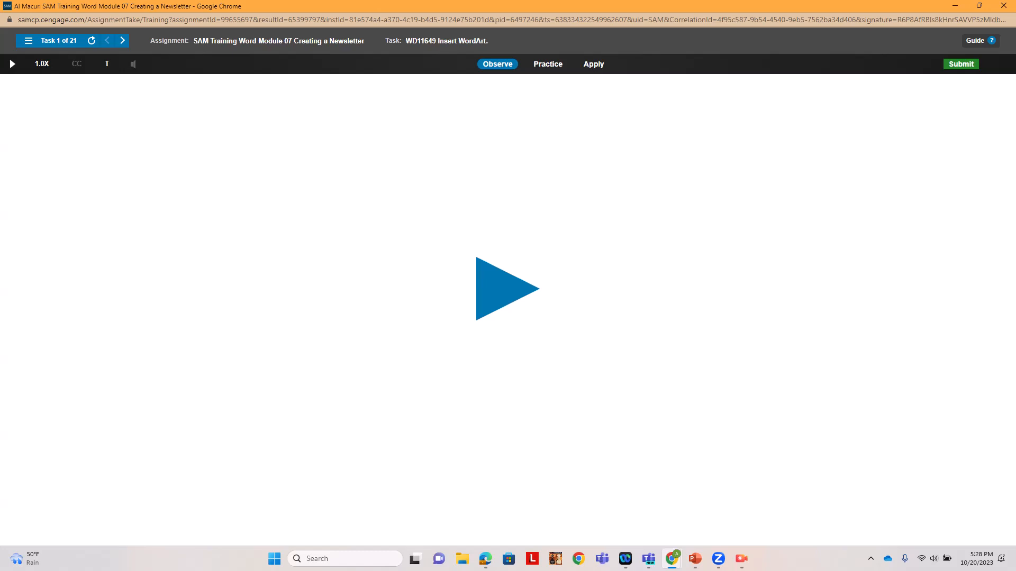
Open task 8 in Apply mode and crop the warehouse picture to the Hexagon basic shape, without submitting the assignment
left_click(28, 41)
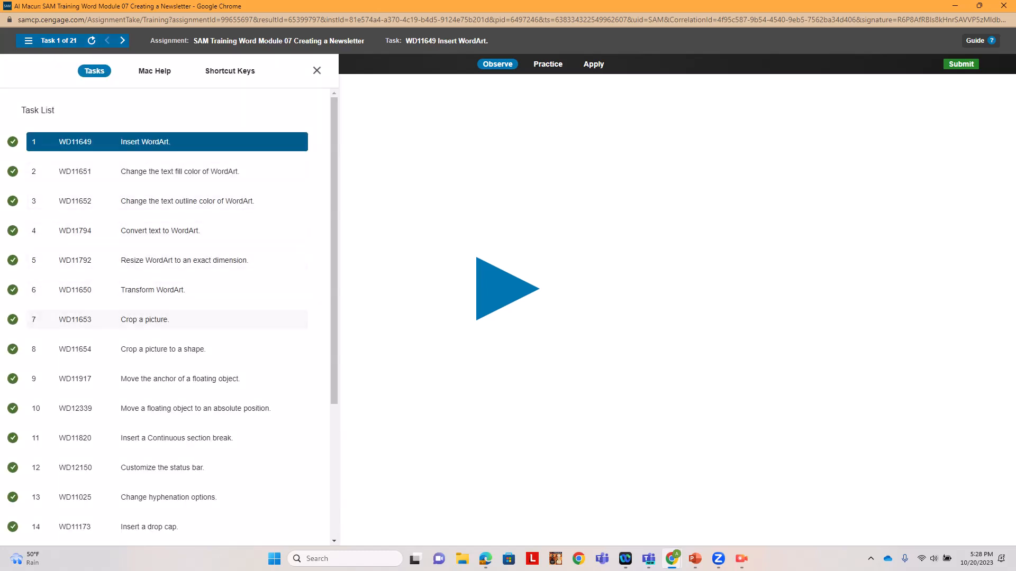
left_click(13, 349)
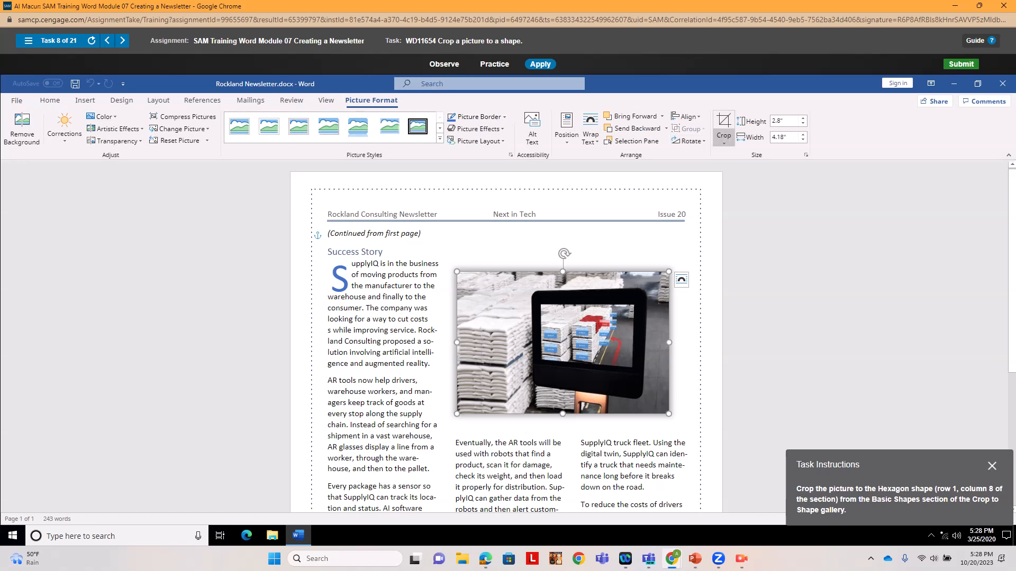
left_click(723, 138)
mouse_move(752, 167)
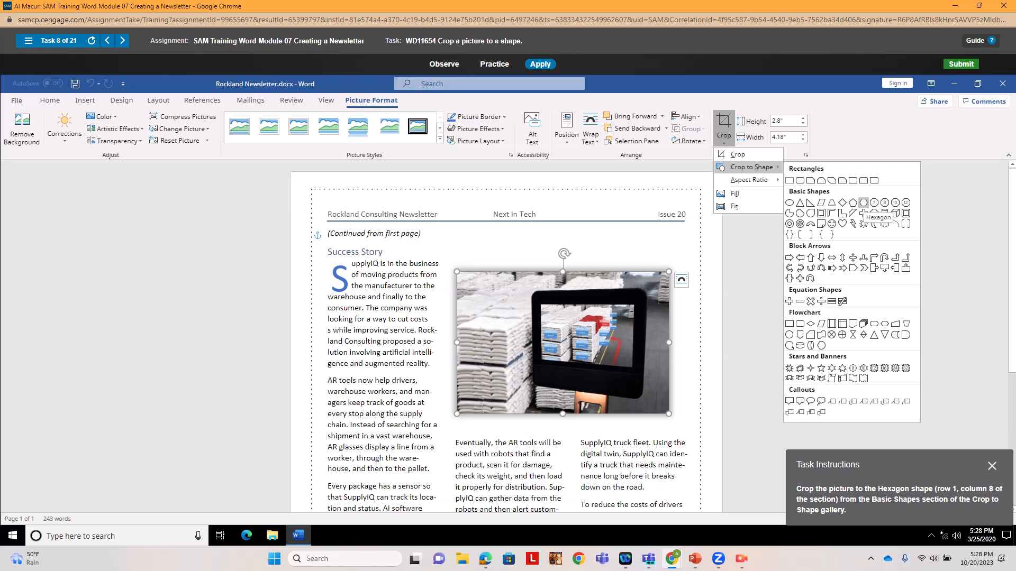
left_click(864, 203)
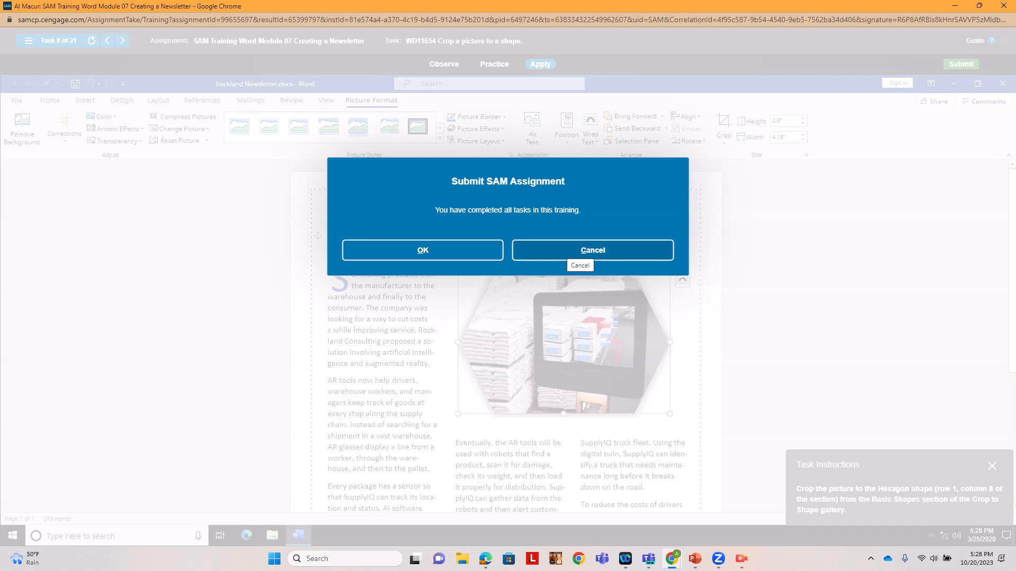
left_click(578, 255)
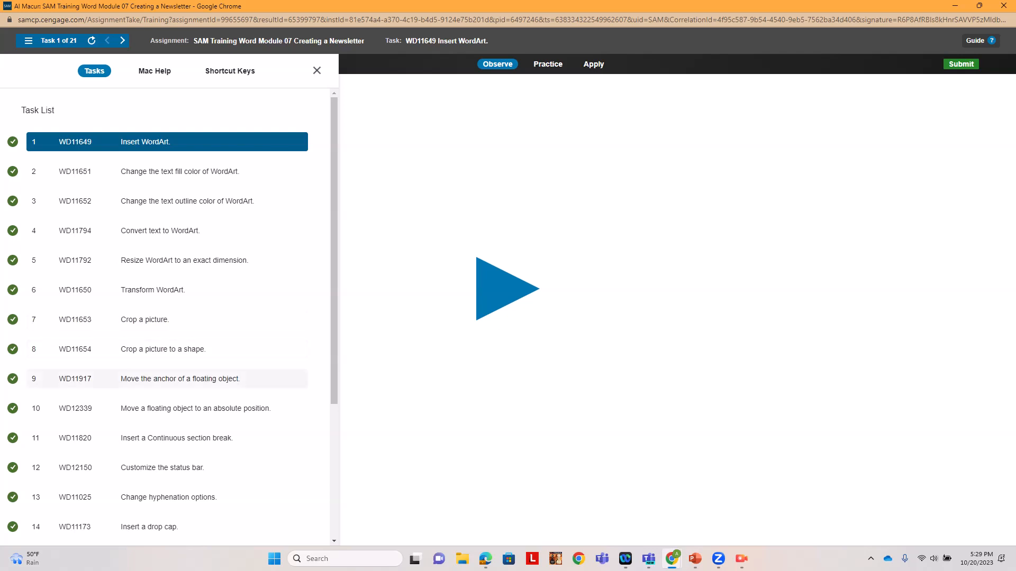
Open task 9 in Apply mode and move the blue text shape's anchor to the paragraph beginning "In a similar way"
left_click(13, 378)
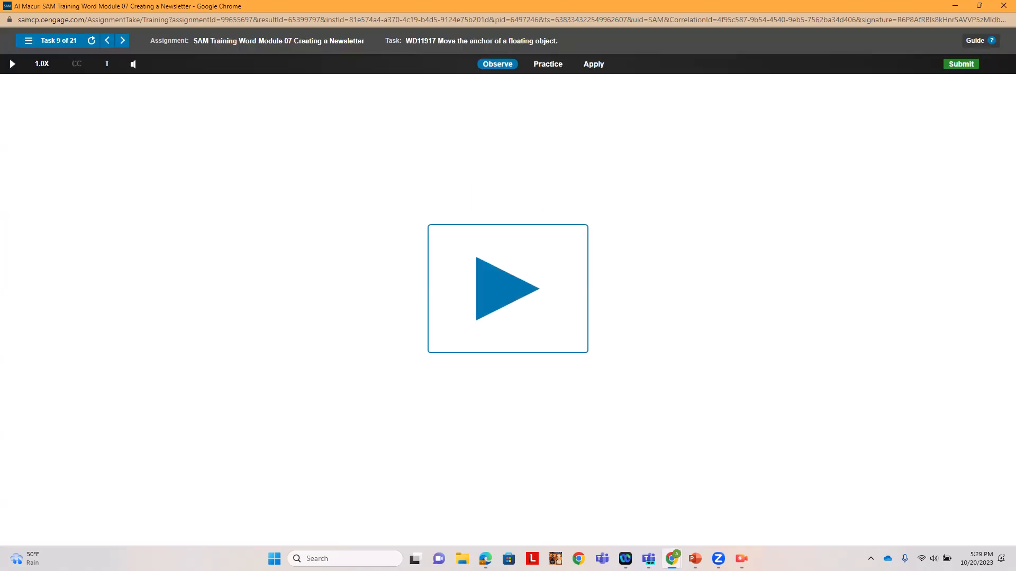
left_click(593, 64)
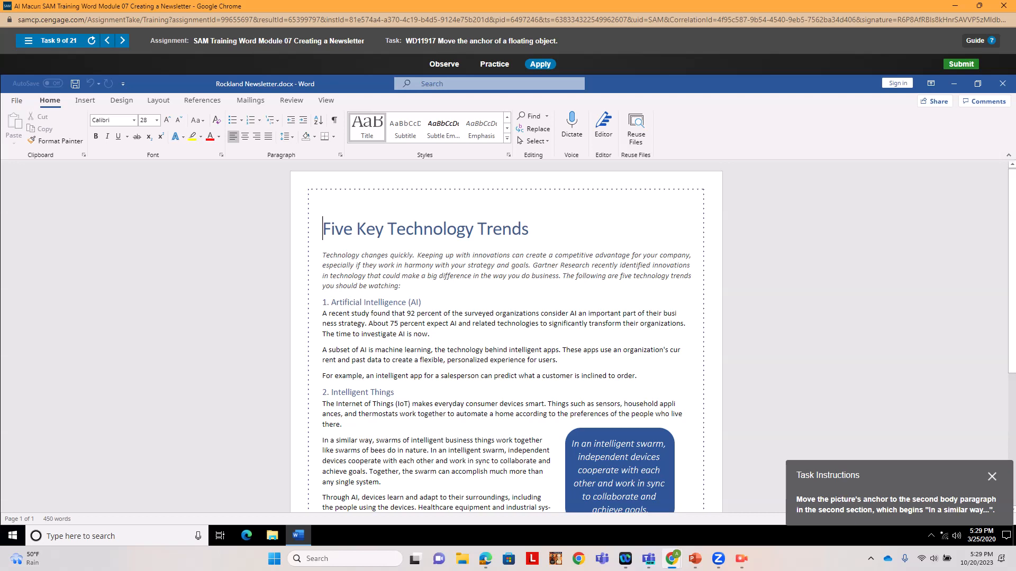
left_click(630, 470)
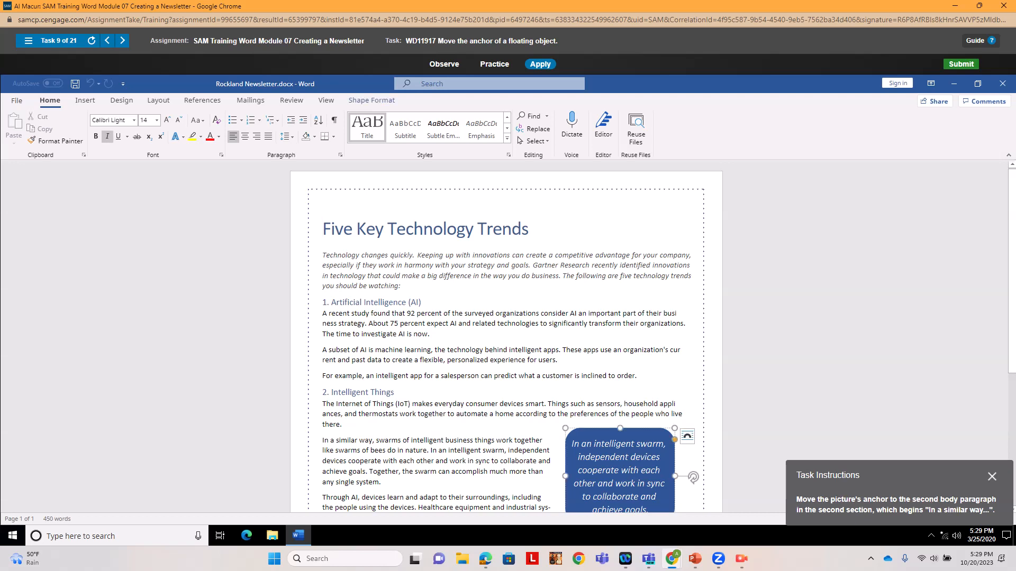
left_click(598, 429)
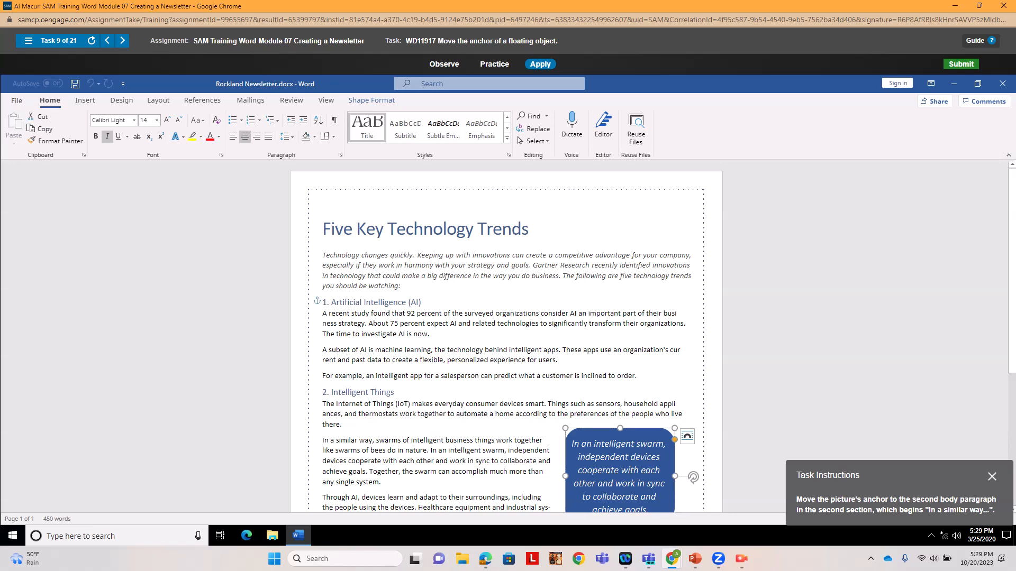
left_click_drag(316, 301, 317, 441)
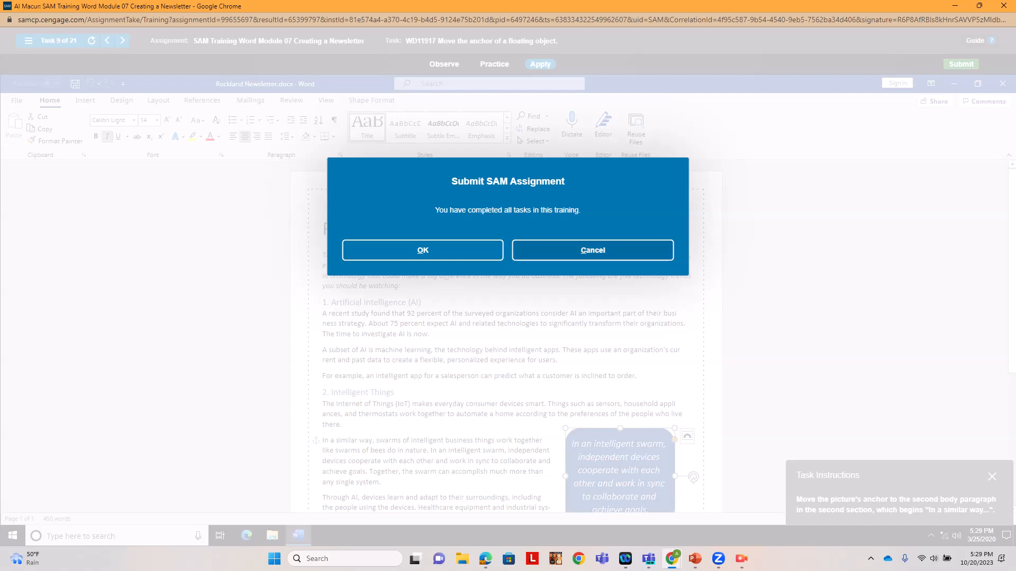
Decline submitting the assignment and open task 10, "Move a floating object to an absolute position", in Apply mode
left_click(593, 250)
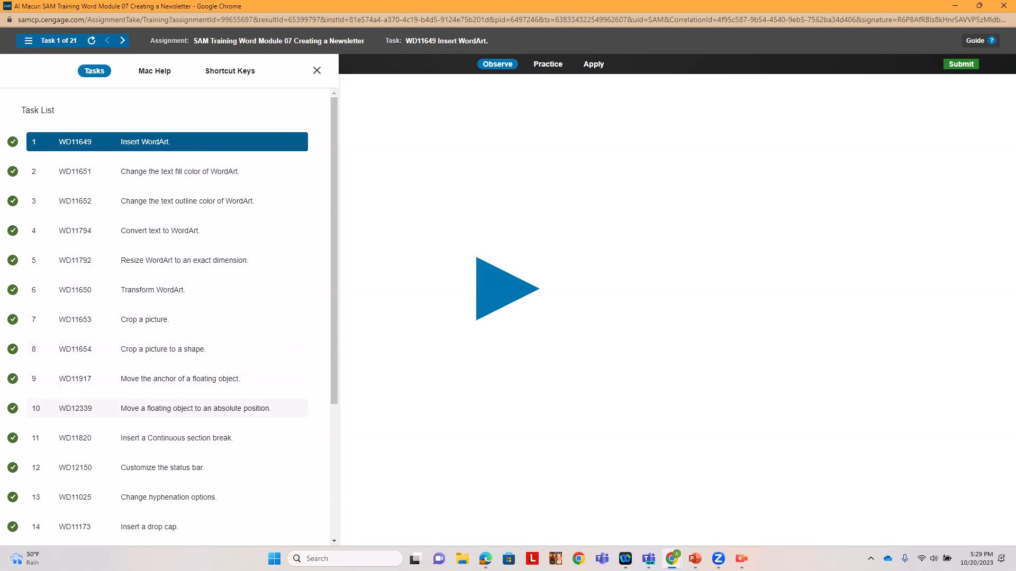
left_click(196, 409)
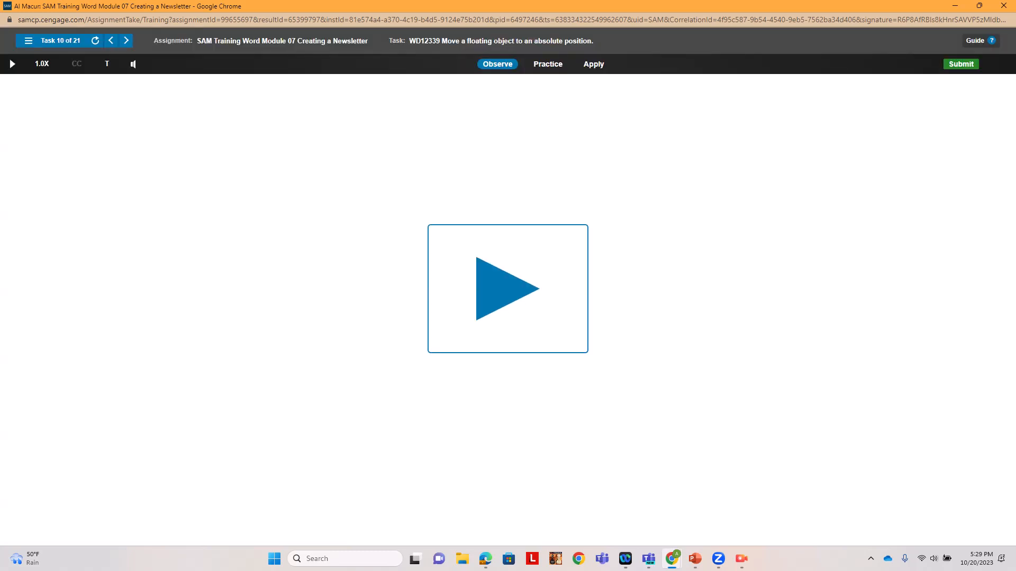
left_click(593, 64)
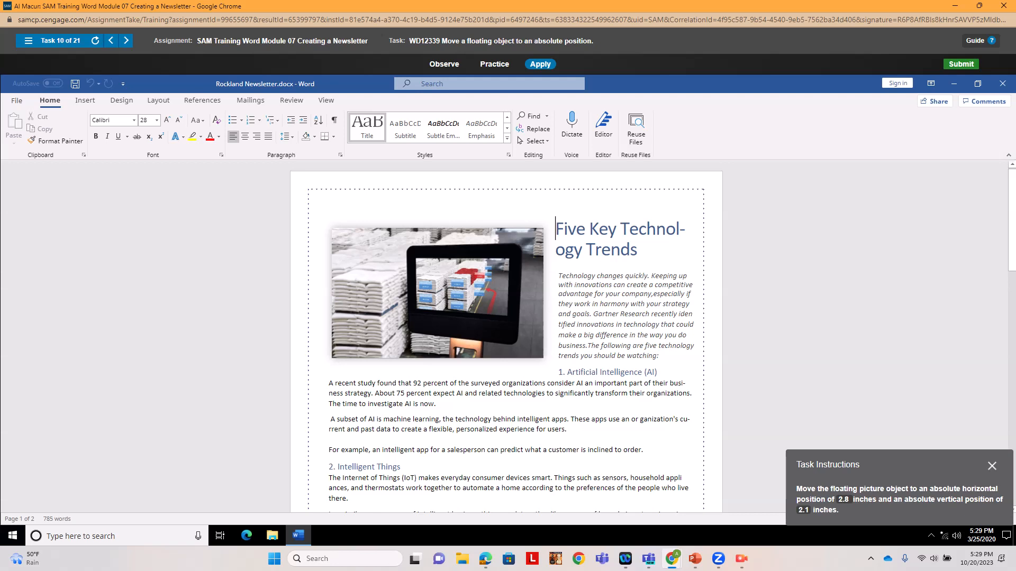
Move the warehouse picture to an absolute horizontal position of 2.8 inches and vertical position of 2.1 inches, without submitting the assignment
left_click(437, 294)
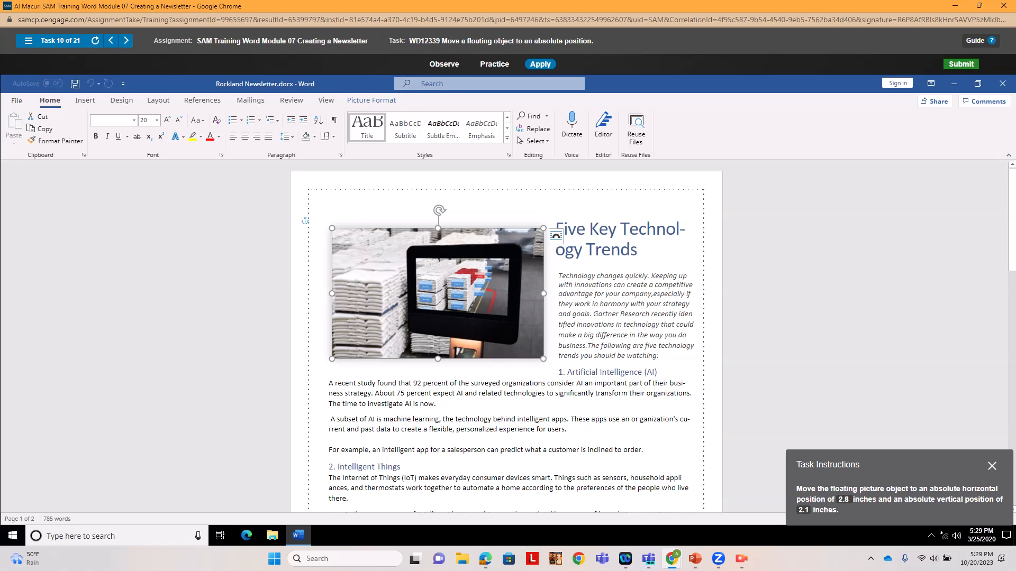
left_click(371, 100)
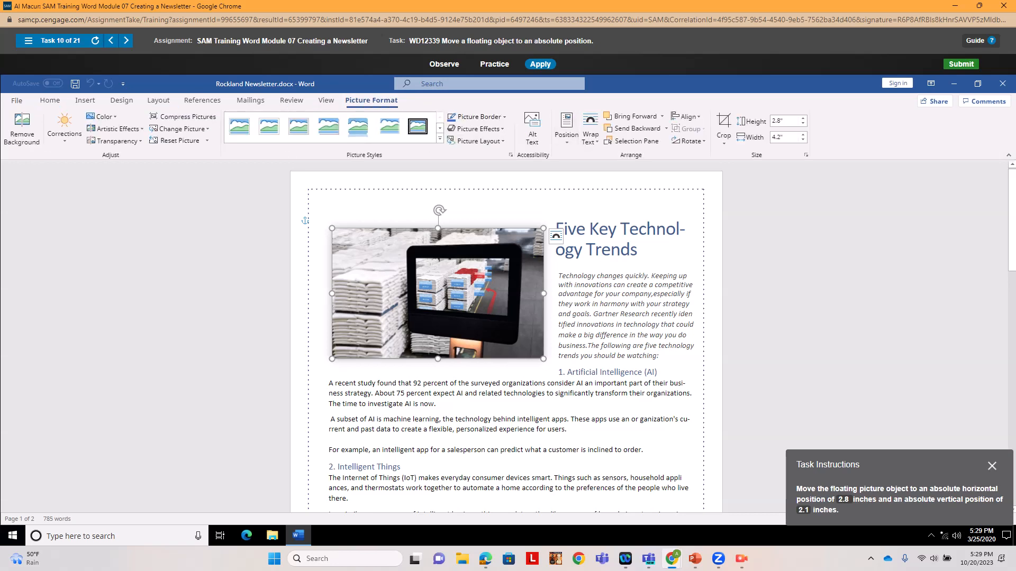
left_click(566, 127)
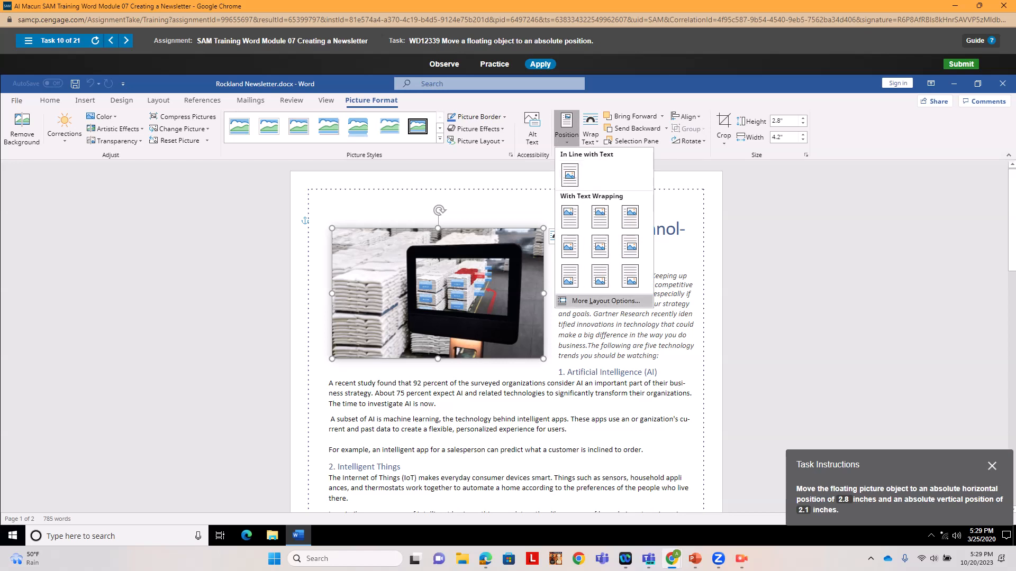
left_click(608, 300)
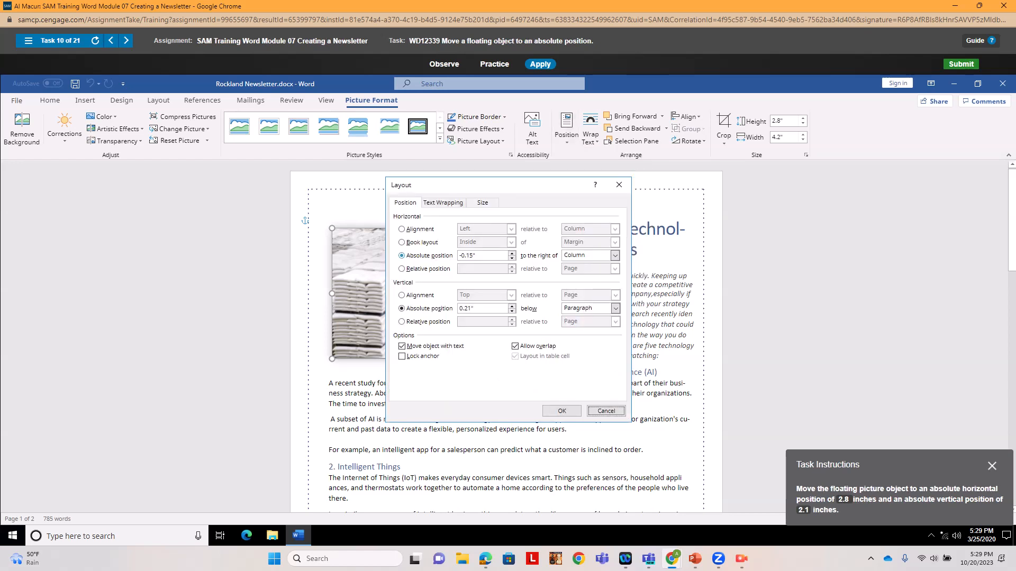
left_click(466, 256)
key("ctrl+a")
type("2.8")
key("ctrl+a")
type("2.1")
key("Return")
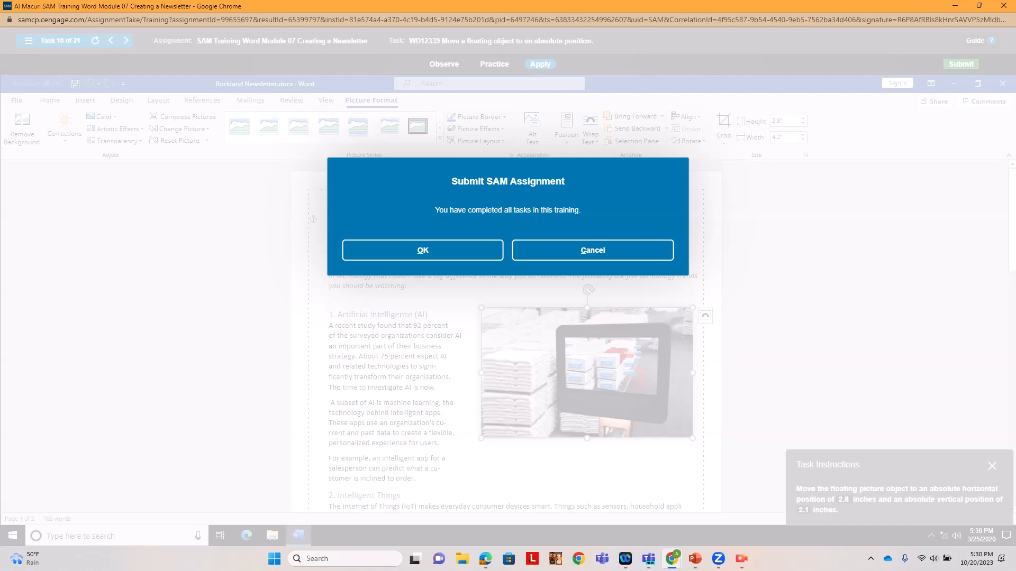
left_click(592, 250)
Open task 11 in Apply mode and insert a Continuous section break before the "Plan for Success" heading, without submitting the assignment
left_click(53, 40)
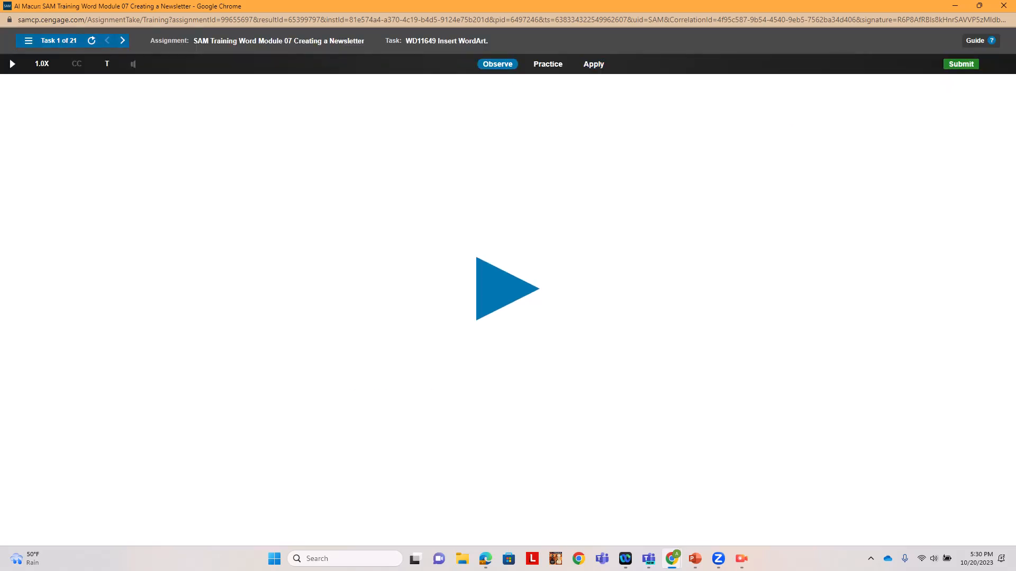
left_click(174, 438)
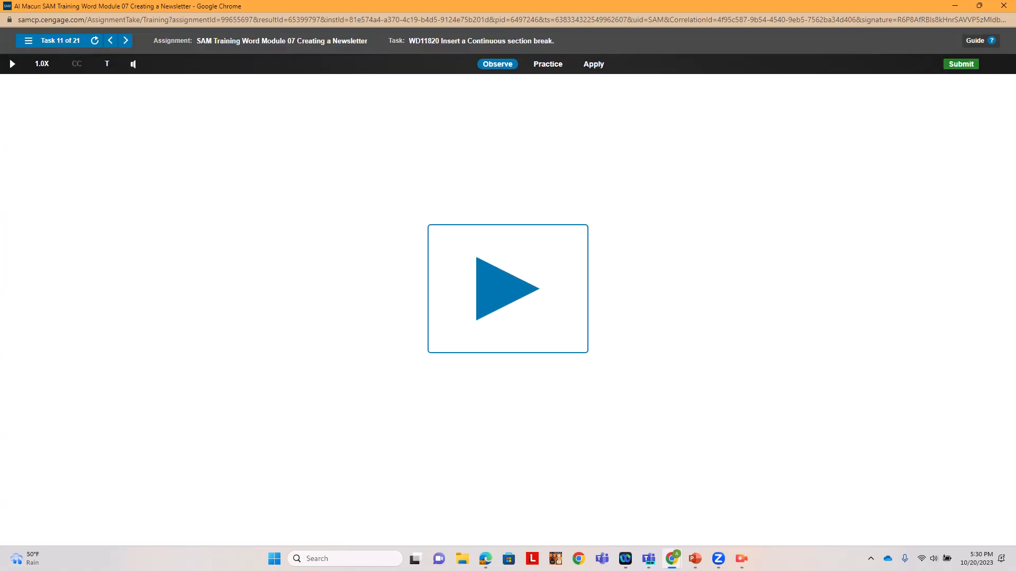
left_click(593, 64)
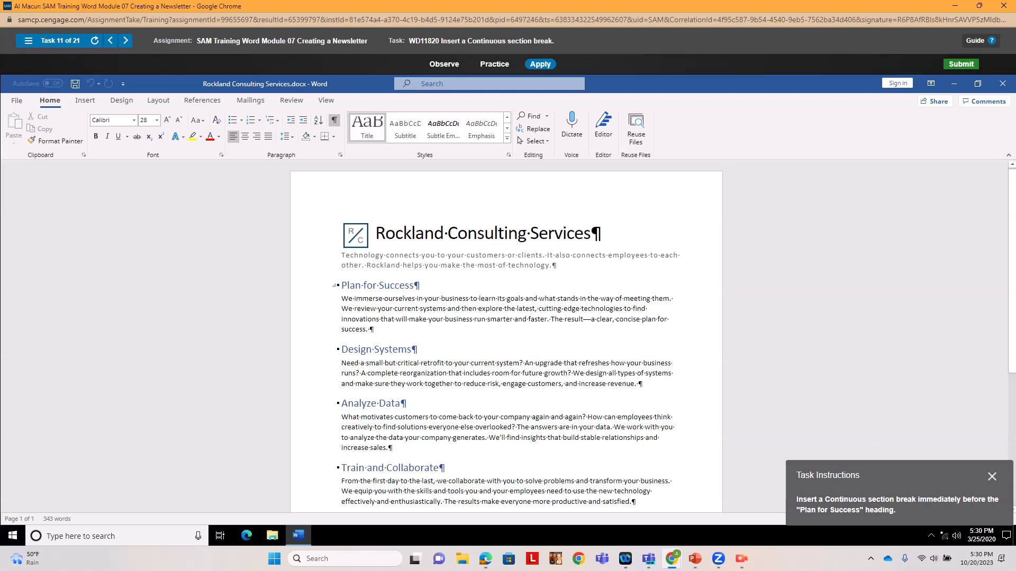
left_click(342, 285)
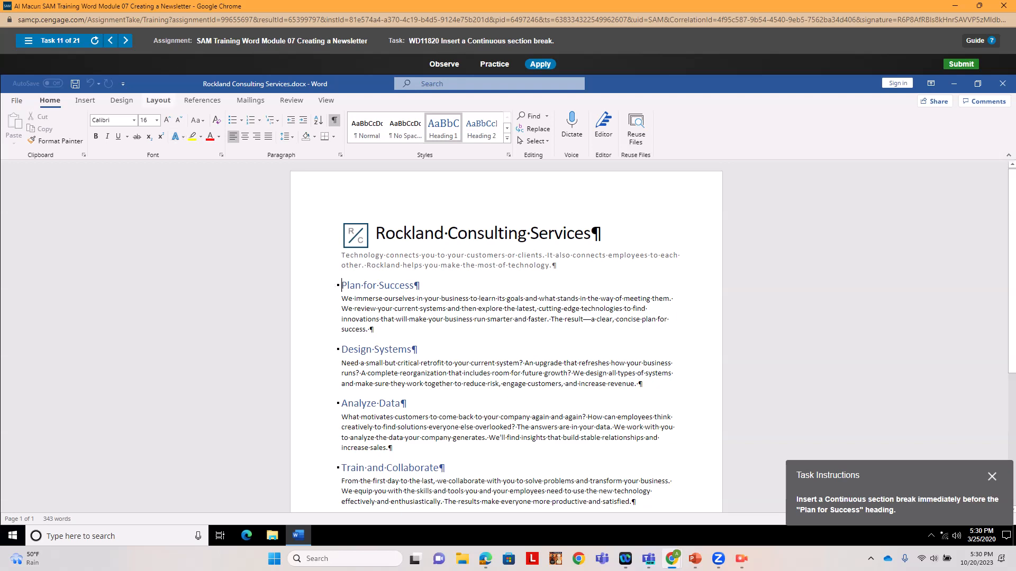
left_click(158, 100)
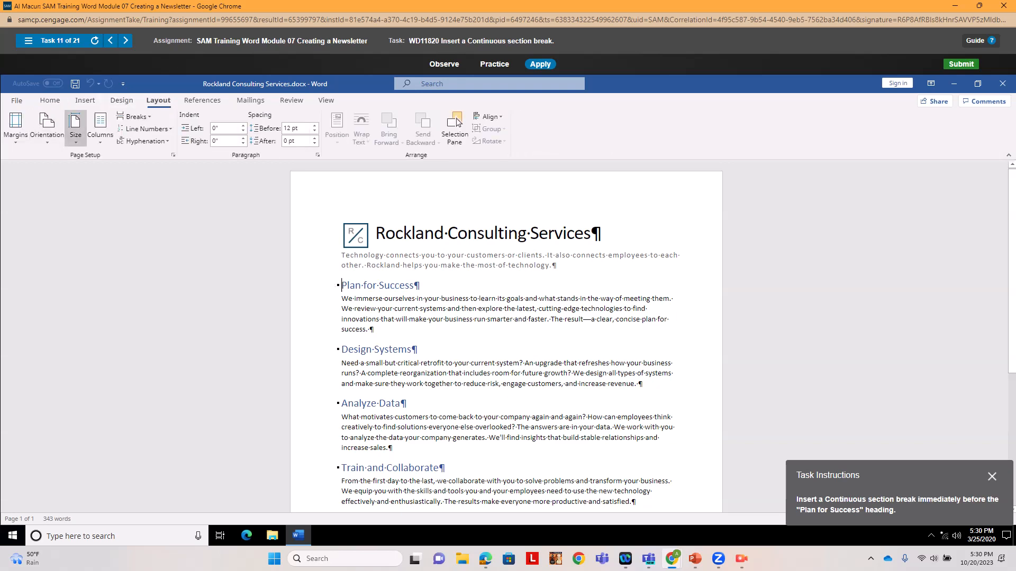
left_click(134, 117)
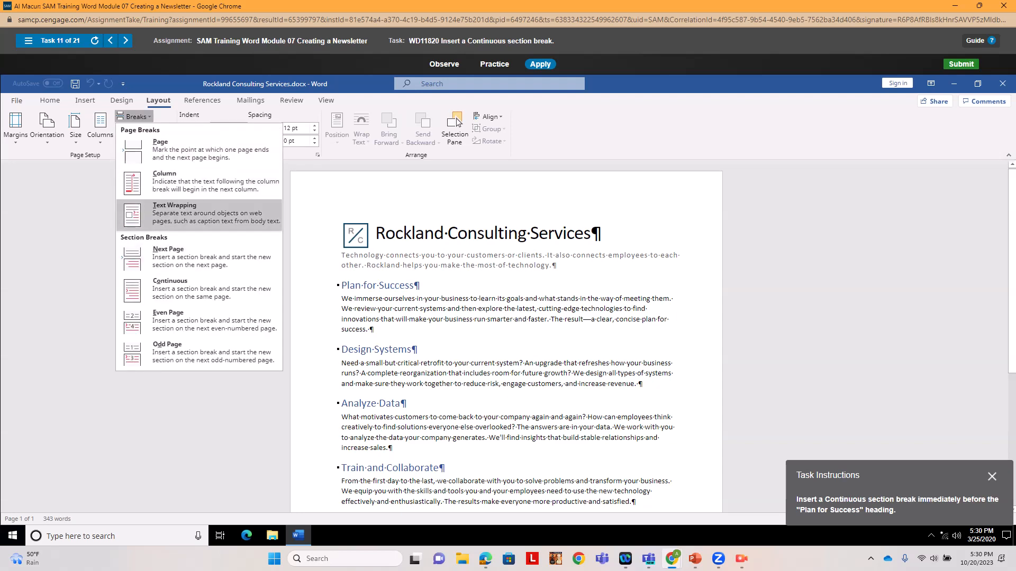
left_click(175, 289)
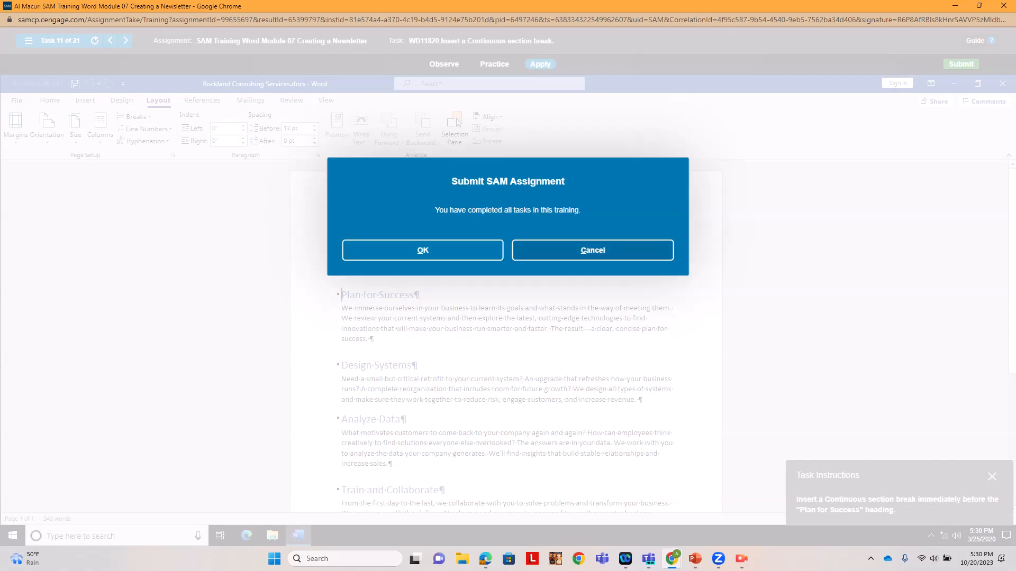
left_click(574, 253)
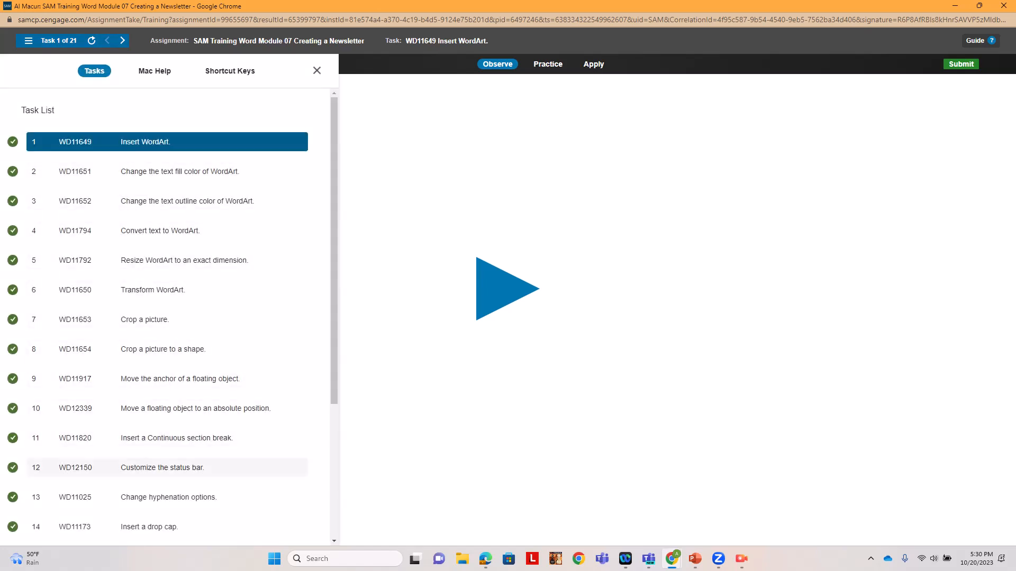
Open task 12 in Apply mode and customize the status bar to display the Section, without submitting the assignment
left_click(21, 468)
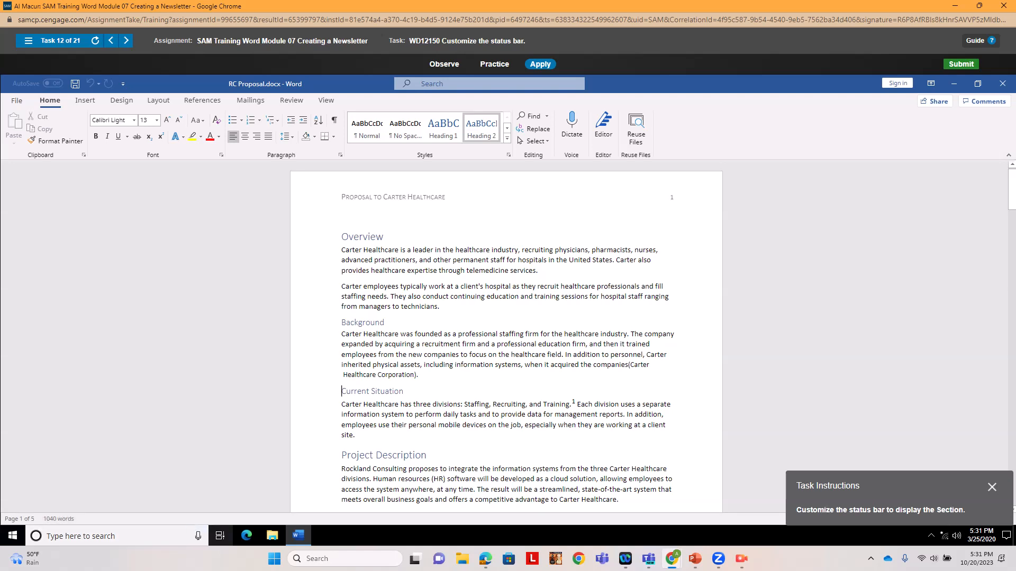
right_click(497, 519)
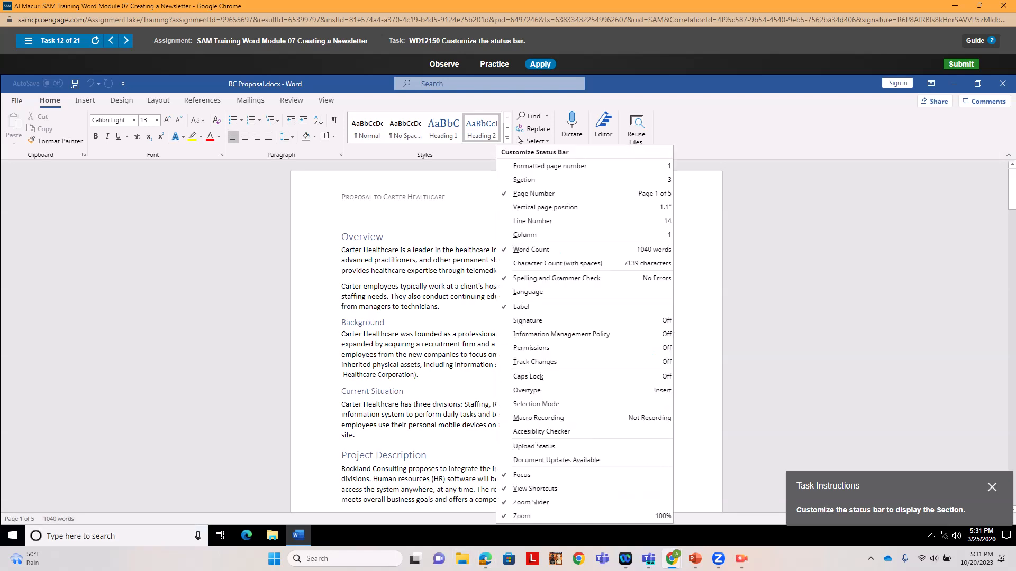
left_click(524, 179)
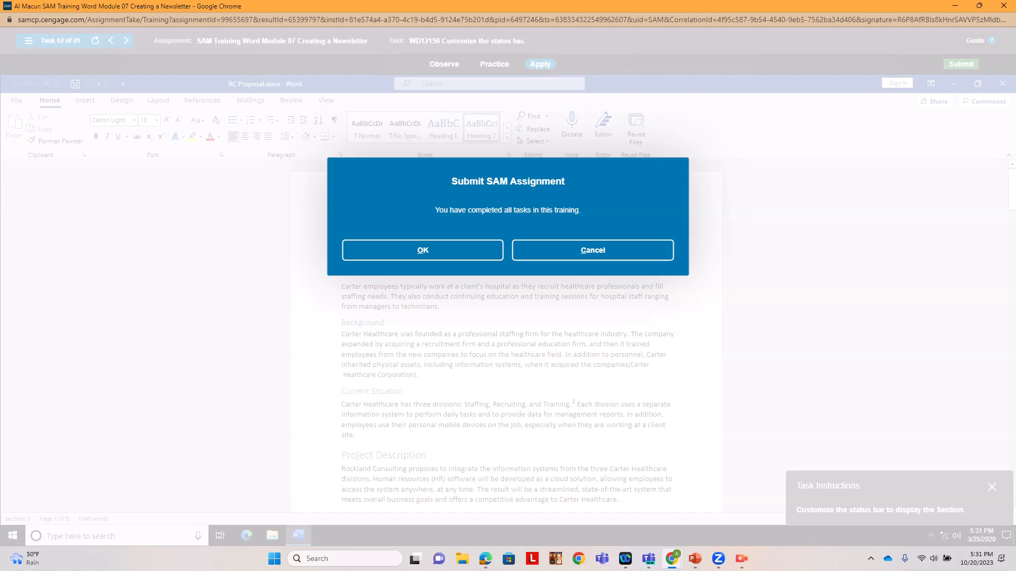
left_click(593, 250)
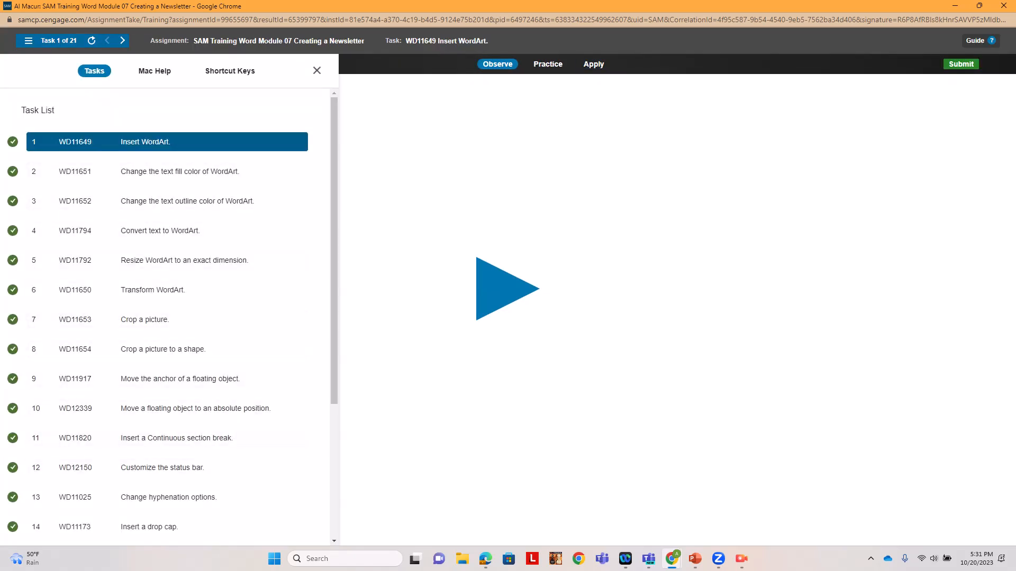
Open task 13 in Apply mode and turn on automatic hyphenation in the newsletter
left_click(169, 497)
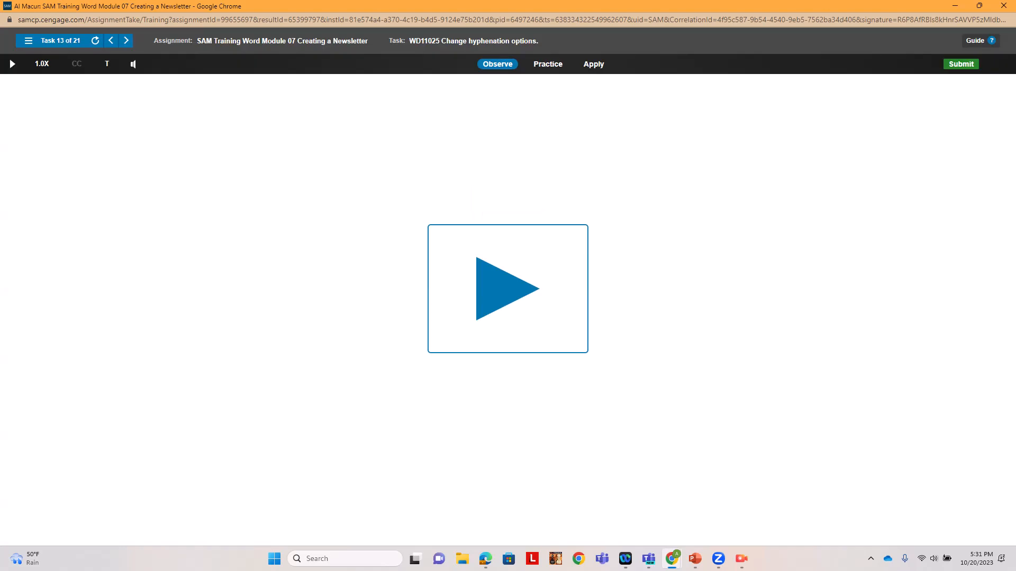
left_click(594, 64)
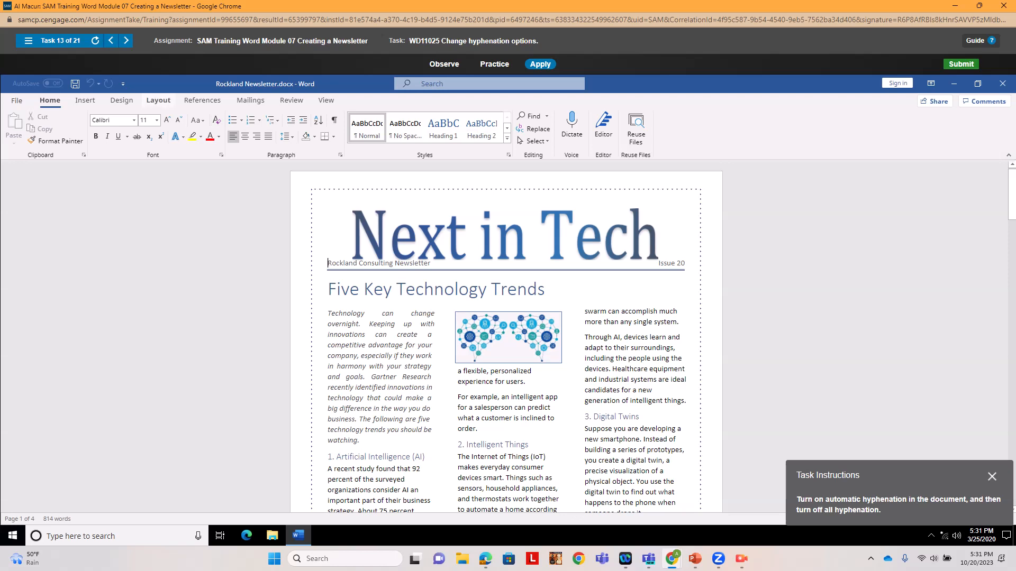
left_click(159, 100)
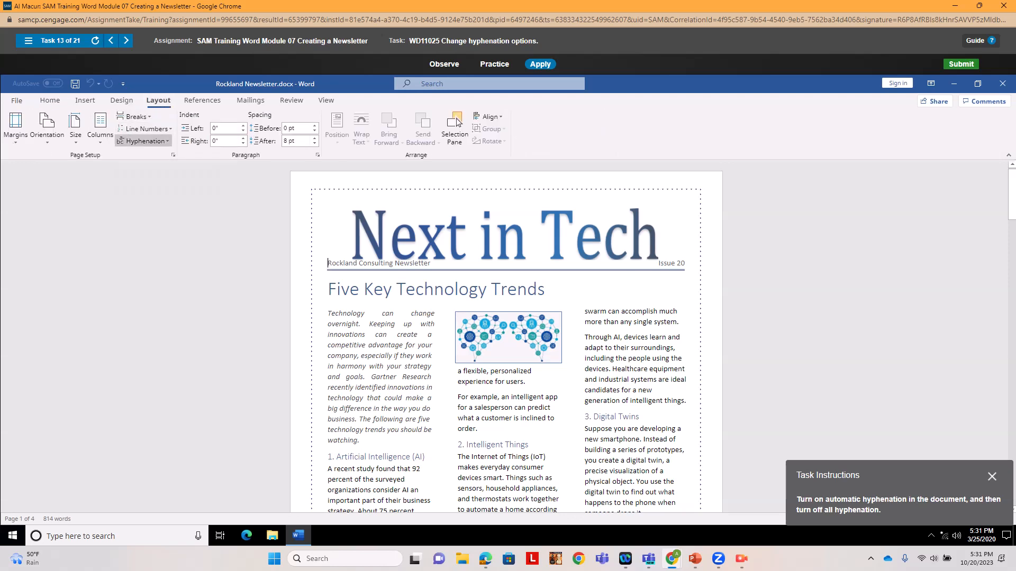
left_click(142, 141)
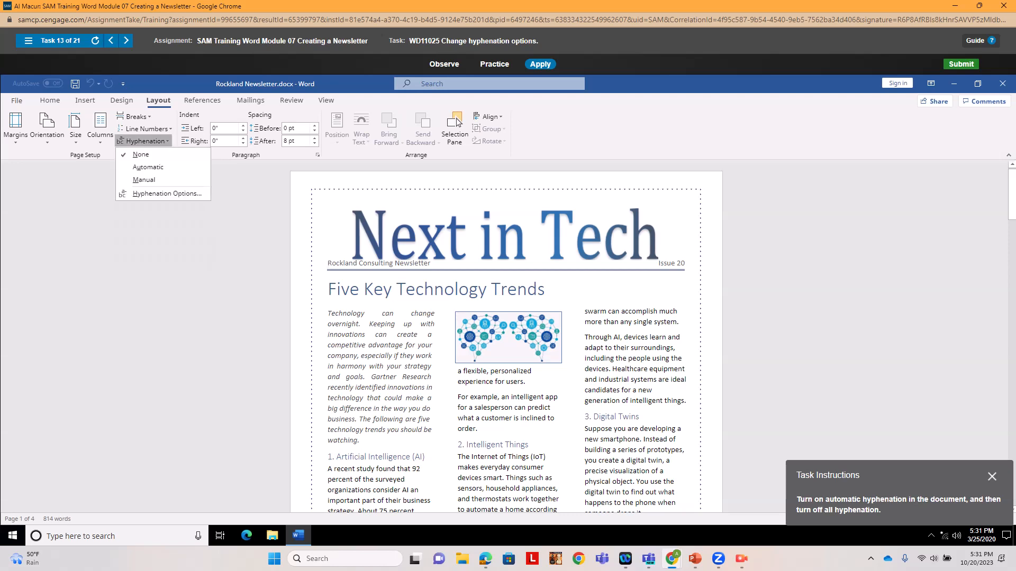
left_click(148, 167)
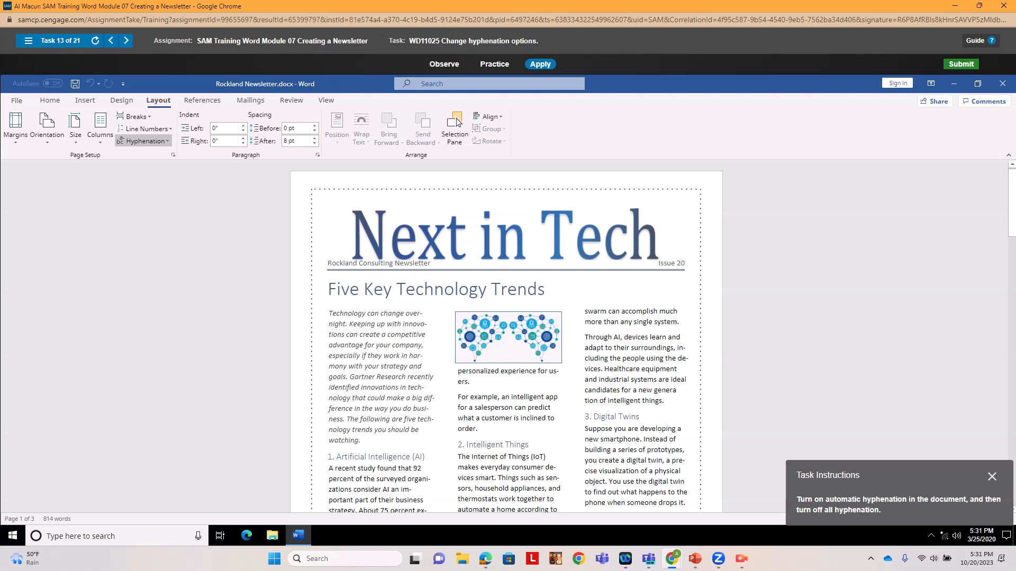
Set the newsletter's hyphenation to None and decline submitting the assignment
left_click(143, 141)
left_click(136, 153)
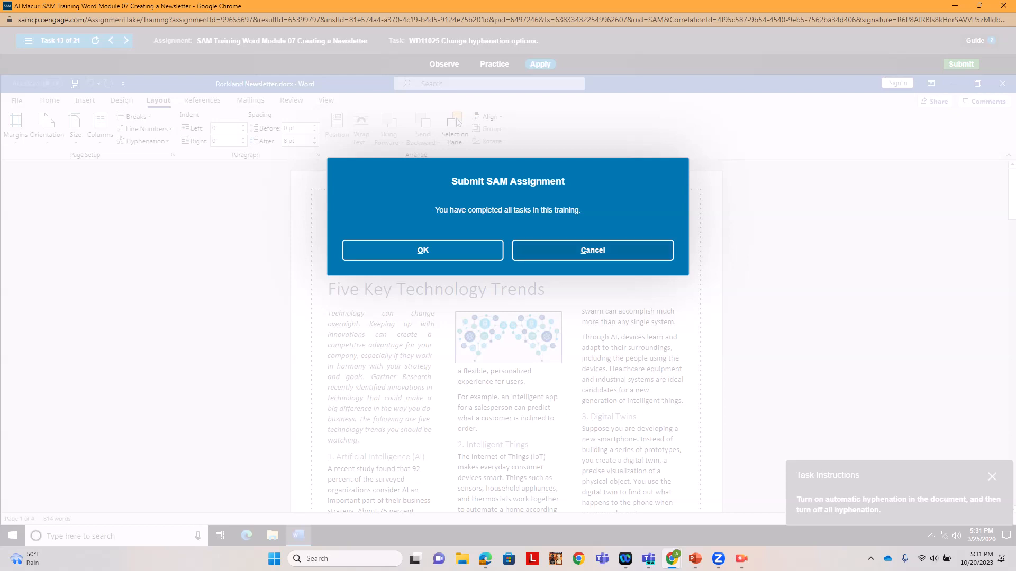
key("Return")
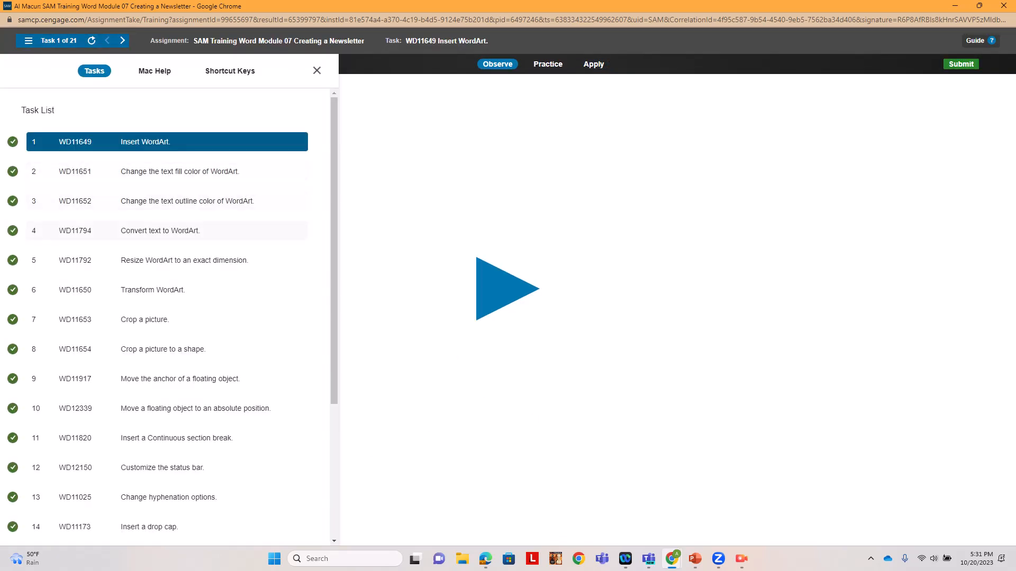
Open task 14 in Apply mode and apply a Dropped drop cap to the "T" in "Technology", without submitting the assignment
scroll(164, 317, "down", 1)
left_click(149, 474)
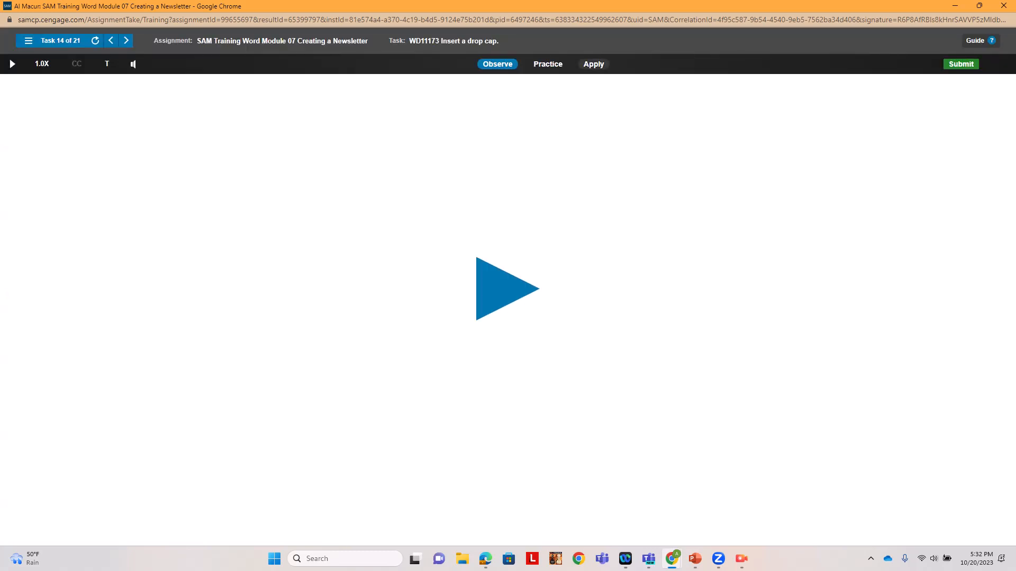
left_click(594, 64)
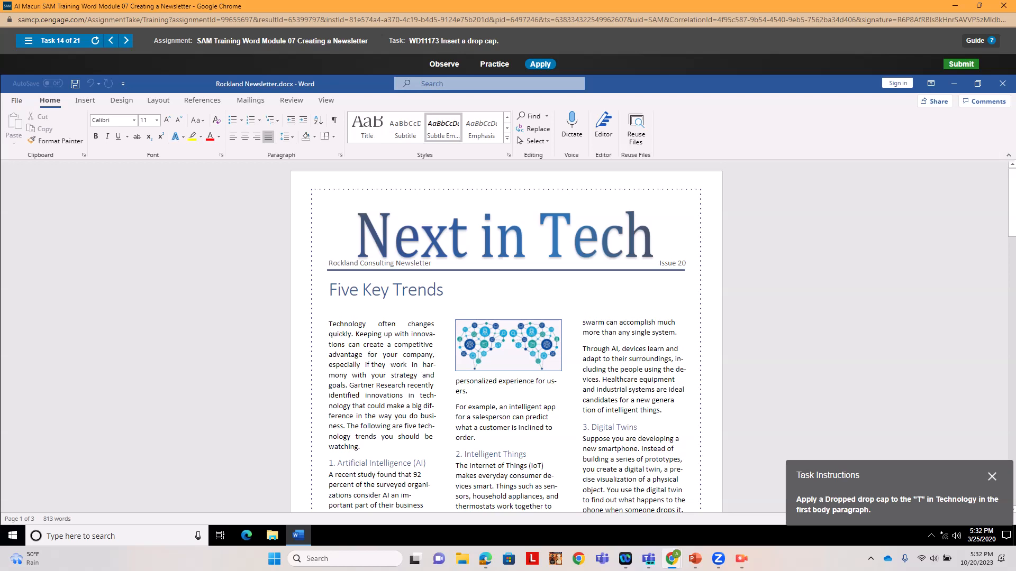
left_click(85, 100)
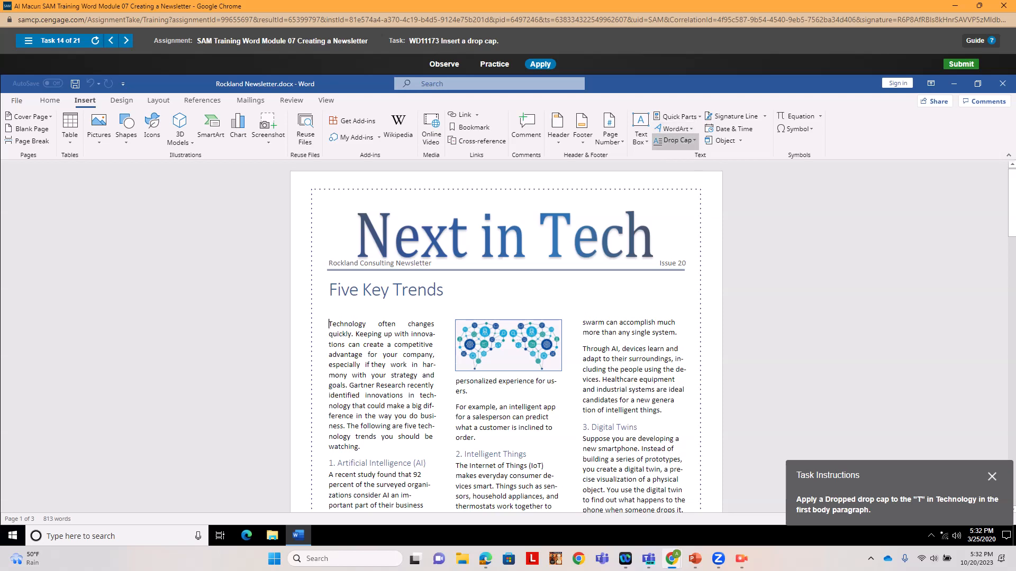
left_click(677, 141)
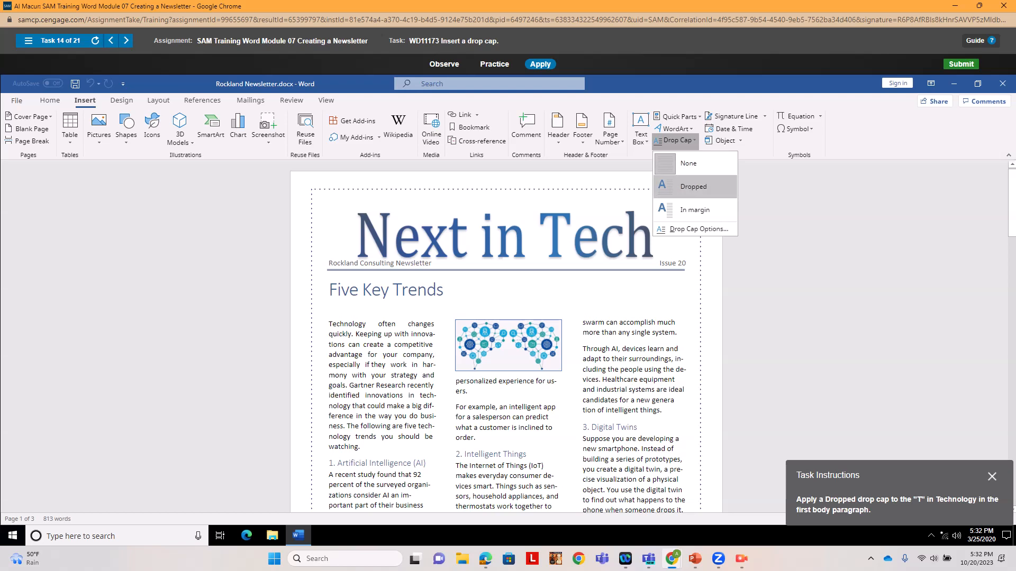
left_click(693, 186)
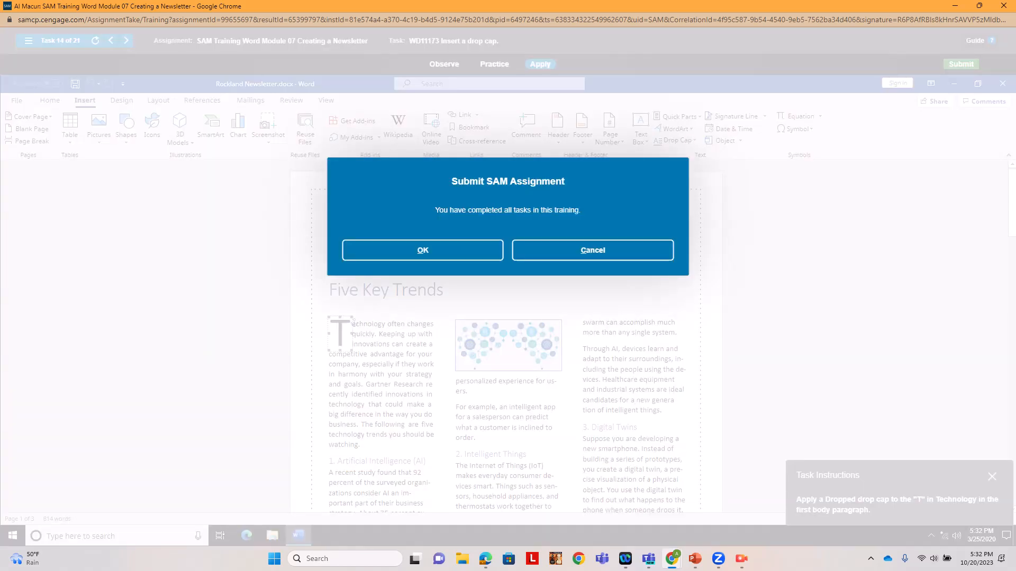
left_click(593, 250)
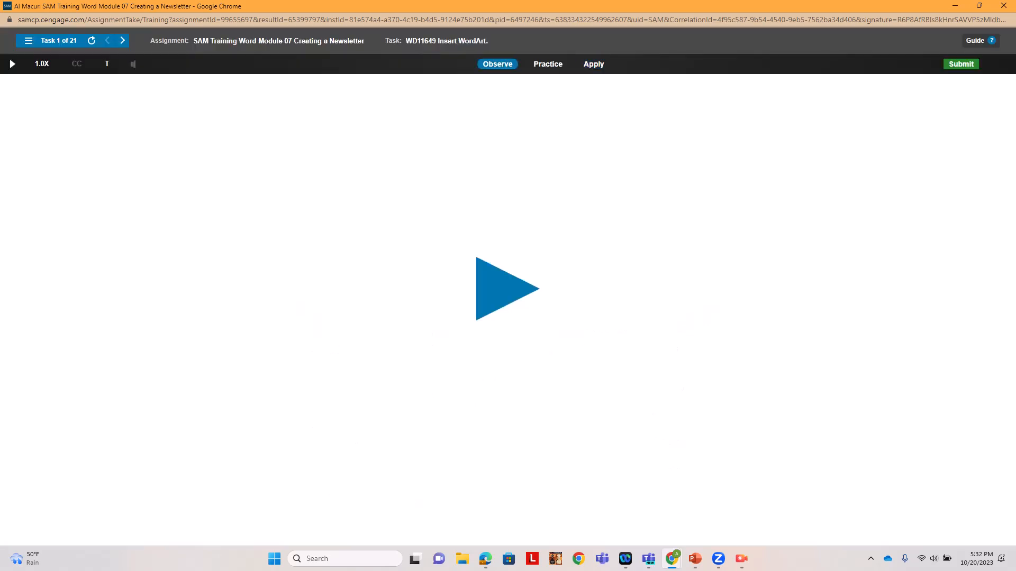
Open task 15, "Insert a column break", from the training's task list
left_click(31, 41)
scroll(223, 321, "down", 3)
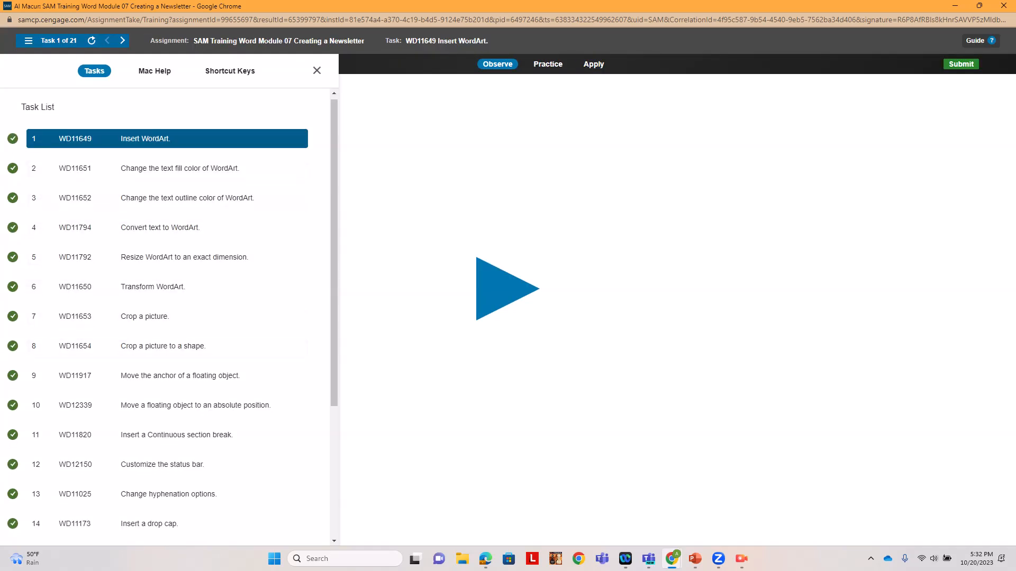
scroll(21, 358, "down", 1)
left_click(21, 359)
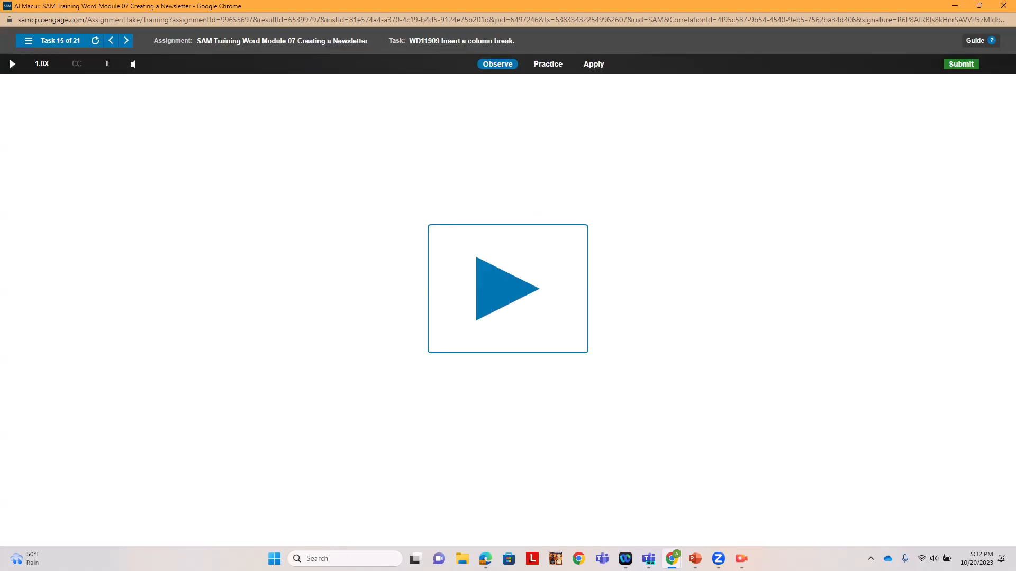
Open task 15 in Apply mode and insert a column break before the "Eventually, the AR tools" paragraph, without submitting the assignment
left_click(593, 64)
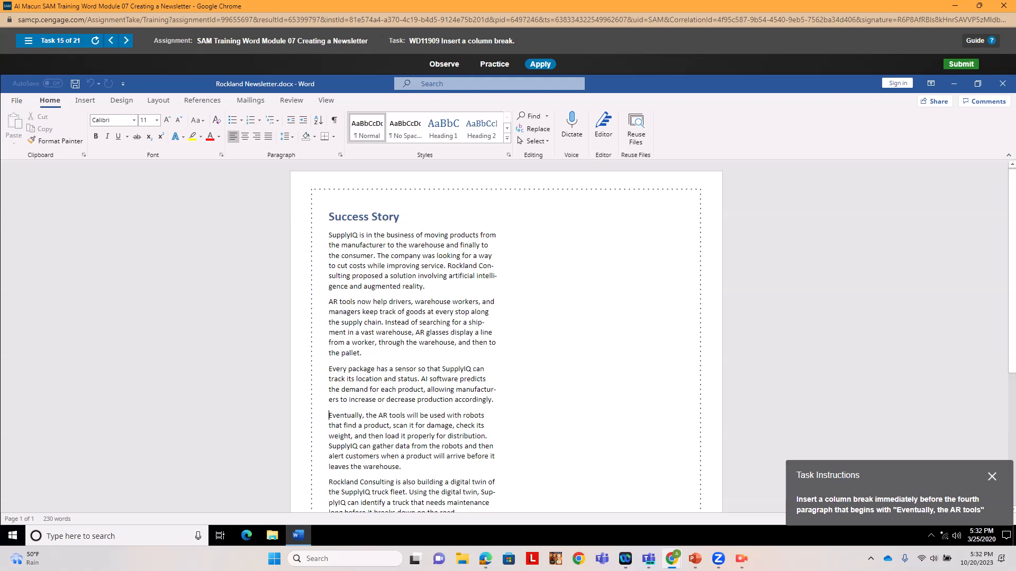
left_click(85, 100)
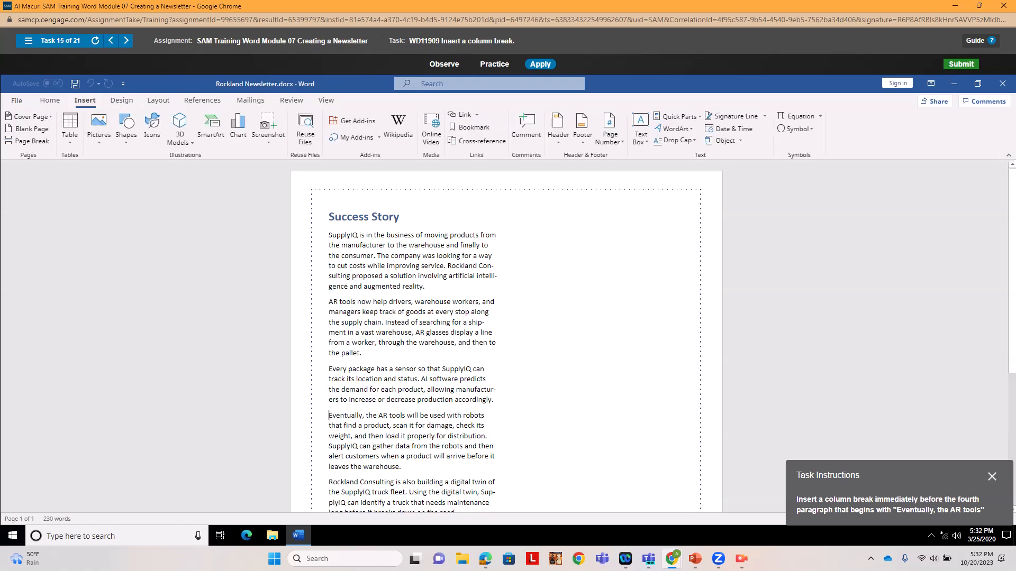
left_click(159, 100)
left_click(133, 117)
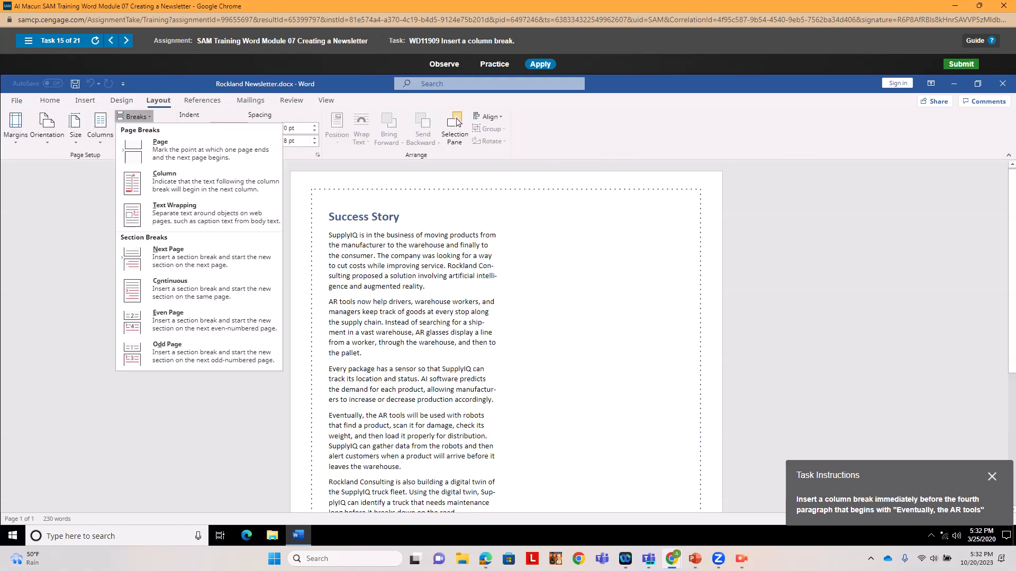
left_click(175, 181)
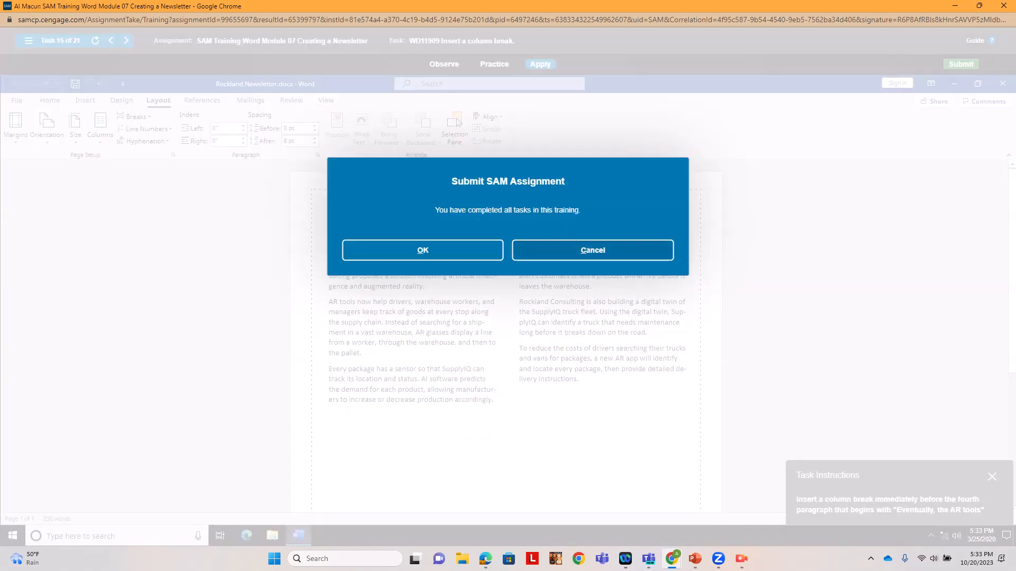
left_click(592, 250)
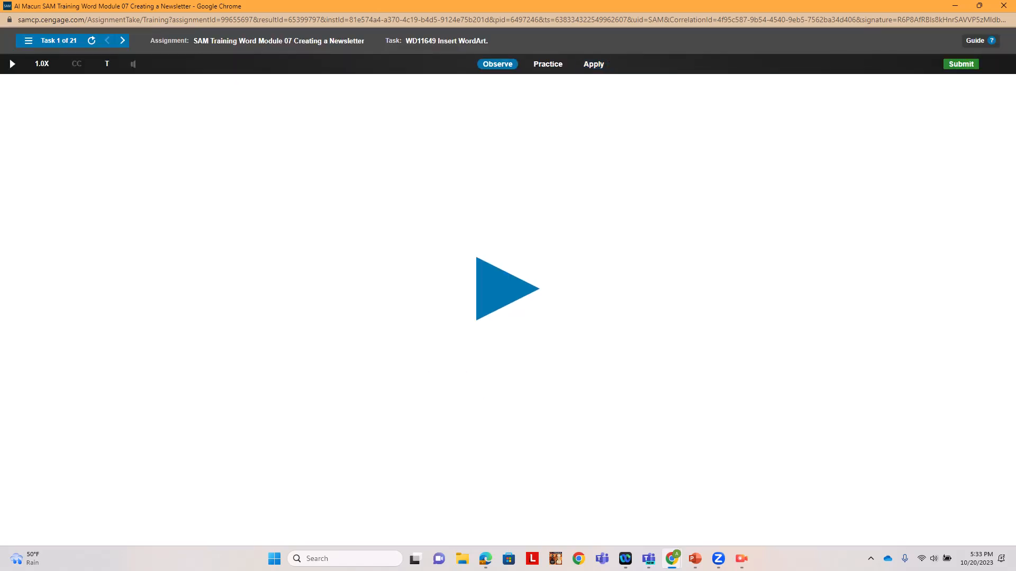
Open task 16, "Insert text as an object from a file", from the training's task list in Apply mode
left_click(47, 41)
scroll(180, 266, "down", 4)
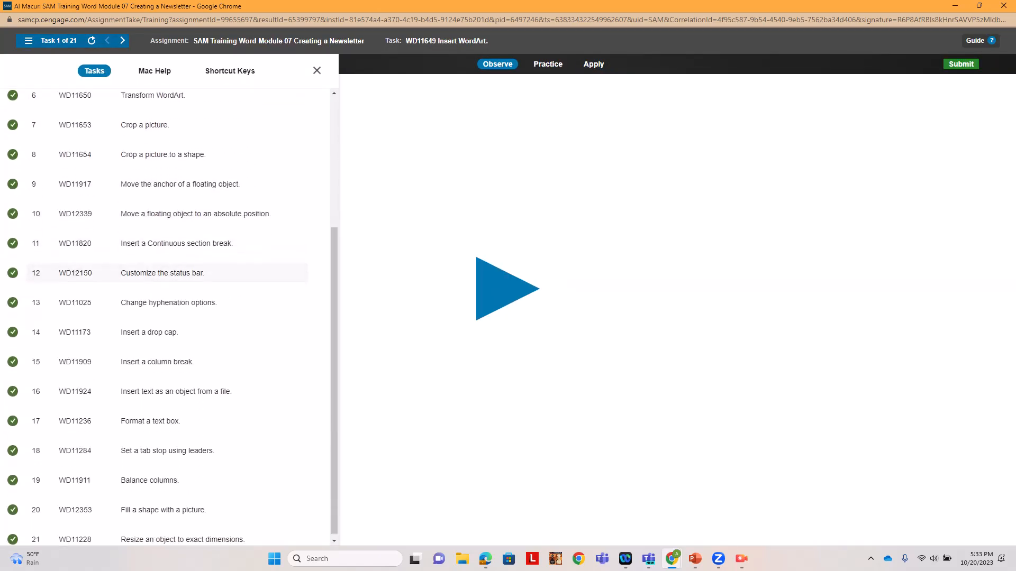
left_click(158, 392)
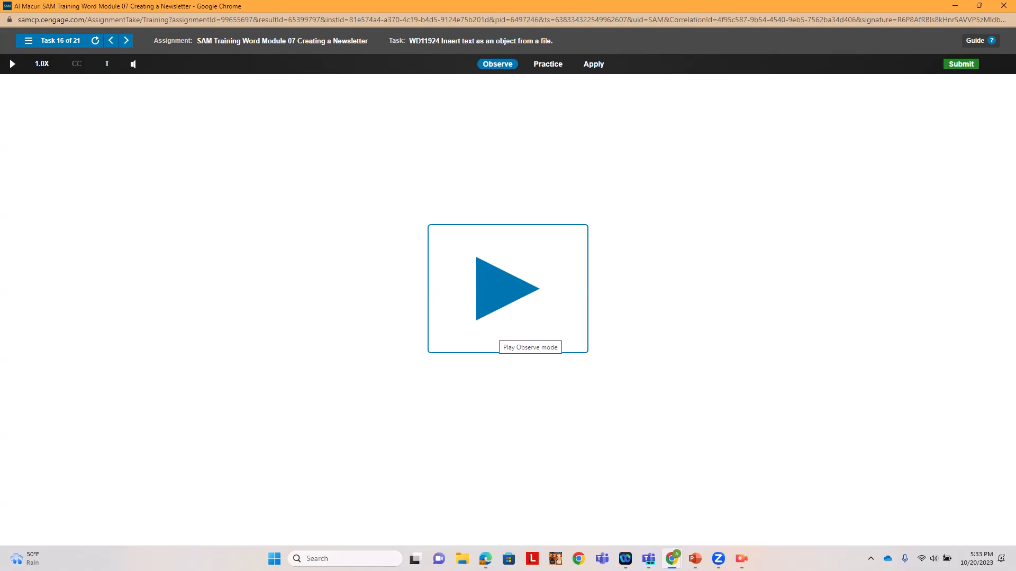
left_click(495, 329)
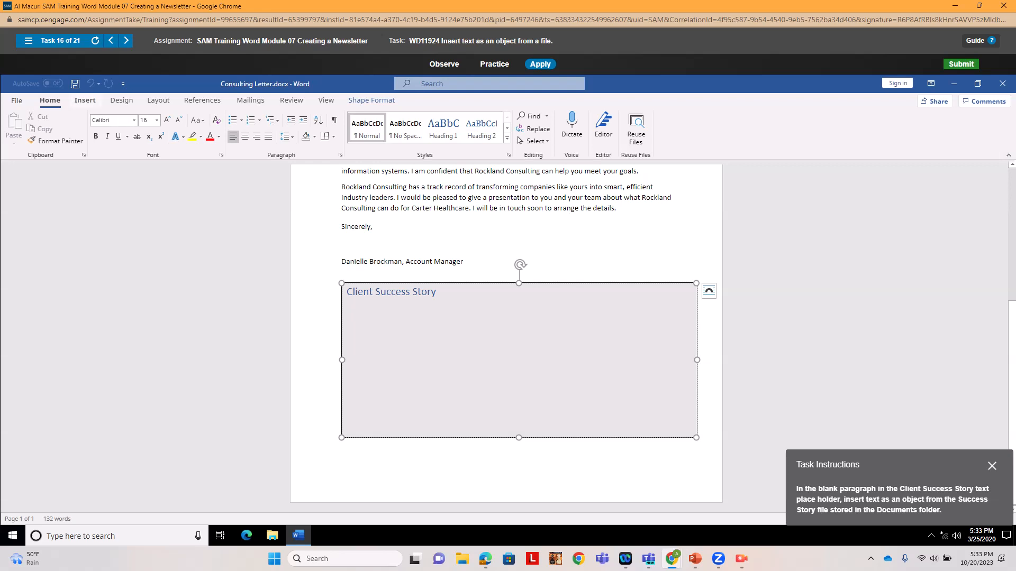
Insert the text of Success Story.docx into the Client Success Story text box and decline submitting the assignment
left_click(84, 100)
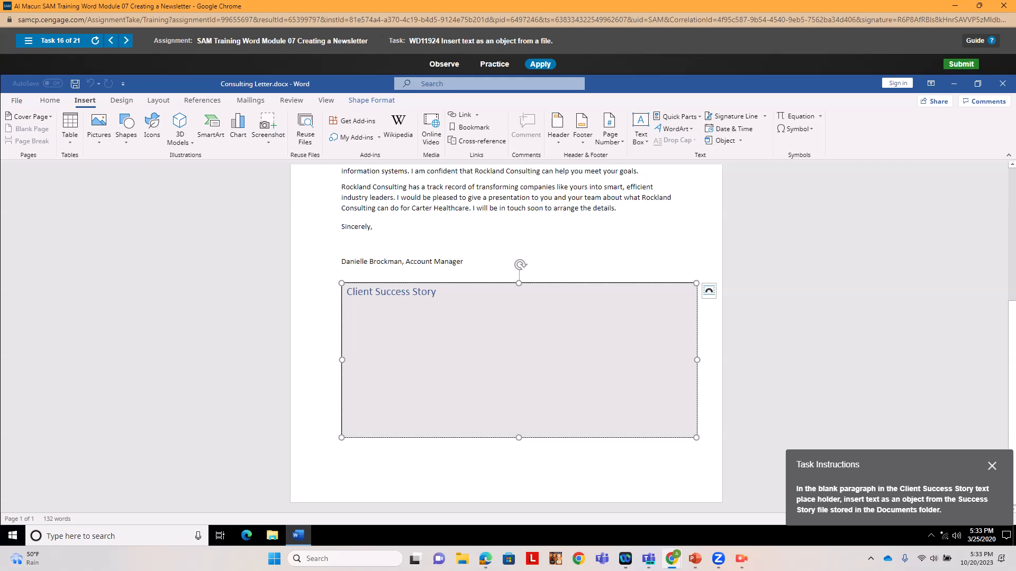
left_click(740, 140)
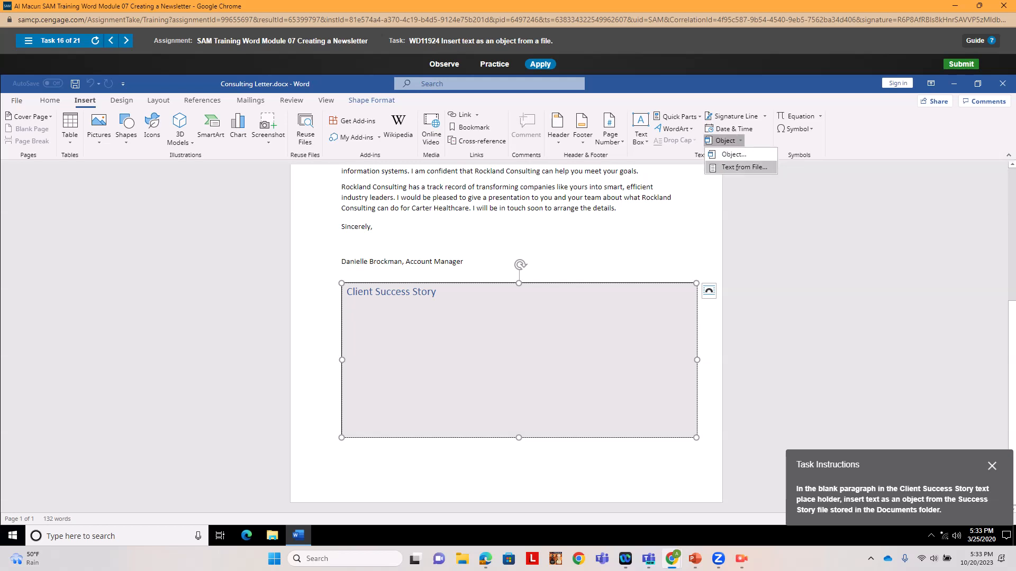
left_click(744, 167)
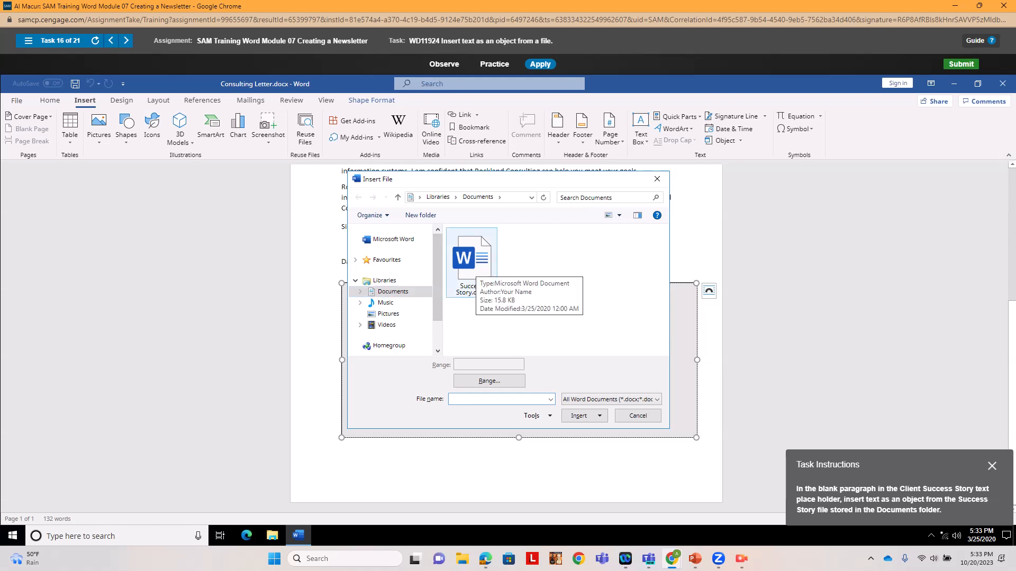
left_click(470, 262)
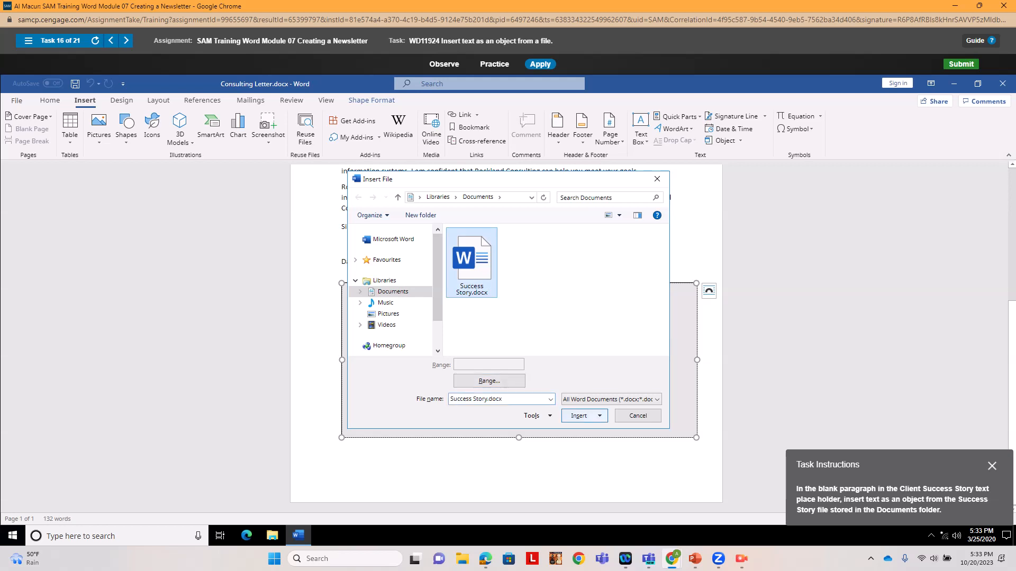
key("Return")
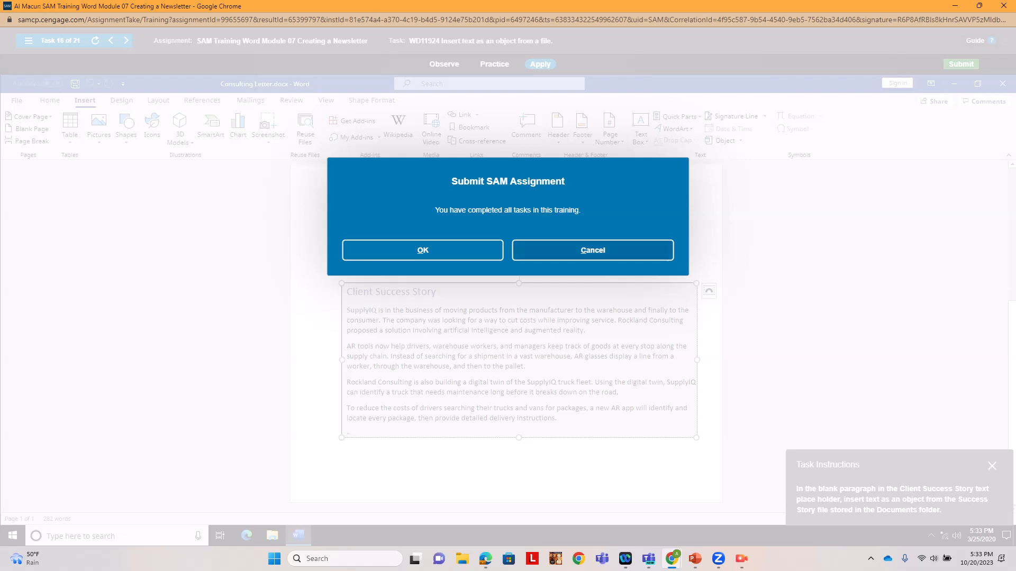
left_click(550, 255)
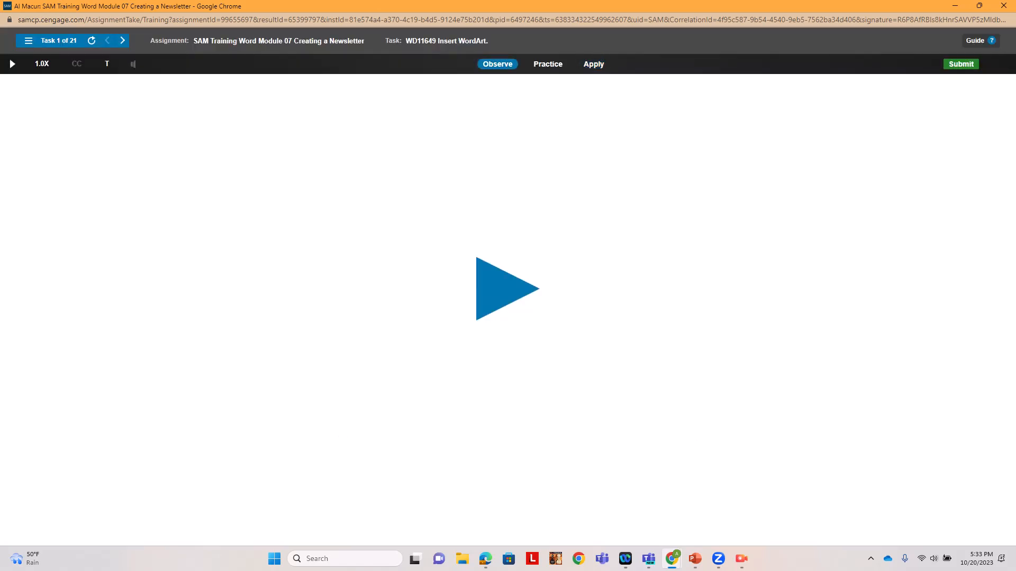
Open task 17, "Format a text box", from the training's task list in Apply mode
left_click(28, 40)
scroll(159, 300, "down", 3)
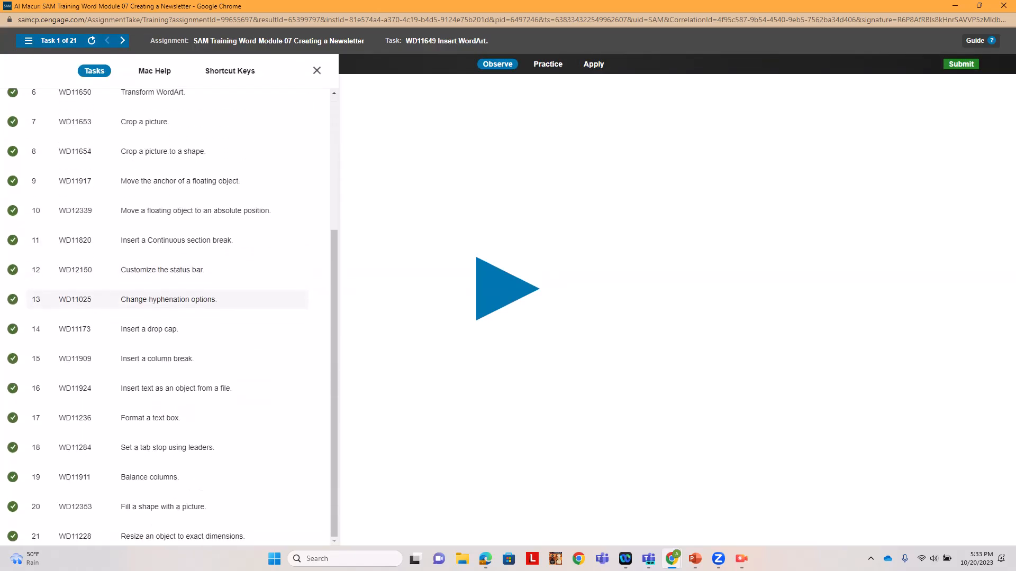
left_click(31, 418)
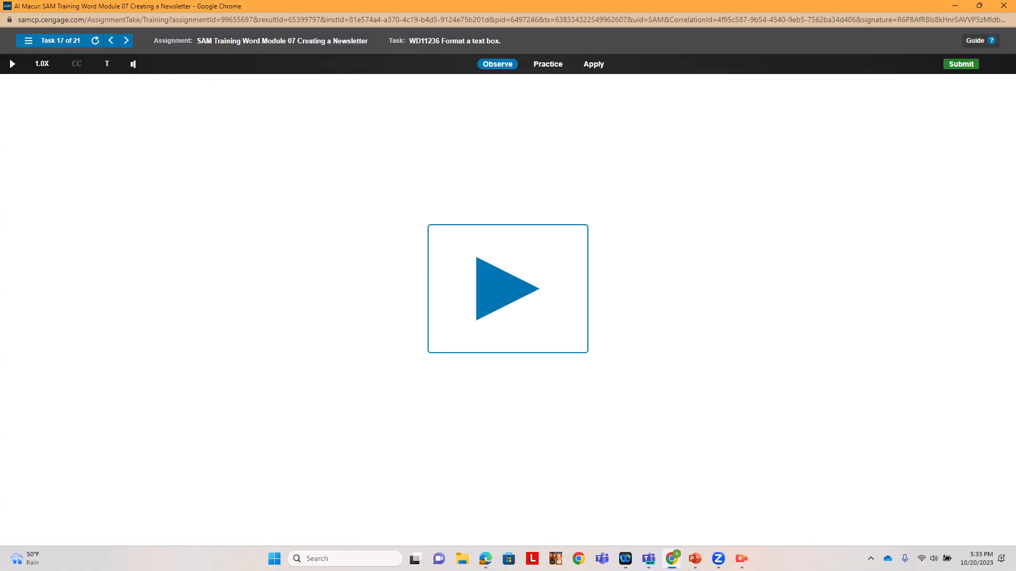
left_click(593, 64)
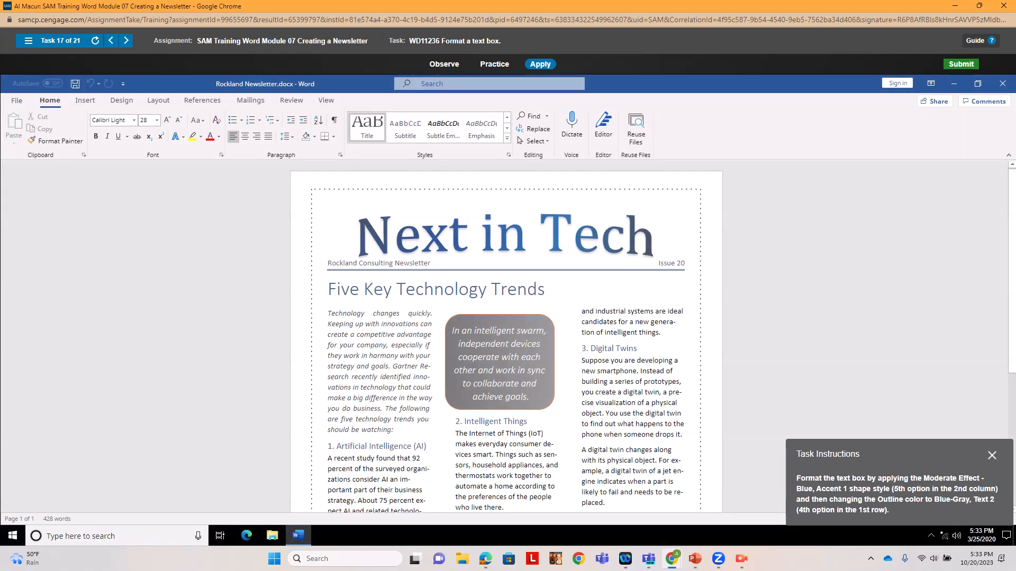
Apply the Moderate Effect - Blue, Accent 1 shape style to the "In an intelligent swarm" text box
left_click(520, 331)
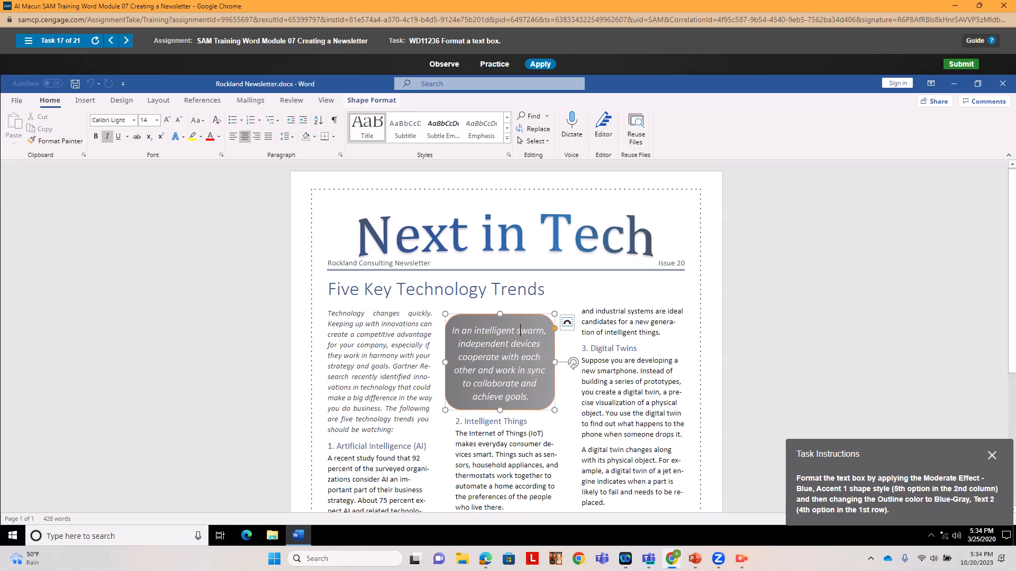
left_click(371, 100)
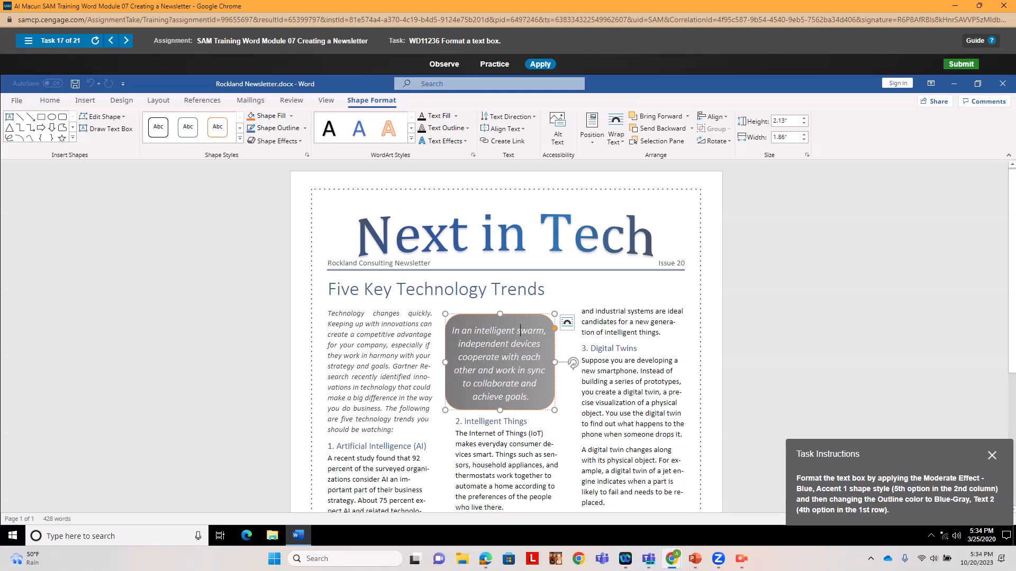
left_click(240, 139)
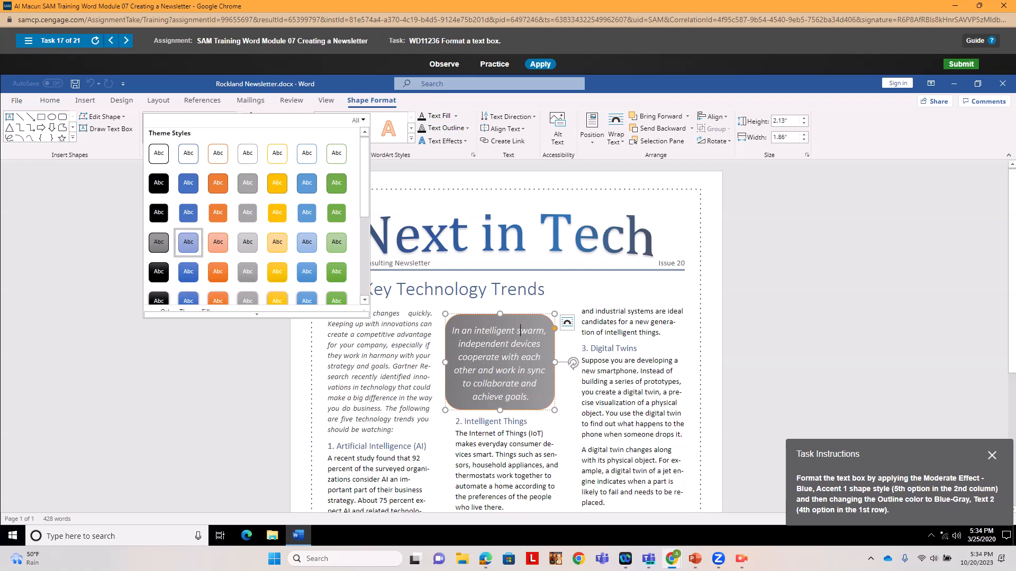
left_click(188, 271)
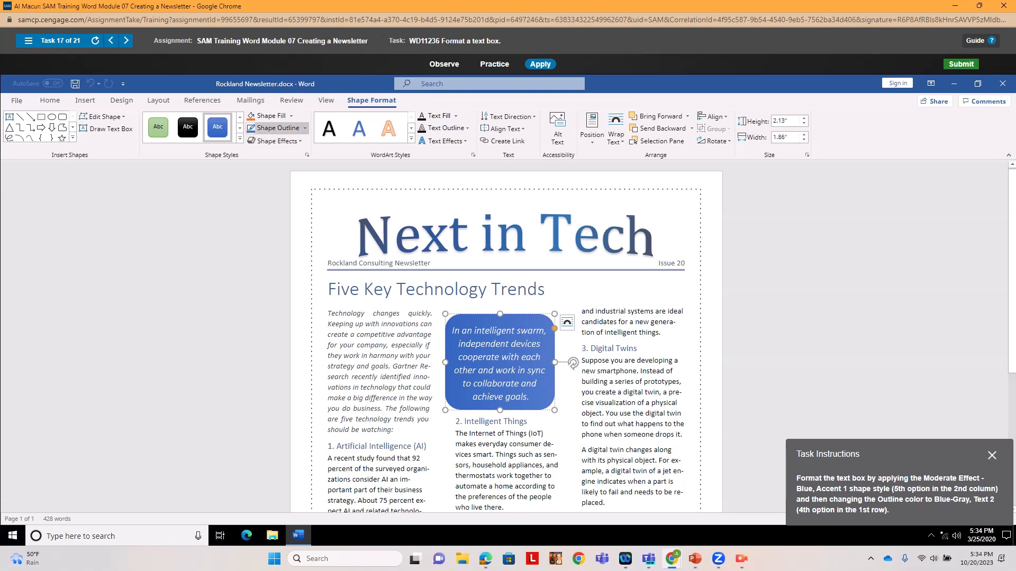
Set the text box's outline color to Blue-Gray, Text 2 and decline submitting the assignment
left_click(304, 128)
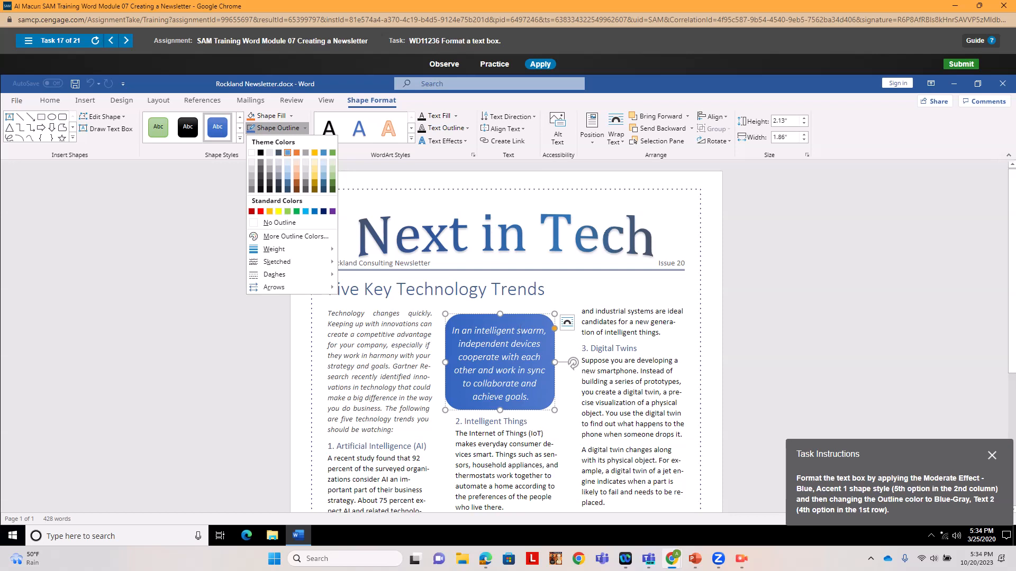
left_click(287, 153)
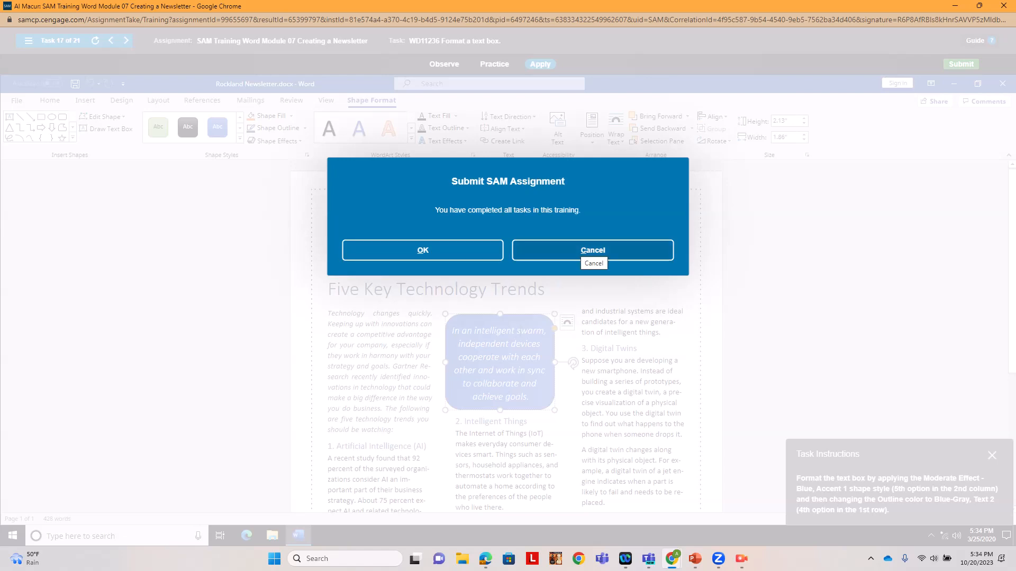
left_click(593, 250)
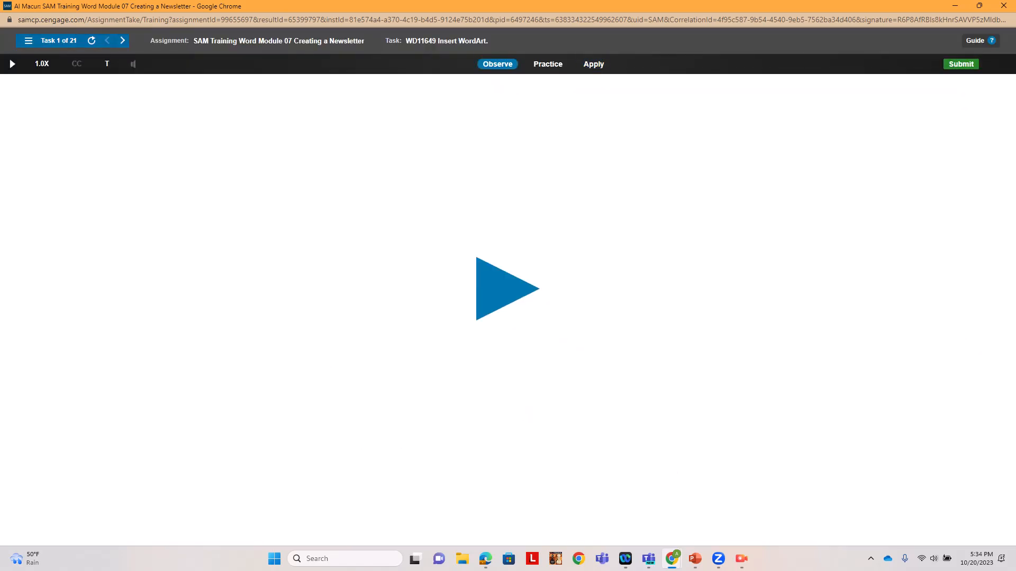
Open task 18, "Set a tab stop using leaders", from the training's task list in Apply mode
left_click(28, 41)
scroll(212, 347, "down", 3)
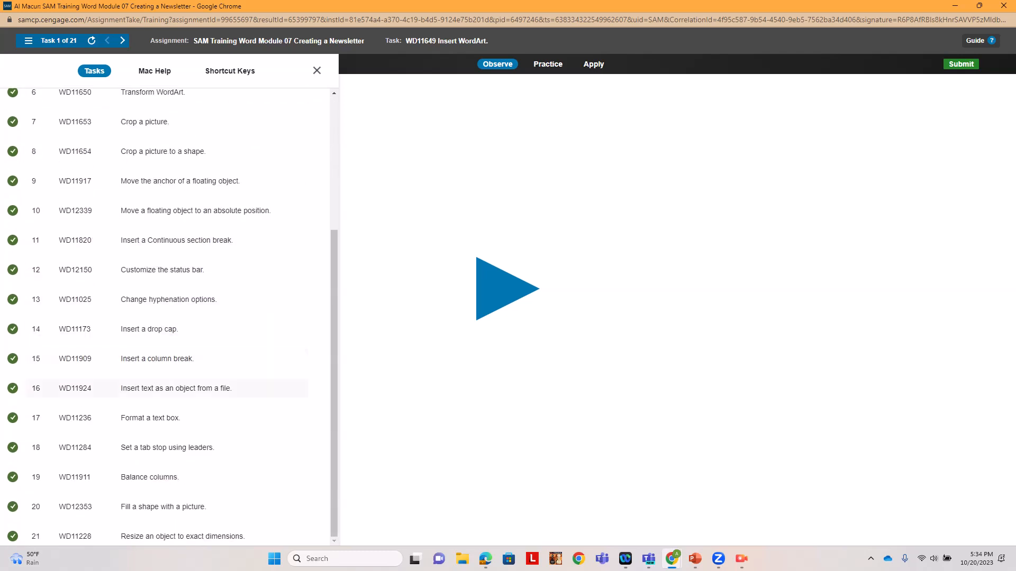
left_click(158, 447)
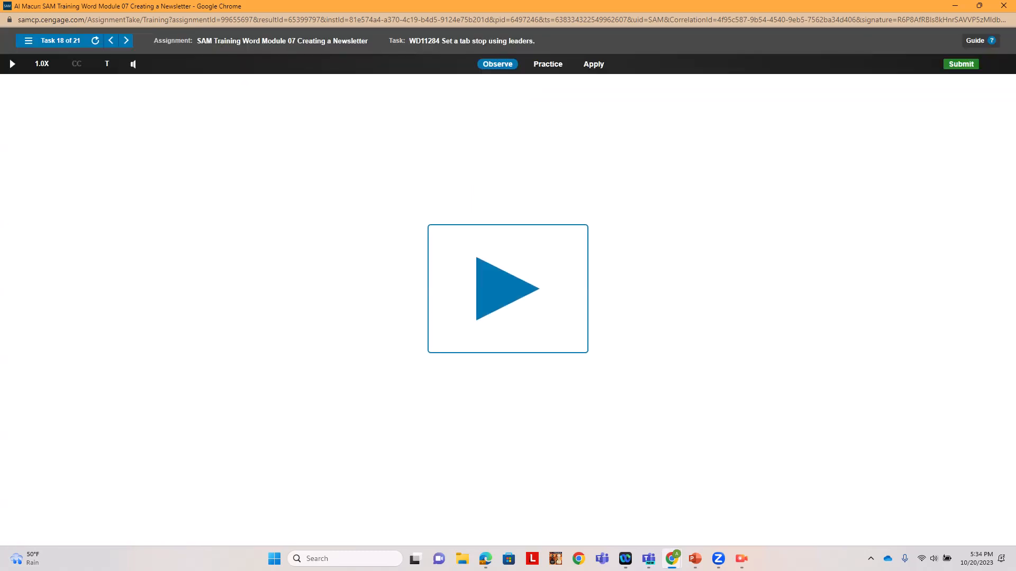
left_click(593, 64)
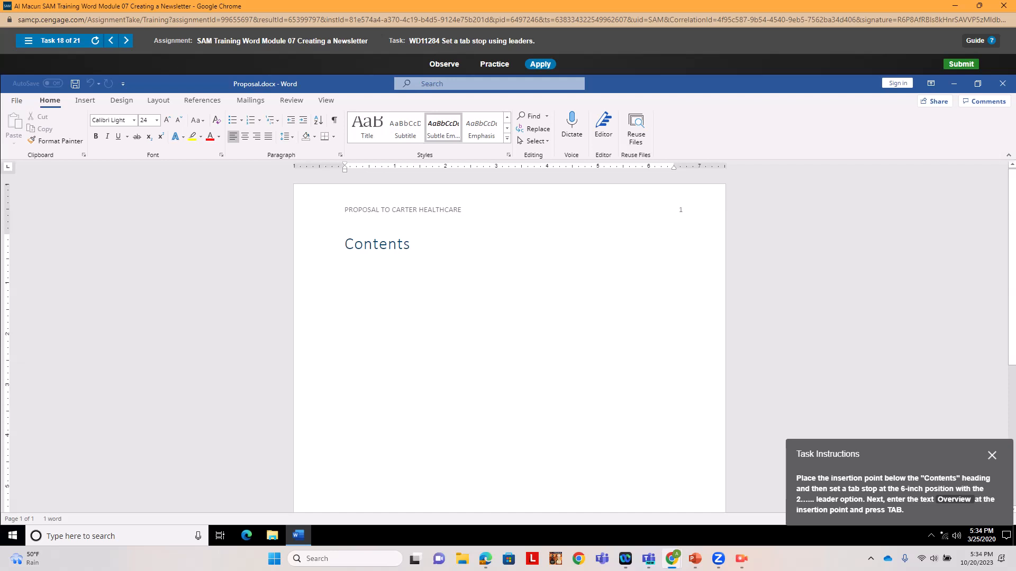
Set a tab stop at 6 inches with the dotted leader option 2 on the blank line below the "Contents" heading
left_click(345, 263)
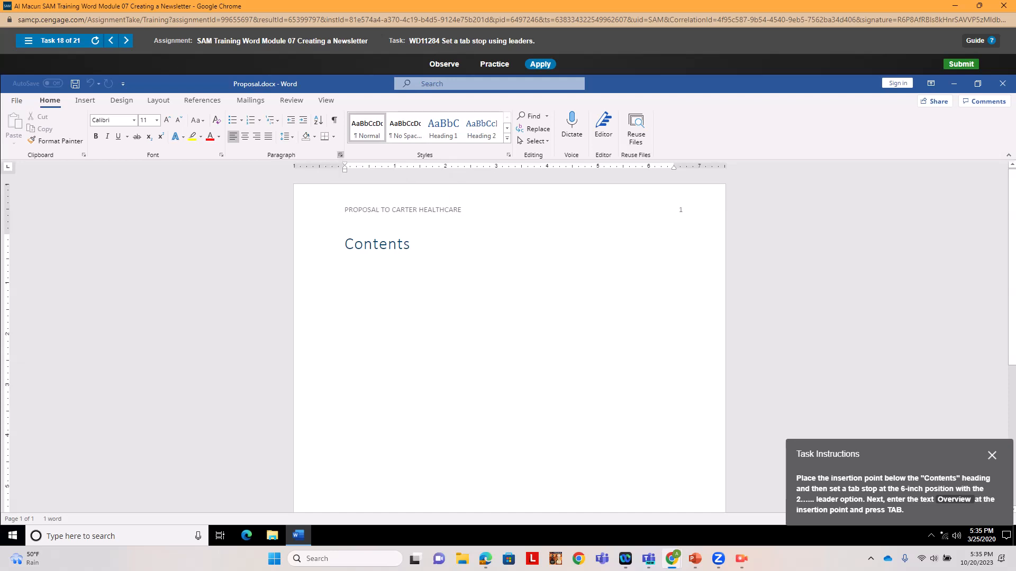
left_click(340, 155)
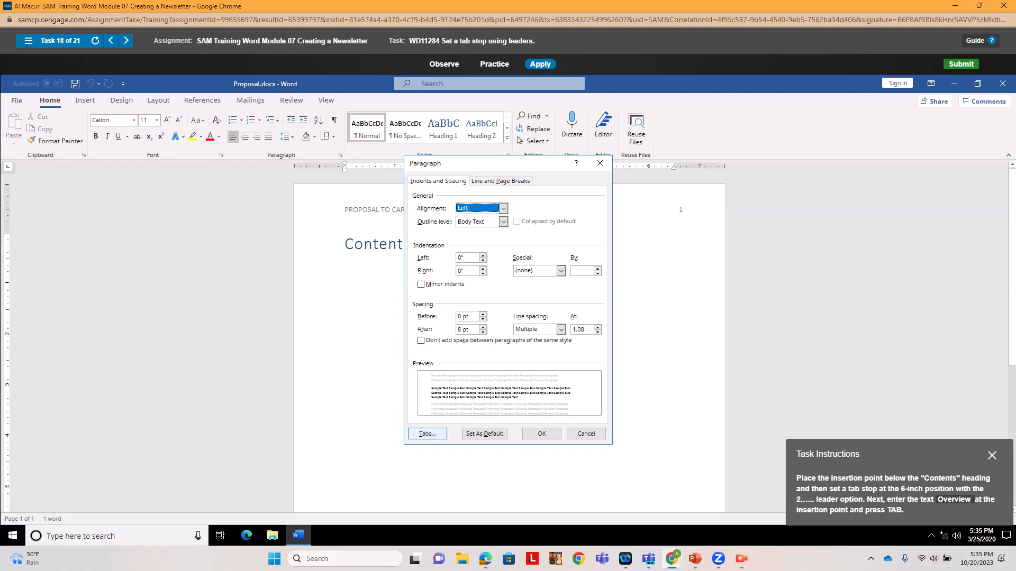
left_click(427, 433)
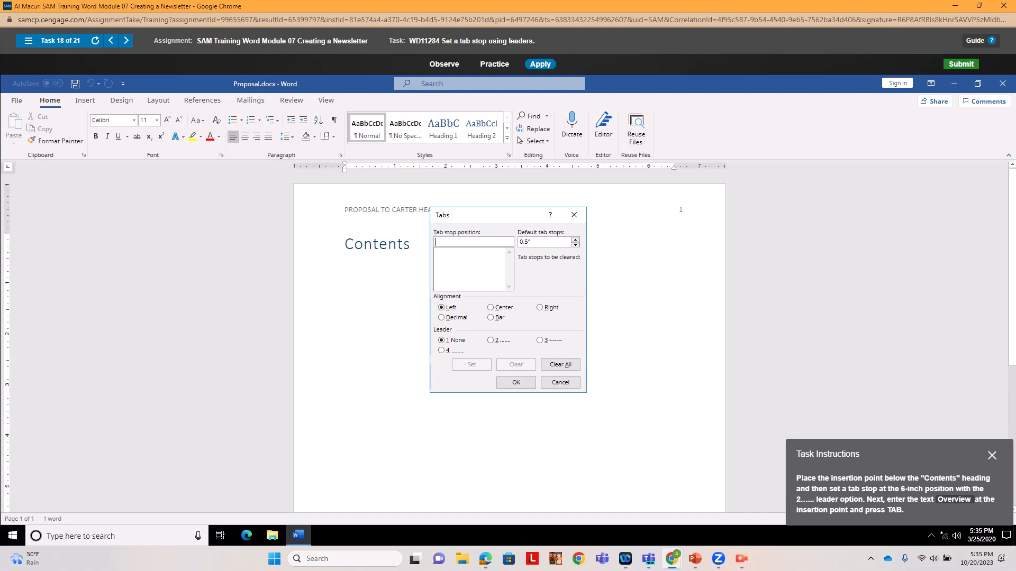
type("6")
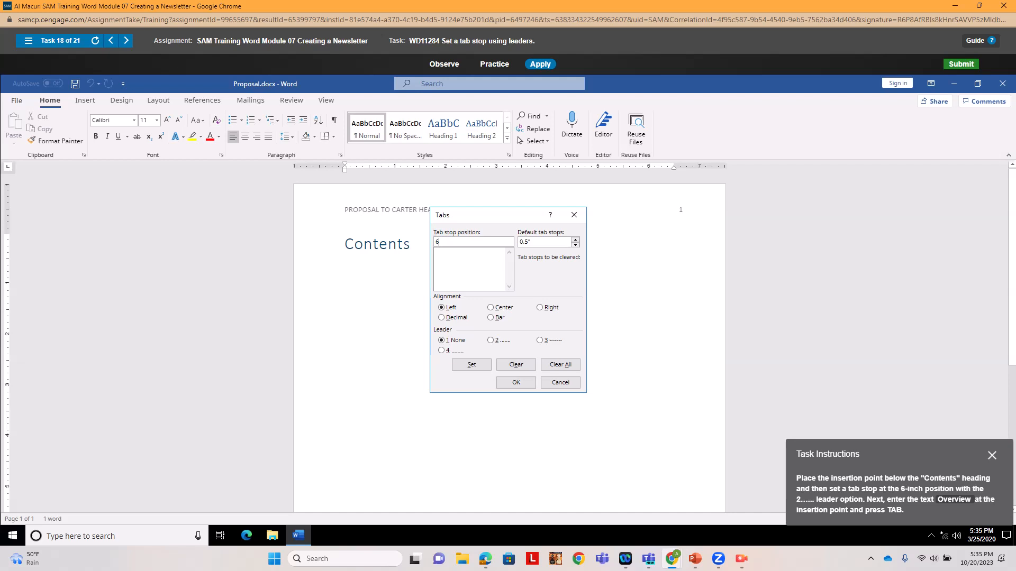
left_click(490, 340)
left_click(471, 364)
key("Return")
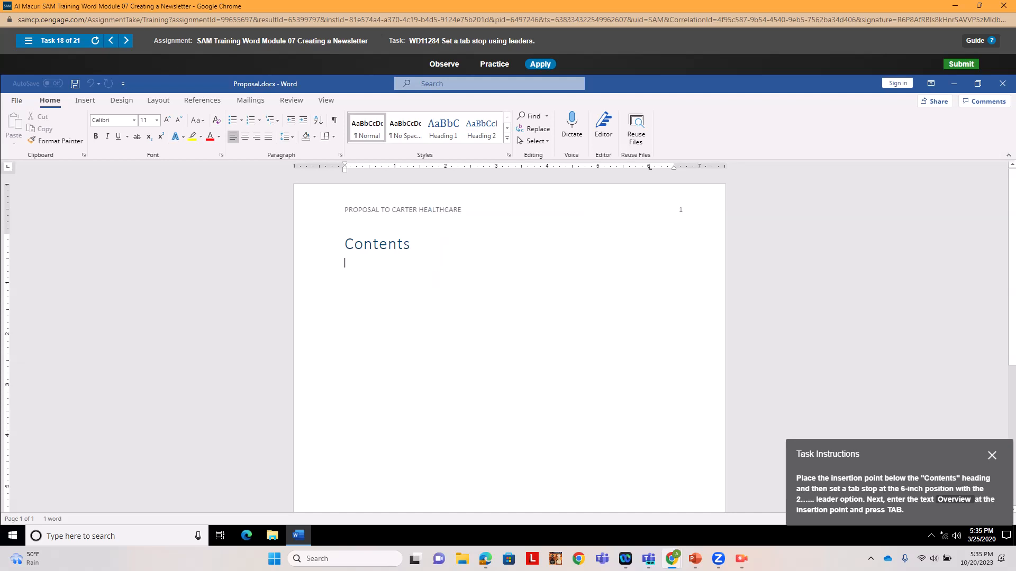
Enter "Overview" followed by a tab character below the "Contents" heading, and decline submitting the assignment
type("Overview")
key("Tab")
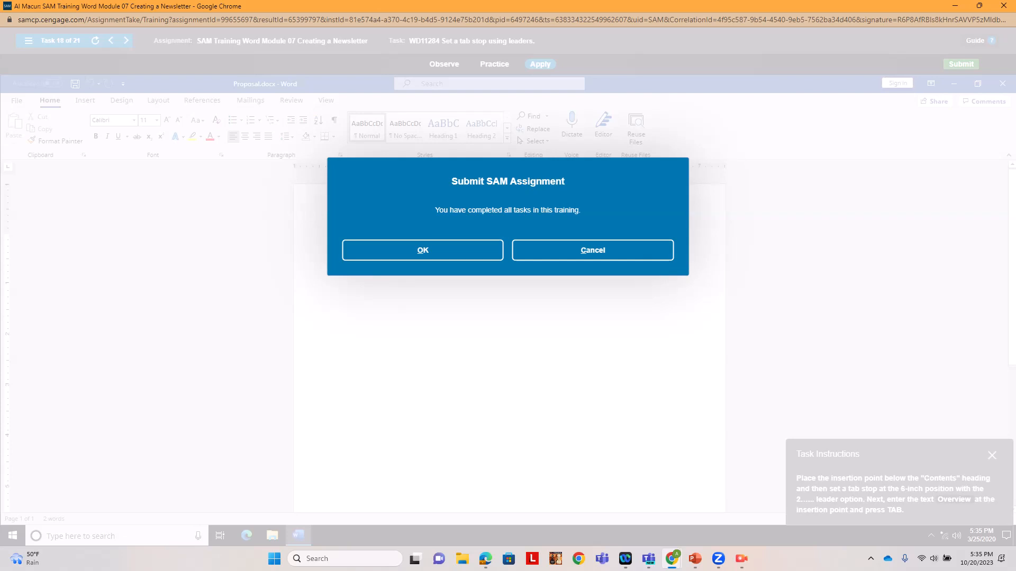
left_click(576, 252)
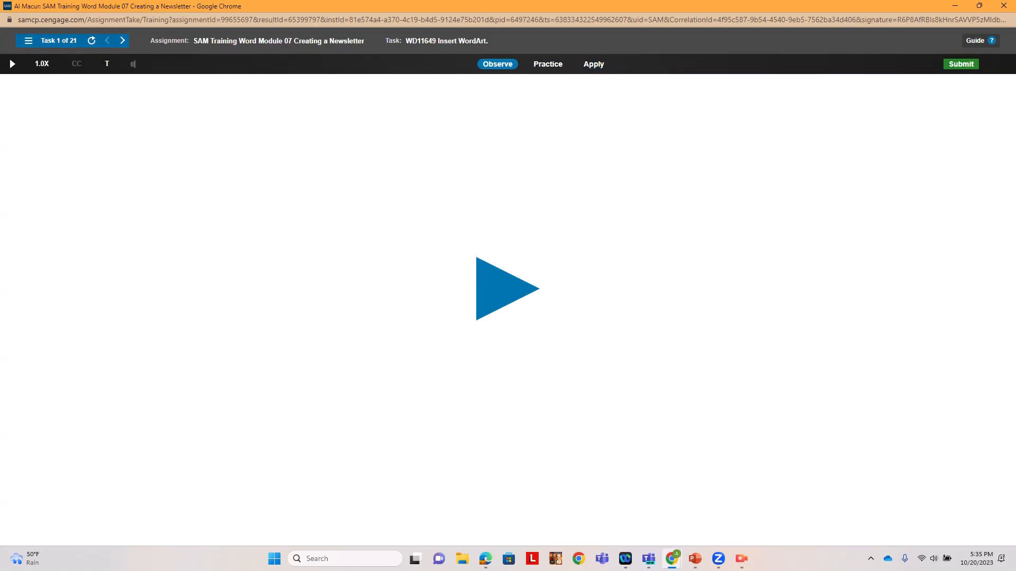
Open task 19, "Balance columns", from the training's task list in Apply mode
left_click(59, 41)
scroll(159, 317, "down", 3)
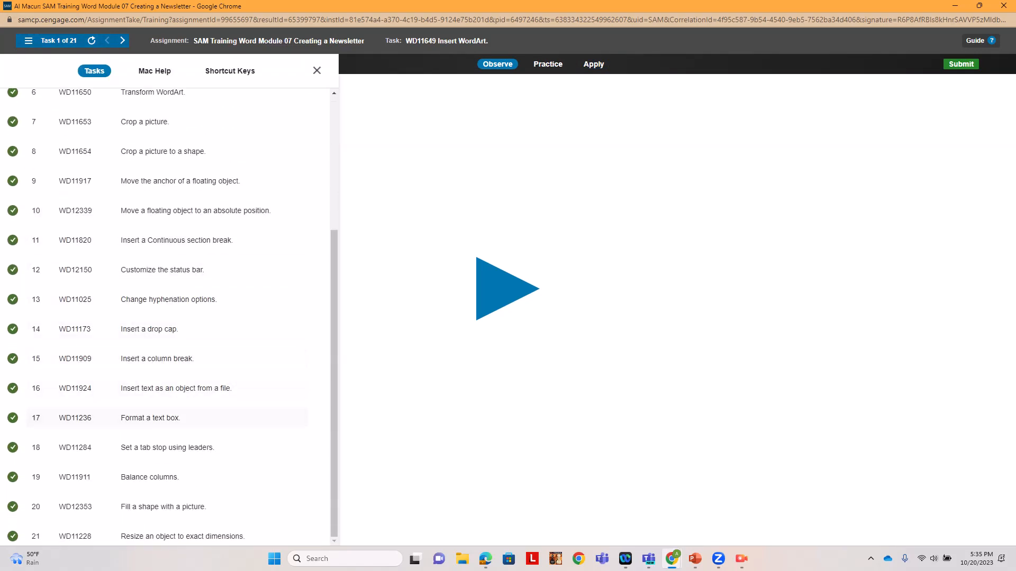
left_click(36, 477)
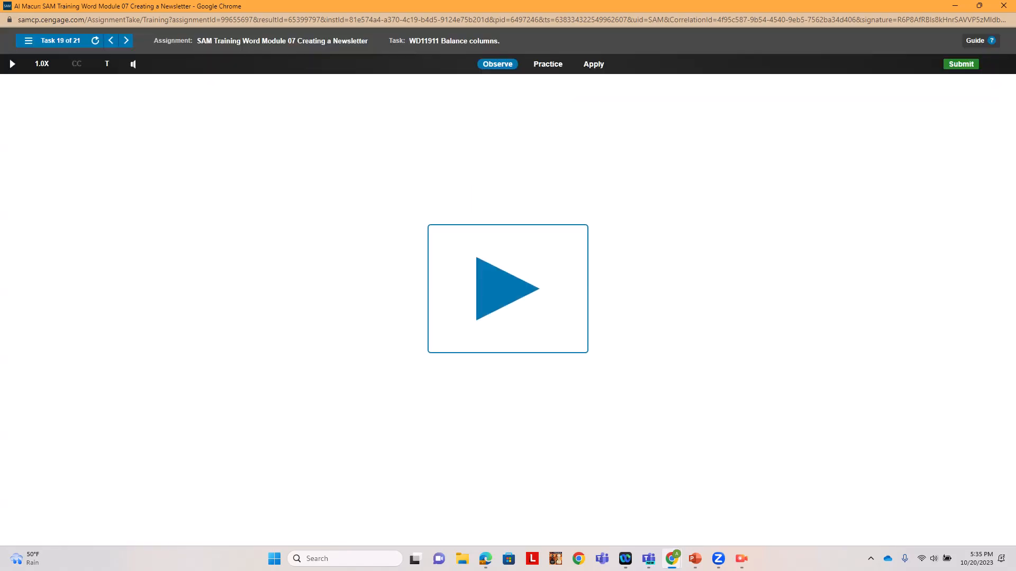
left_click(593, 63)
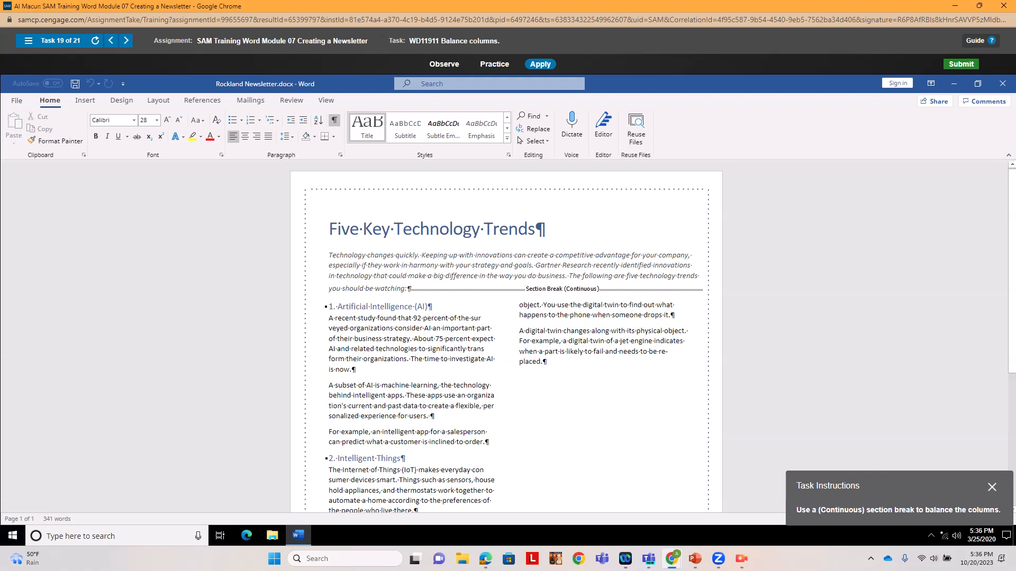
Insert a Continuous section break at the end of the document to balance the columns, and decline submitting the assignment
key("ctrl+End")
left_click(158, 100)
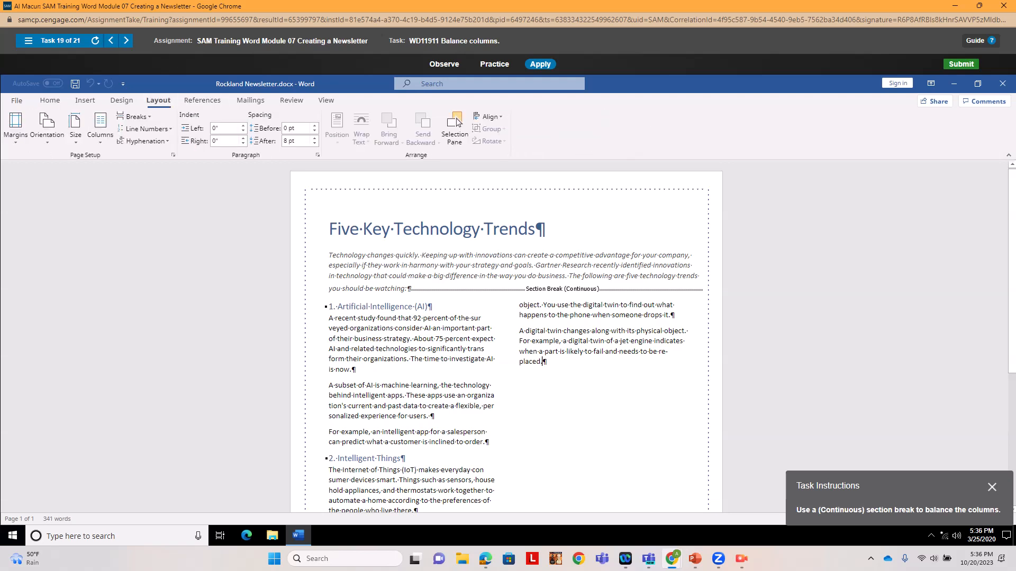
left_click(134, 116)
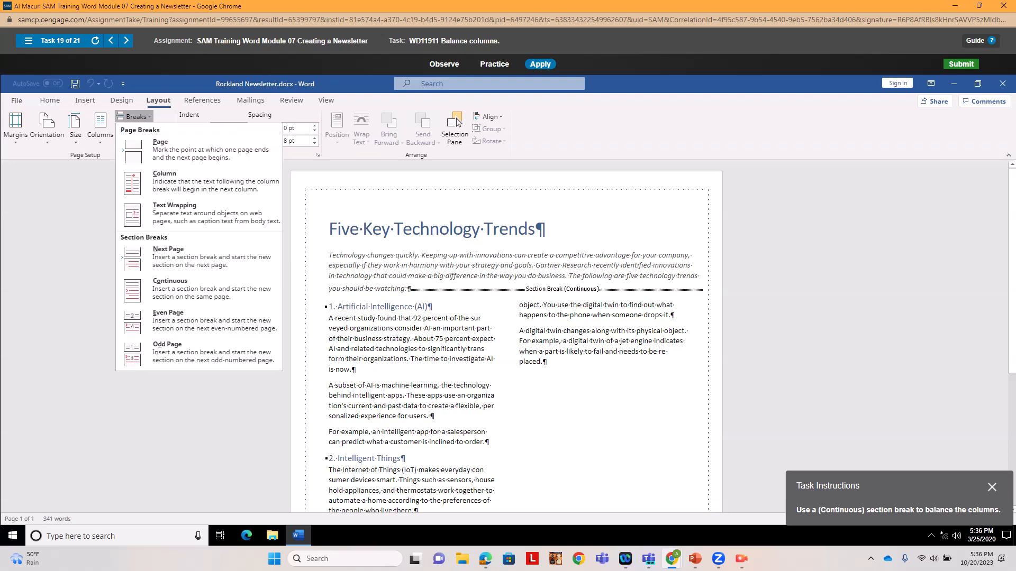
key("Down")
key("Down")
key("Down")
key("Down")
key("Down")
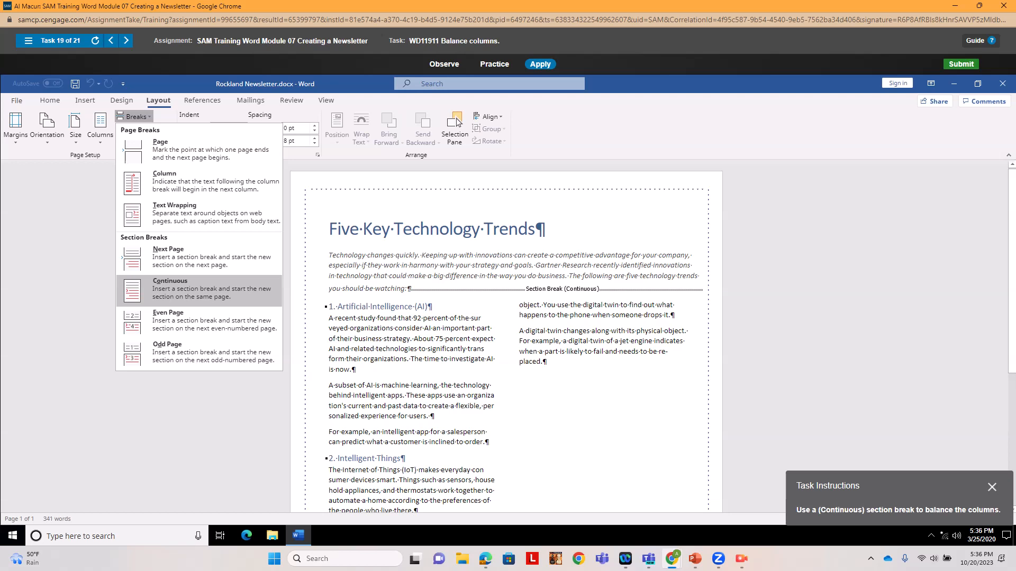
key("Return")
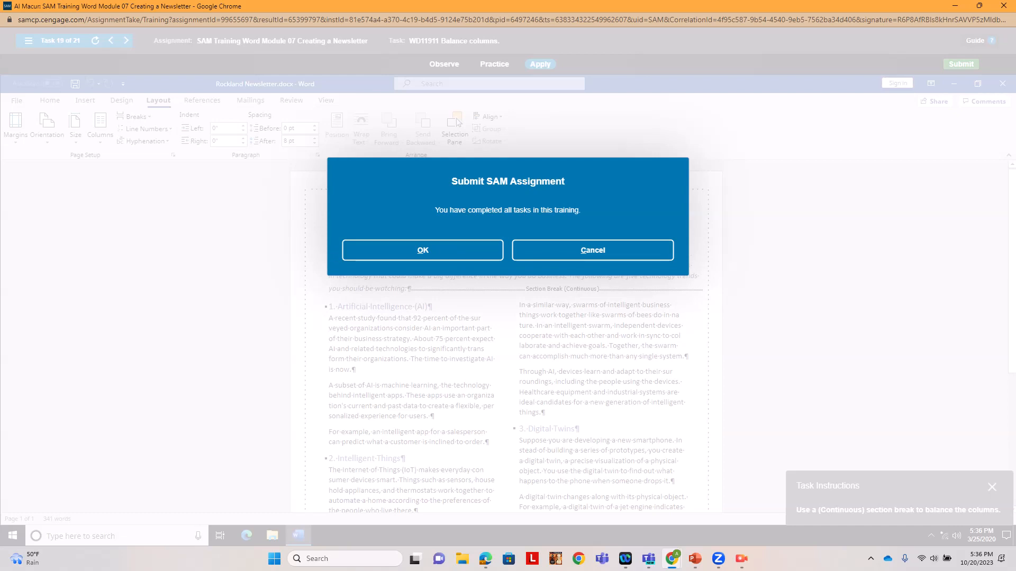
left_click(592, 250)
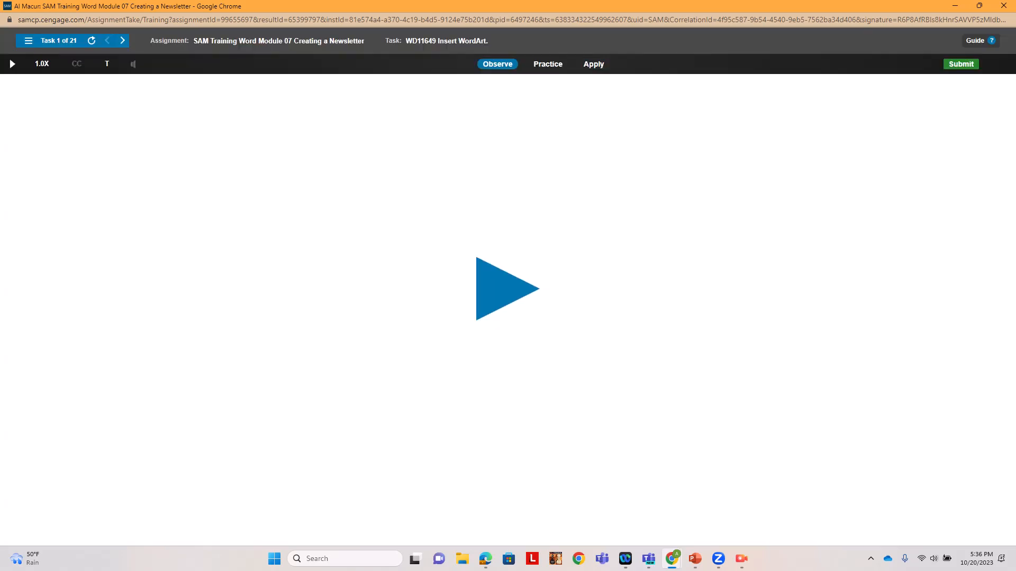
Open task 20, "Fill a shape with a picture", from the training's task list in Apply mode
left_click(58, 40)
scroll(180, 318, "down", 5)
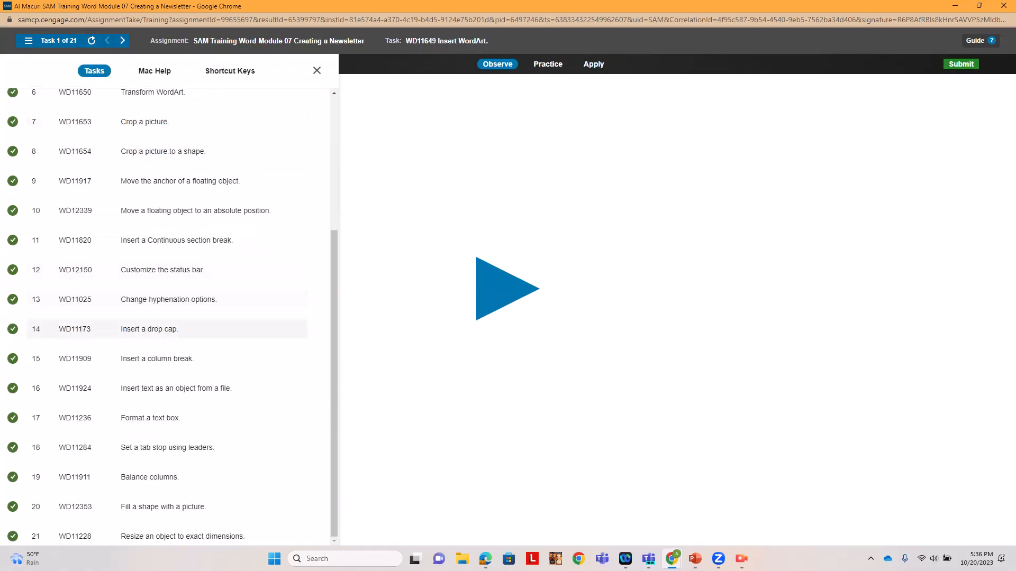
left_click(158, 507)
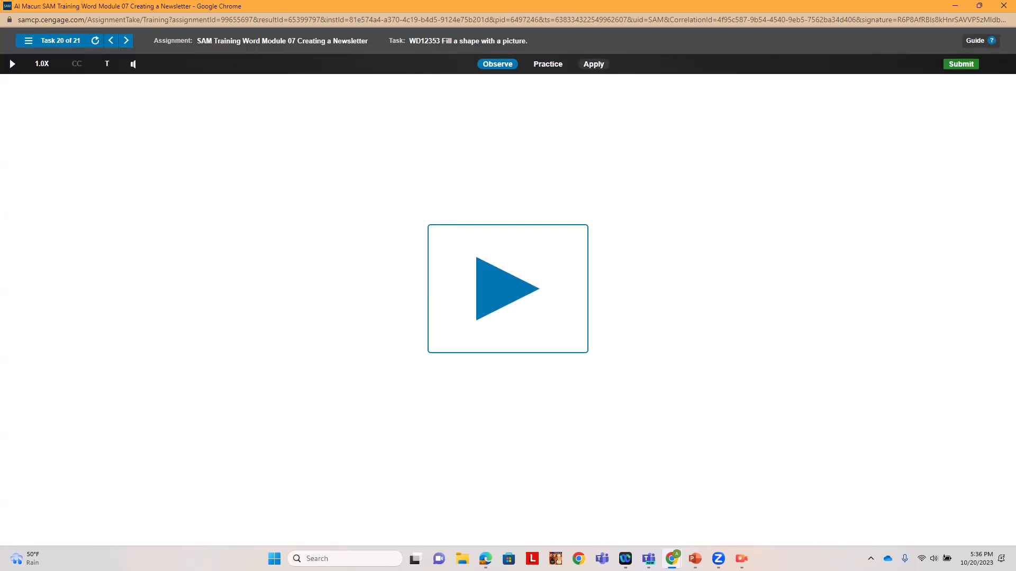
left_click(593, 64)
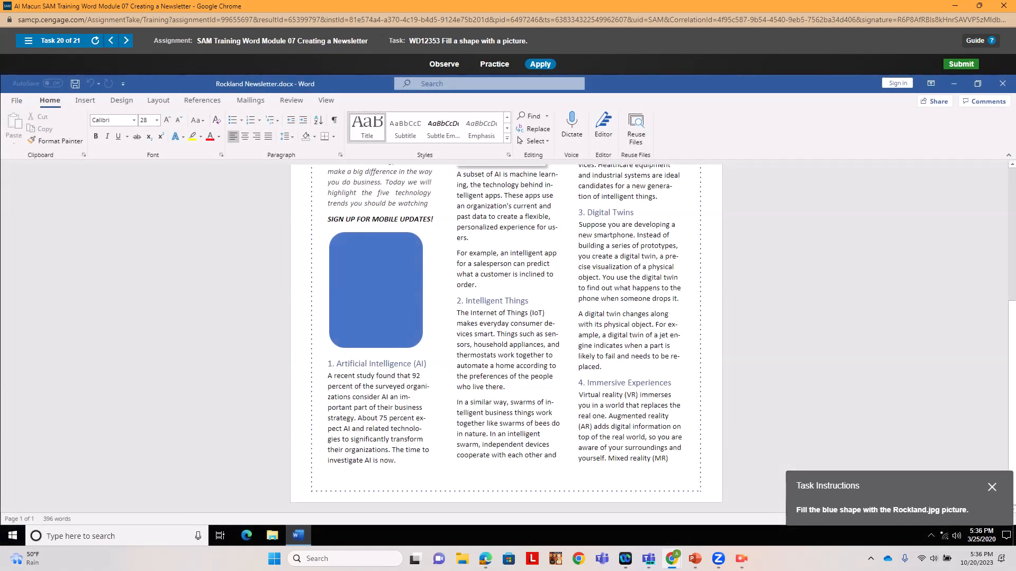
Fill the blue rounded rectangle with the picture file Rockland.jpg, and decline submitting the assignment
left_click(376, 290)
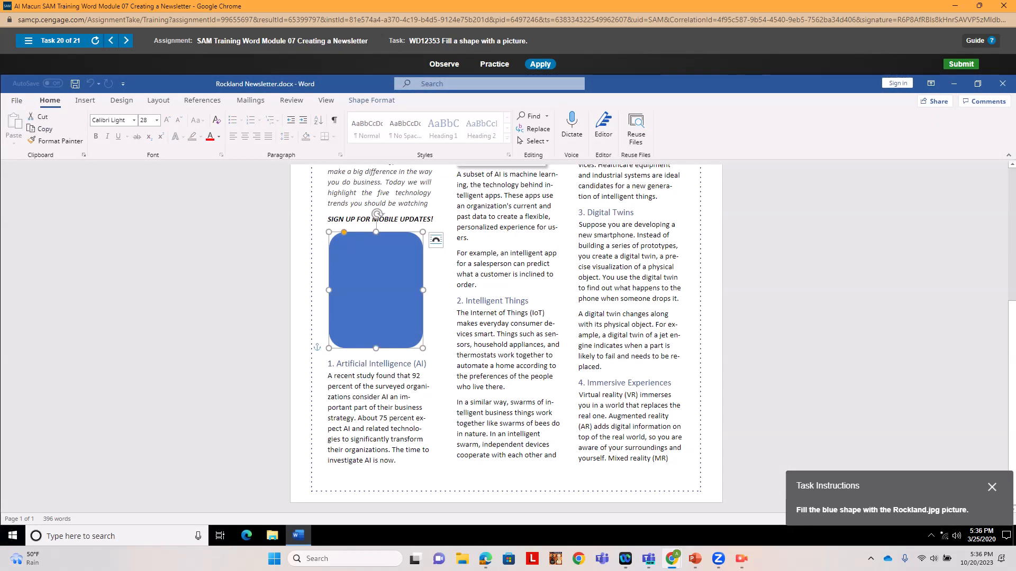
left_click(371, 100)
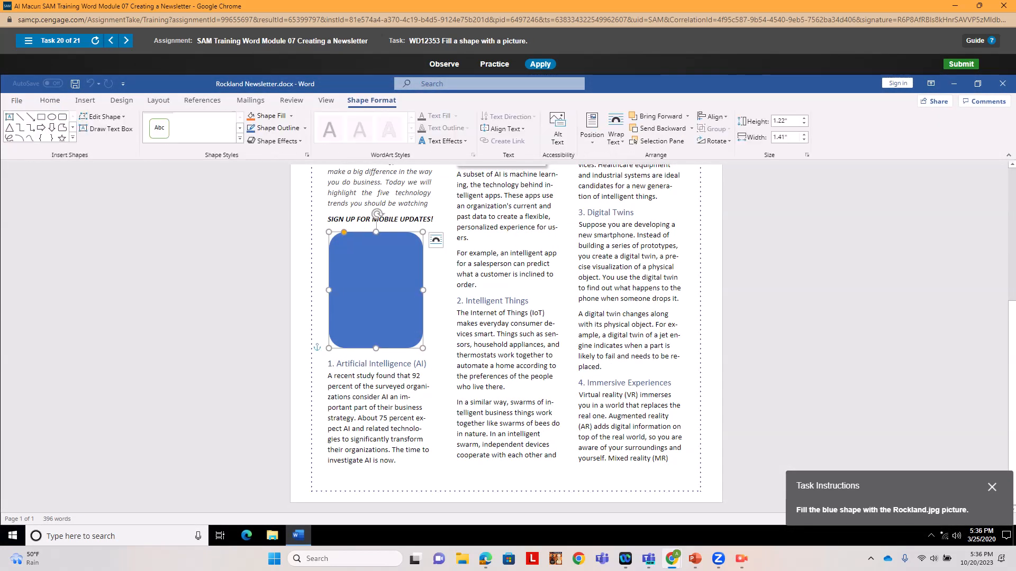
left_click(270, 115)
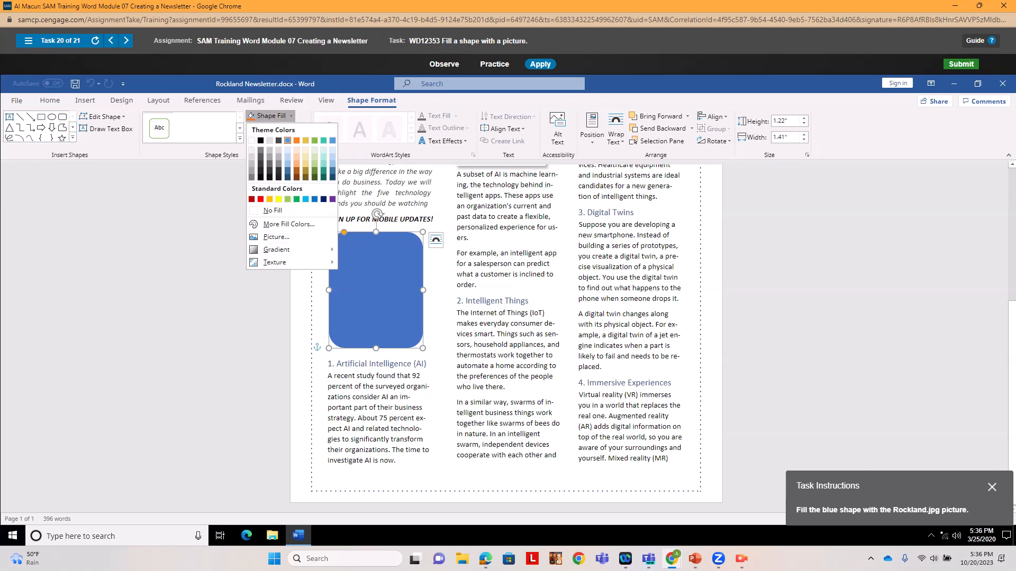
left_click(276, 236)
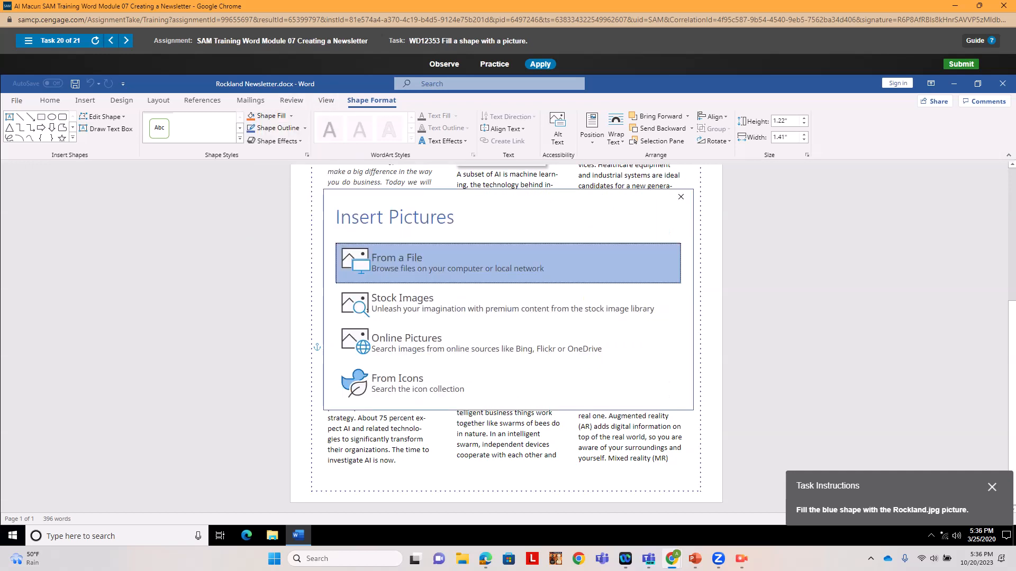
key("Return")
left_click(471, 275)
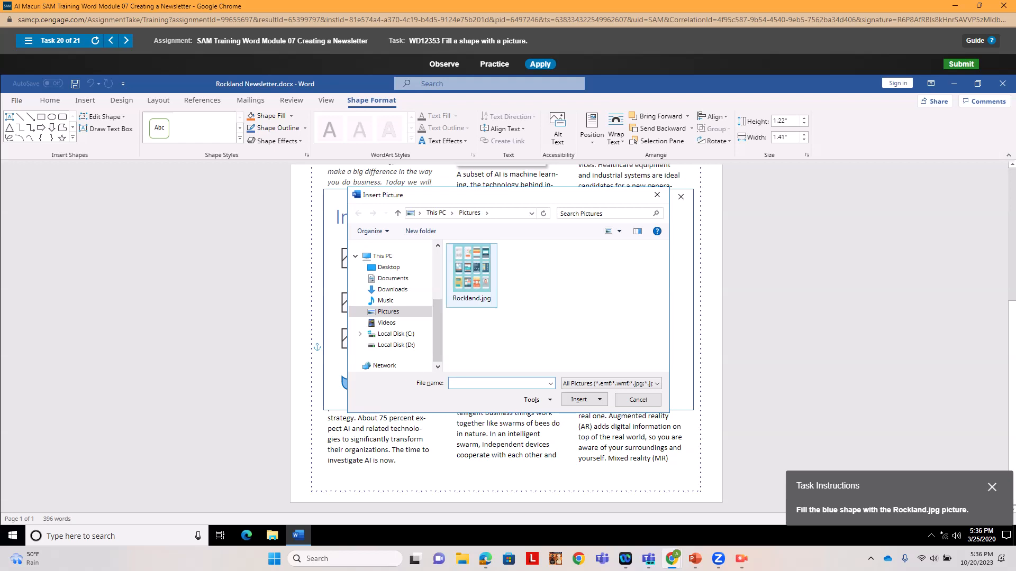
key("Return")
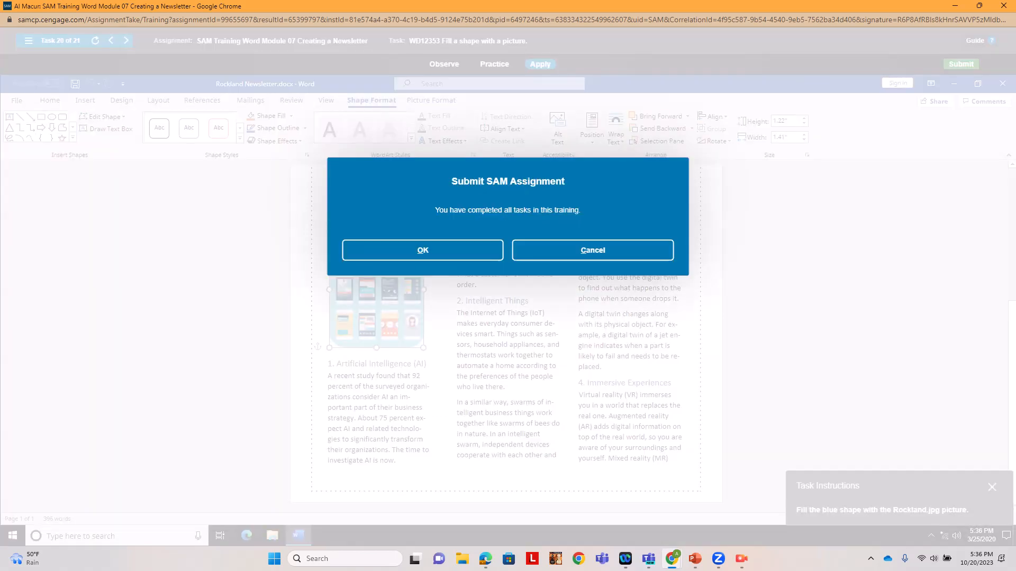
left_click(591, 249)
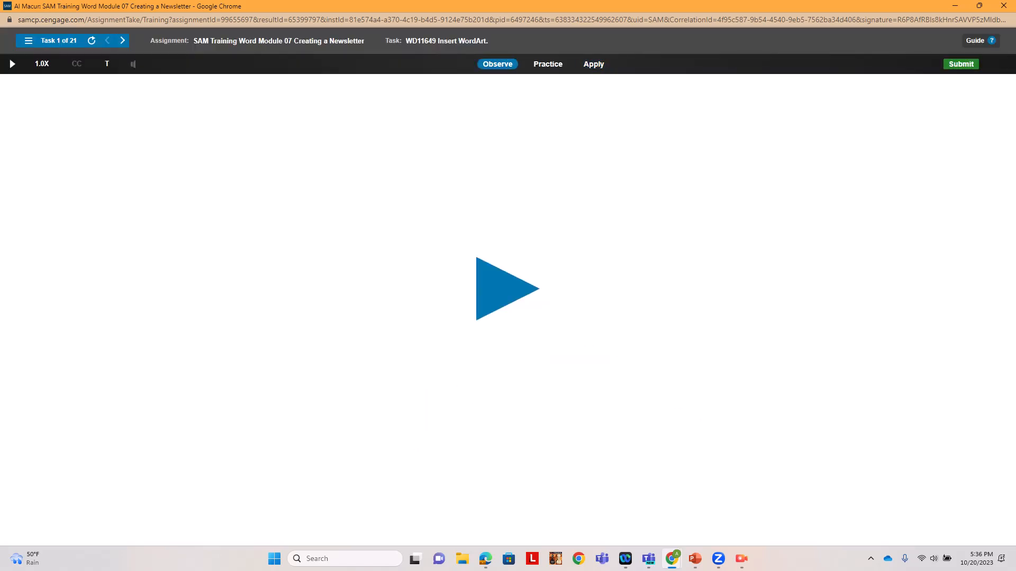
Open task 21, "Resize an object to exact dimensions", from the training's task list in Apply mode
scroll(169, 317, "down", 4)
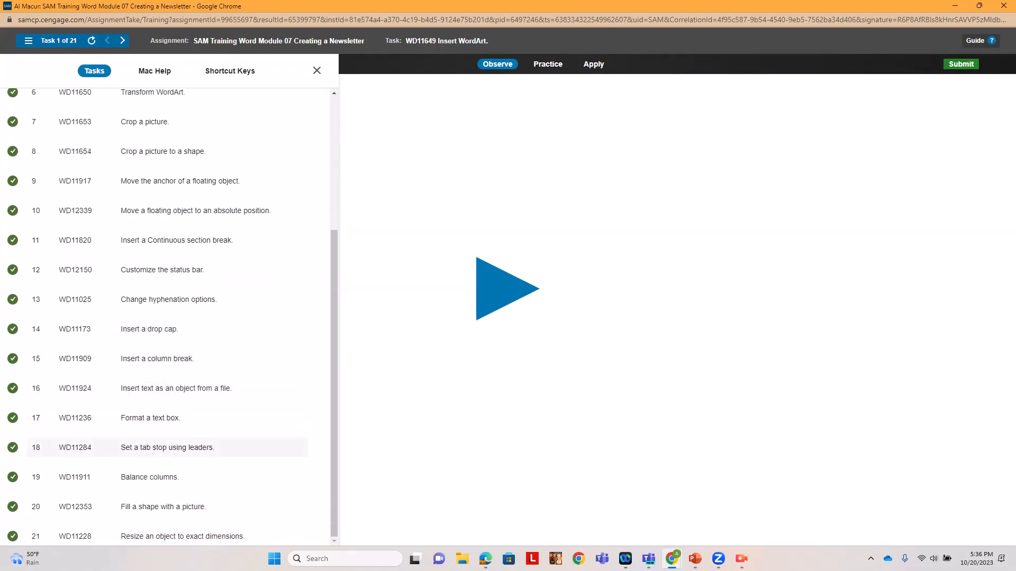
left_click(180, 536)
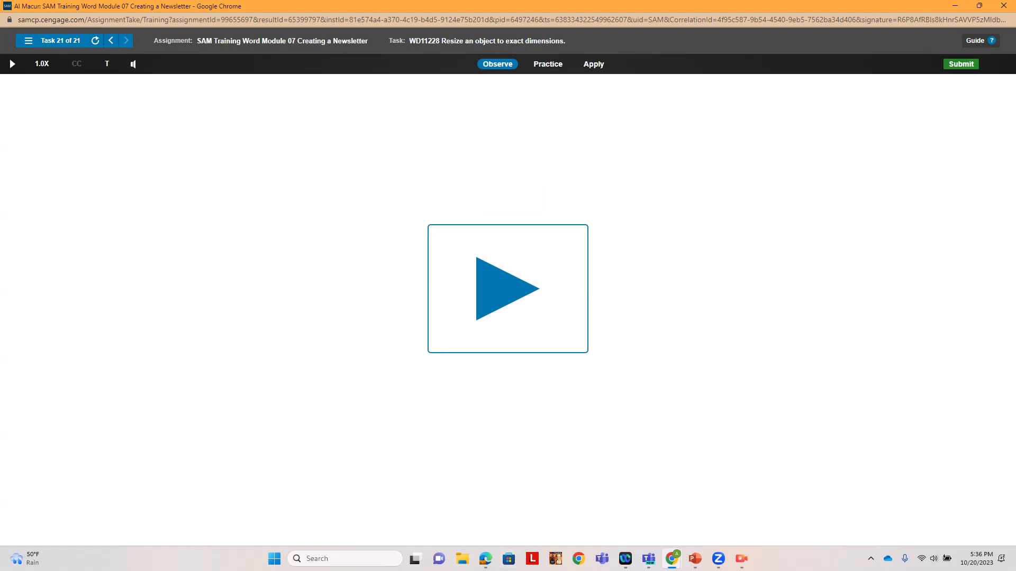
left_click(593, 64)
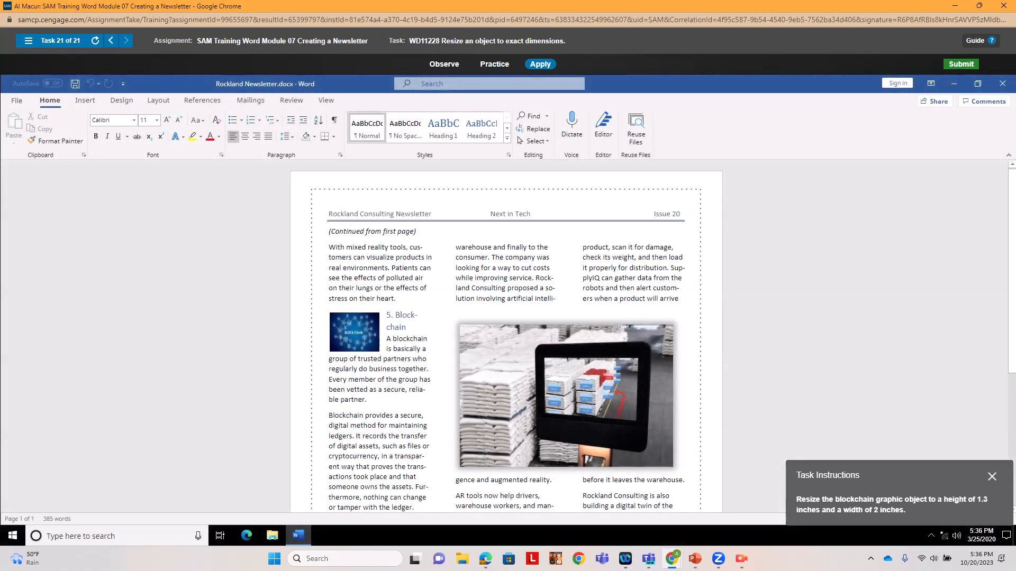
Resize the blockchain picture to a height of 1.3 inches and a width of 2 inches
left_click(355, 332)
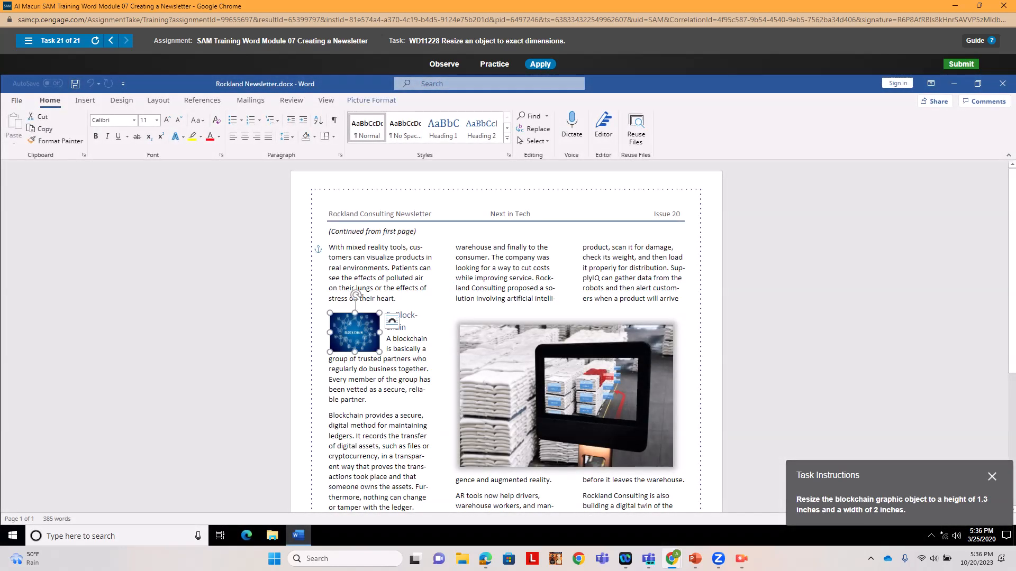
left_click(371, 100)
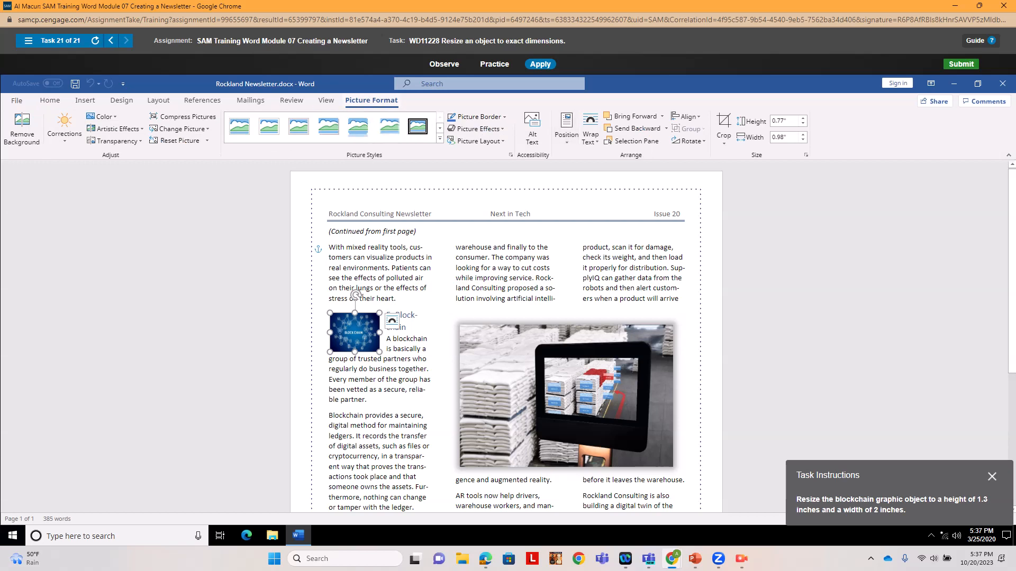
left_click(784, 121)
left_click_drag(785, 120, 771, 120)
type("1.3")
key("Tab")
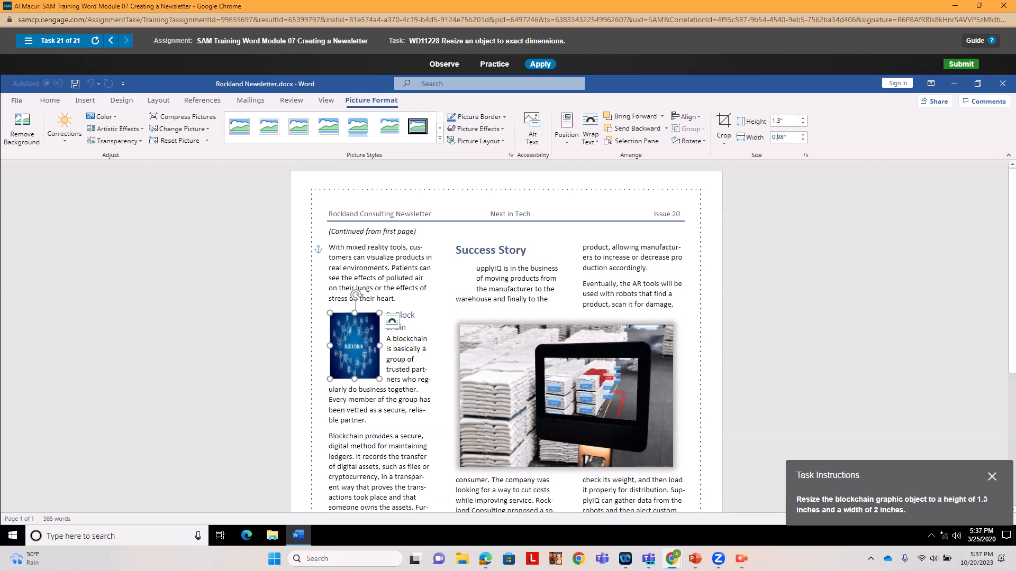
type("2")
key("Return")
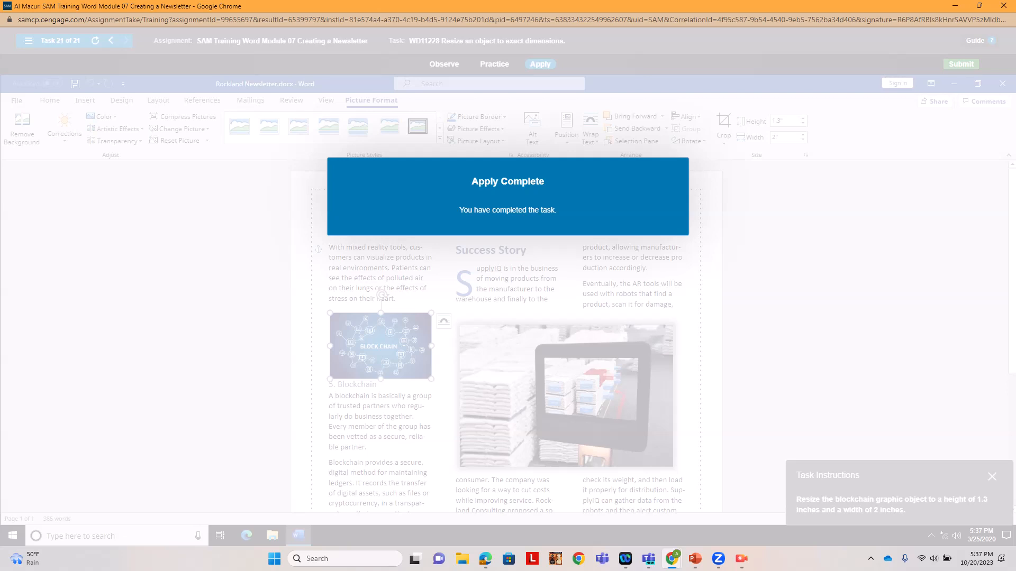
Submit the SAM assignment and close the training's completion summary
key("Tab")
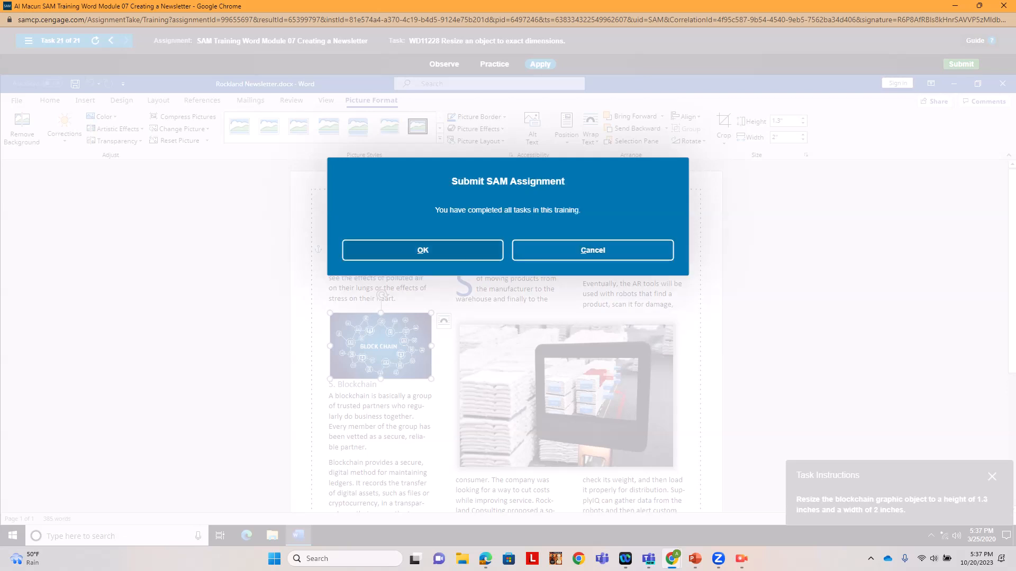
key("Return")
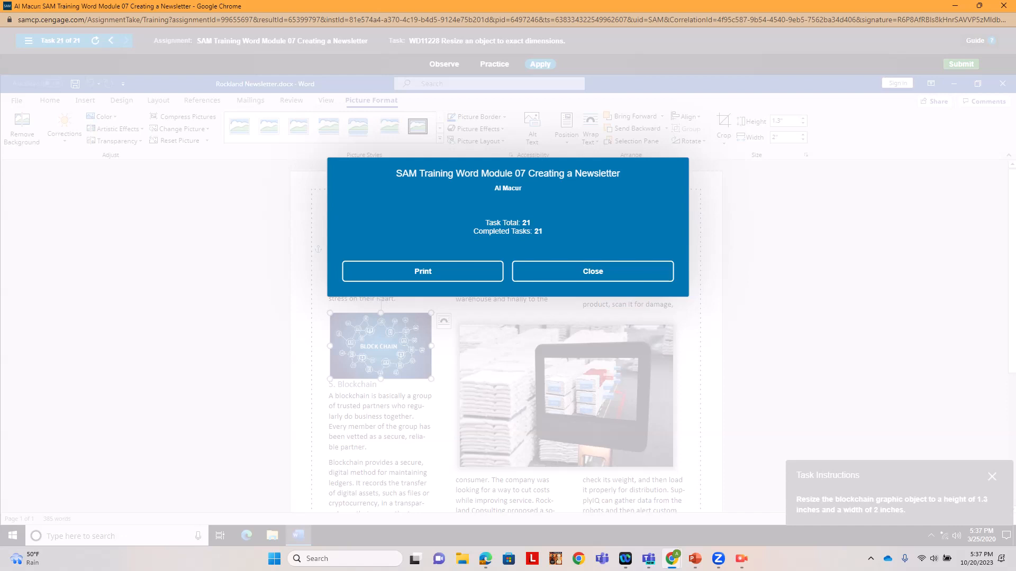
left_click(593, 271)
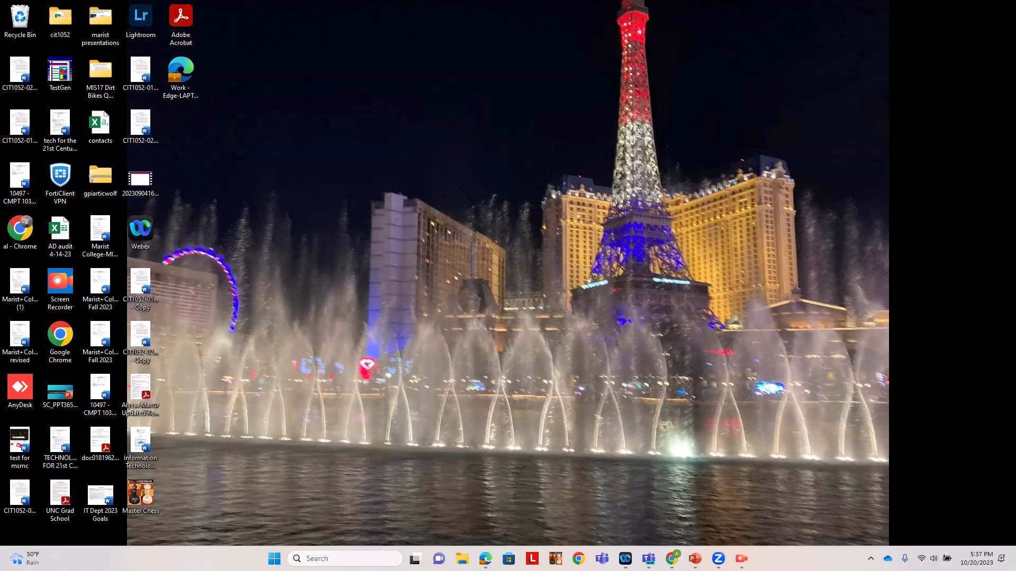
left_click(741, 559)
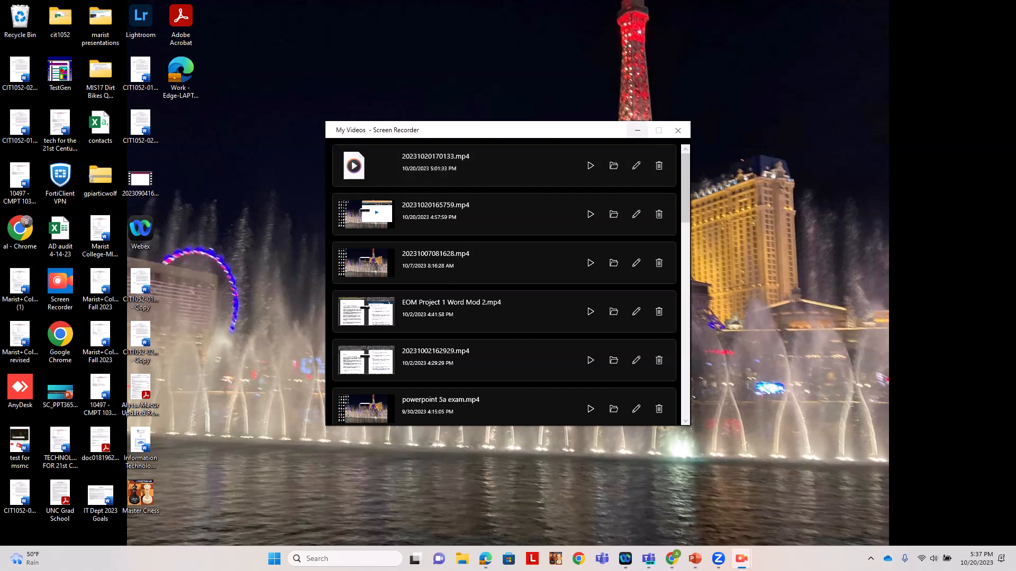
left_click(637, 130)
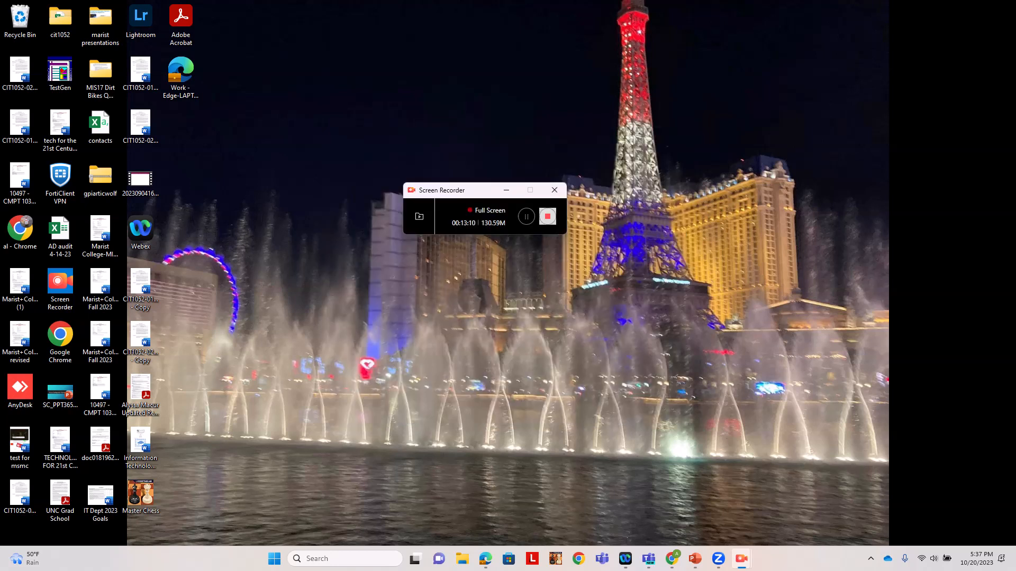